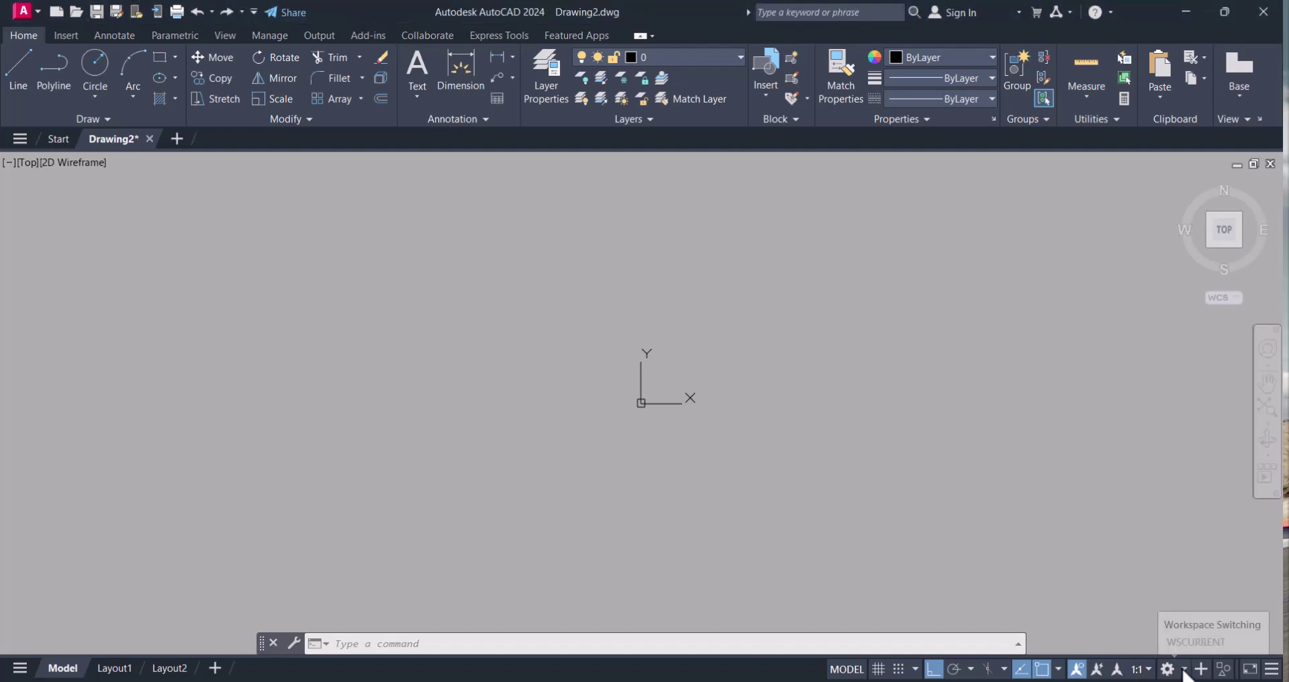
# - Switch to the 3D Modeling workspace and close the Activity Insights palette
pyautogui.click(1185, 672)
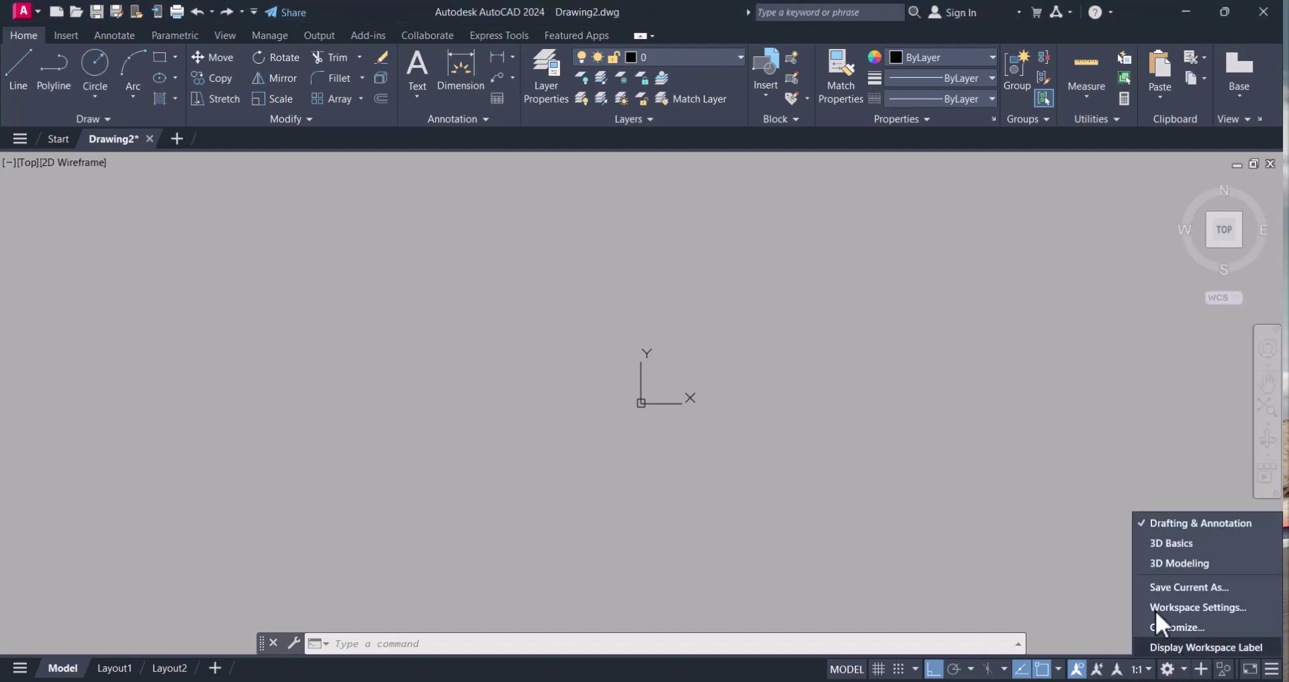
pyautogui.click(1166, 568)
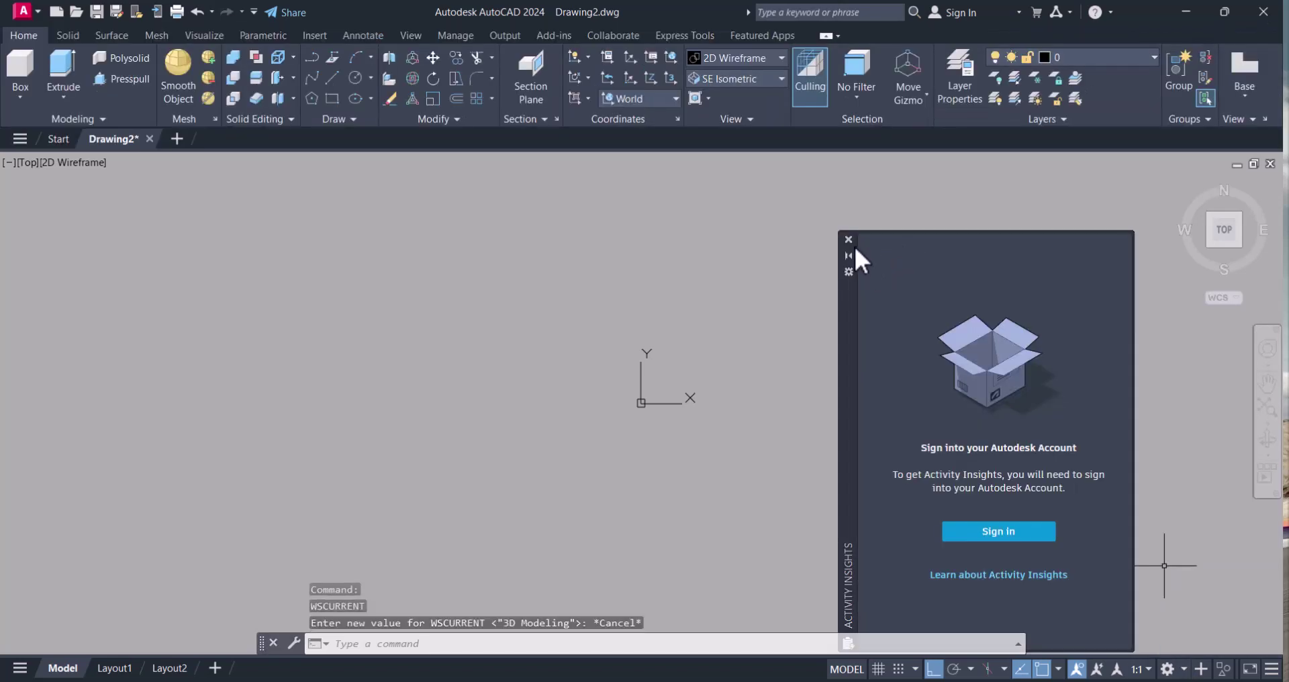
pyautogui.click(848, 239)
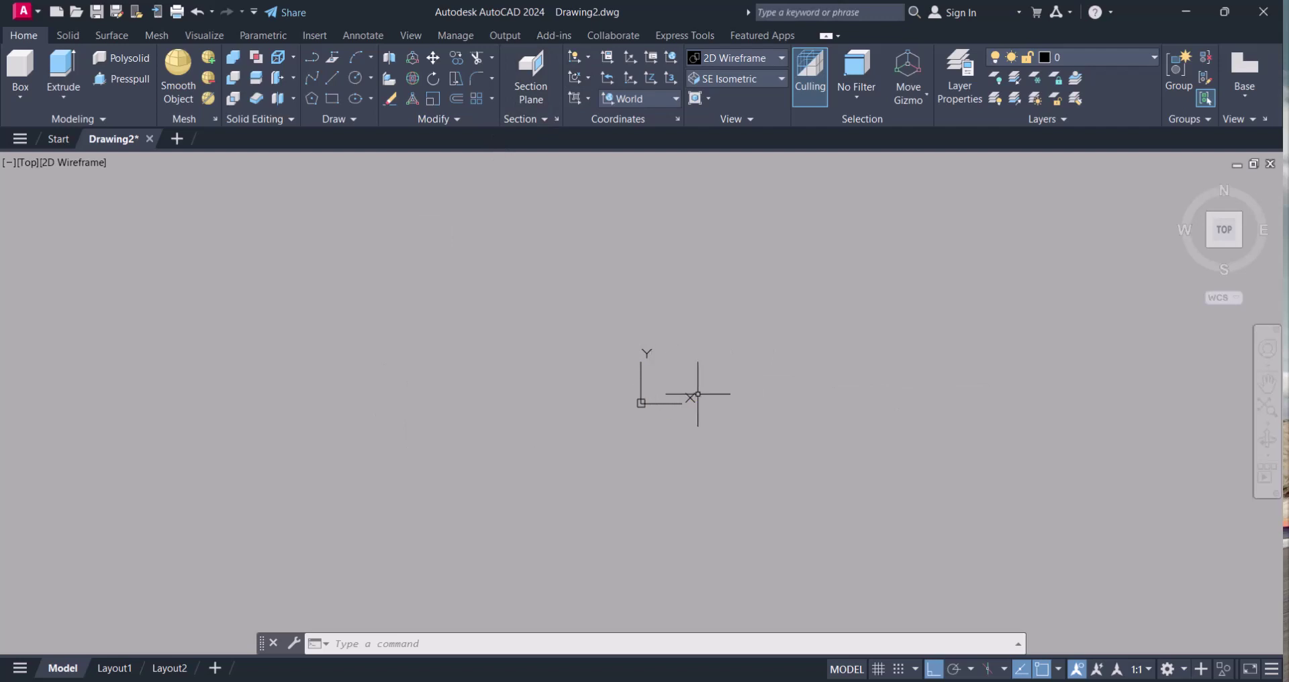
# - Set the model view to SW Isometric
pyautogui.click(751, 79)
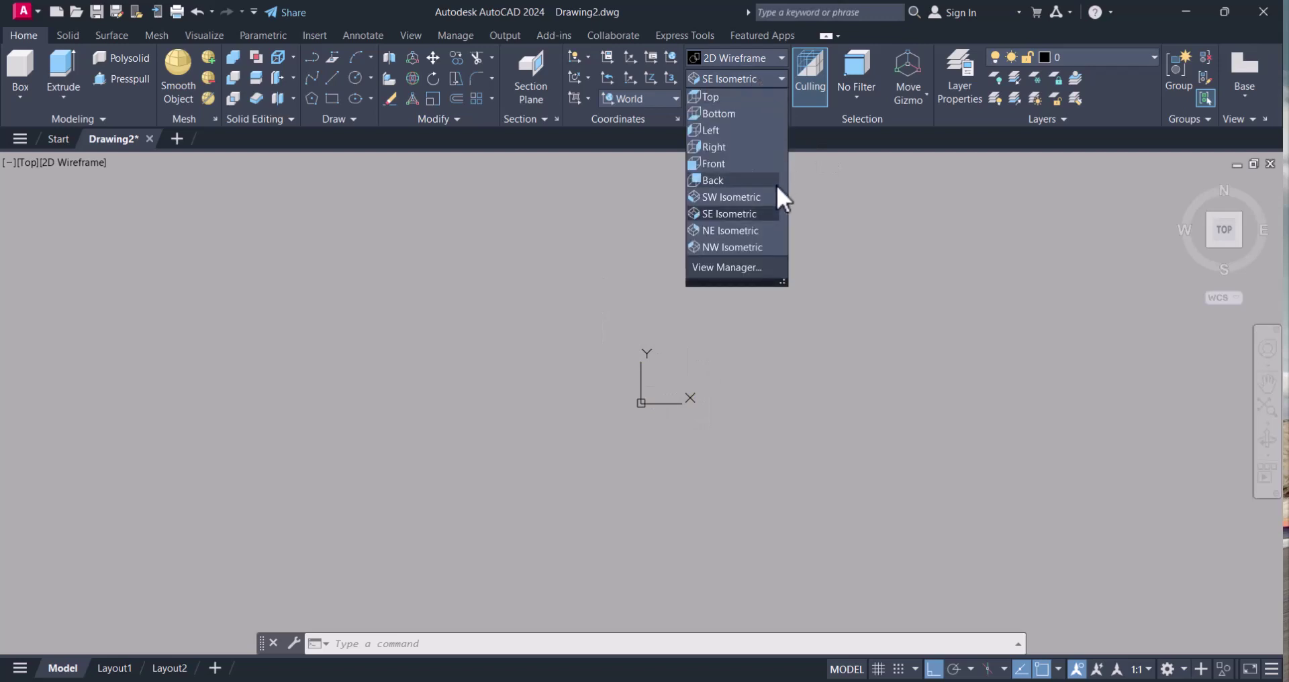
pyautogui.click(728, 199)
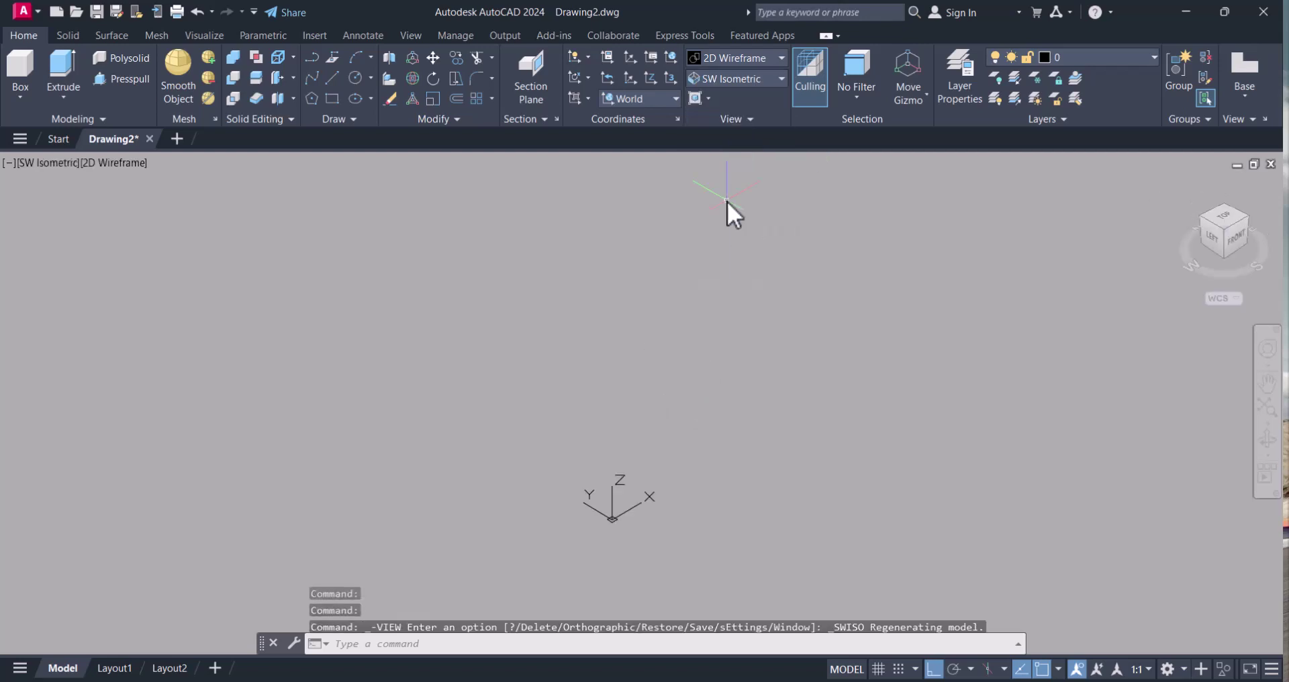
pyautogui.moveTo(639, 515); pyautogui.dragTo(502, 499, button='middle')
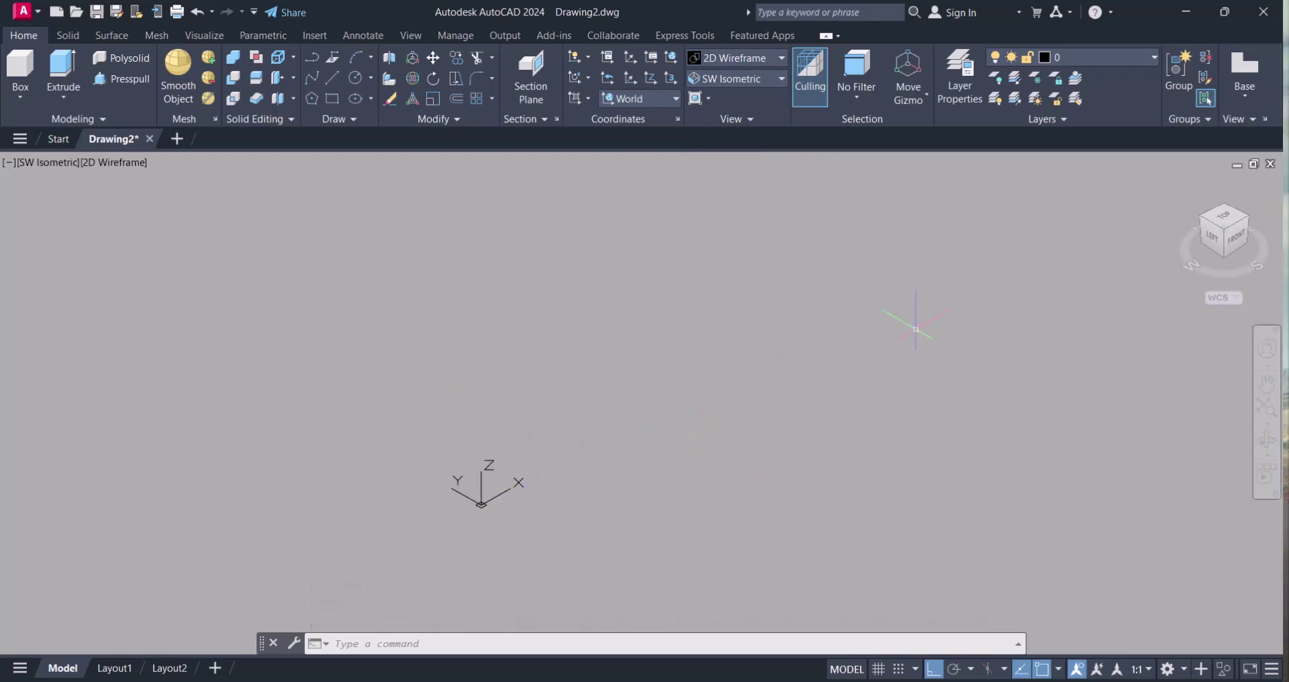
pyautogui.moveTo(703, 437); pyautogui.dragTo(666, 420, button='middle')
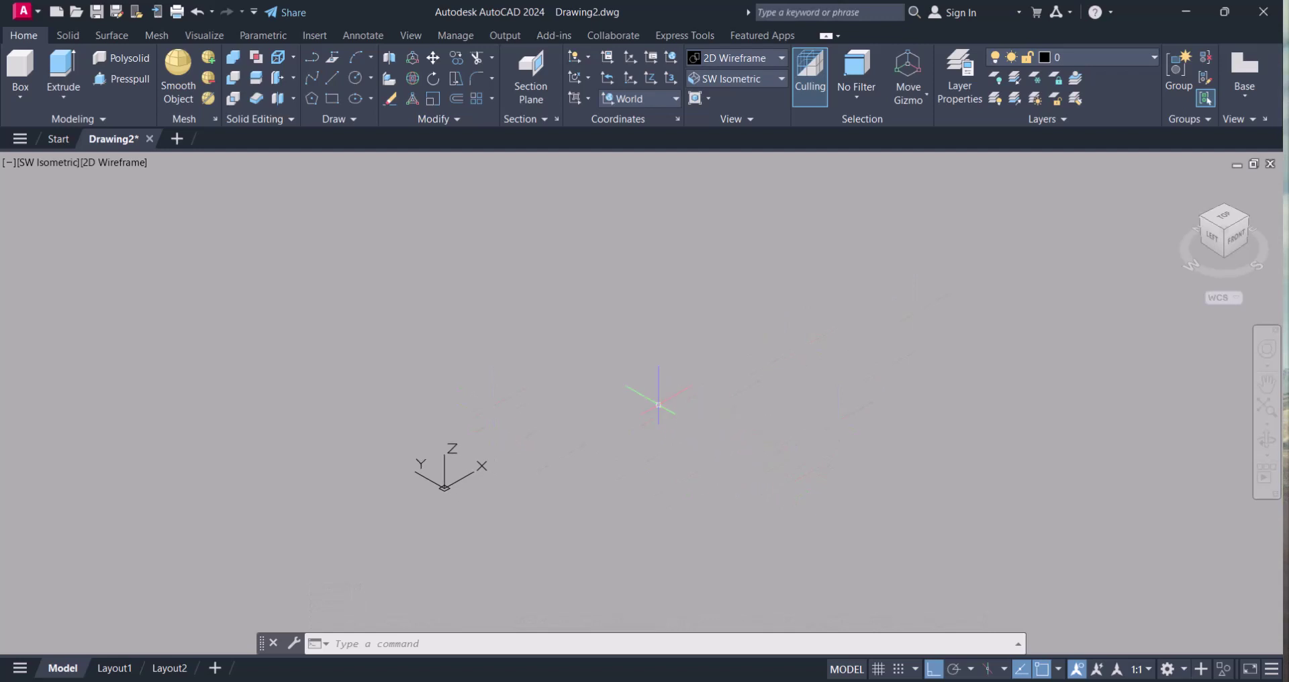
# - Draw a single-segment polyline 3000 units long in the X direction
pyautogui.press('Escape')
pyautogui.write('p')
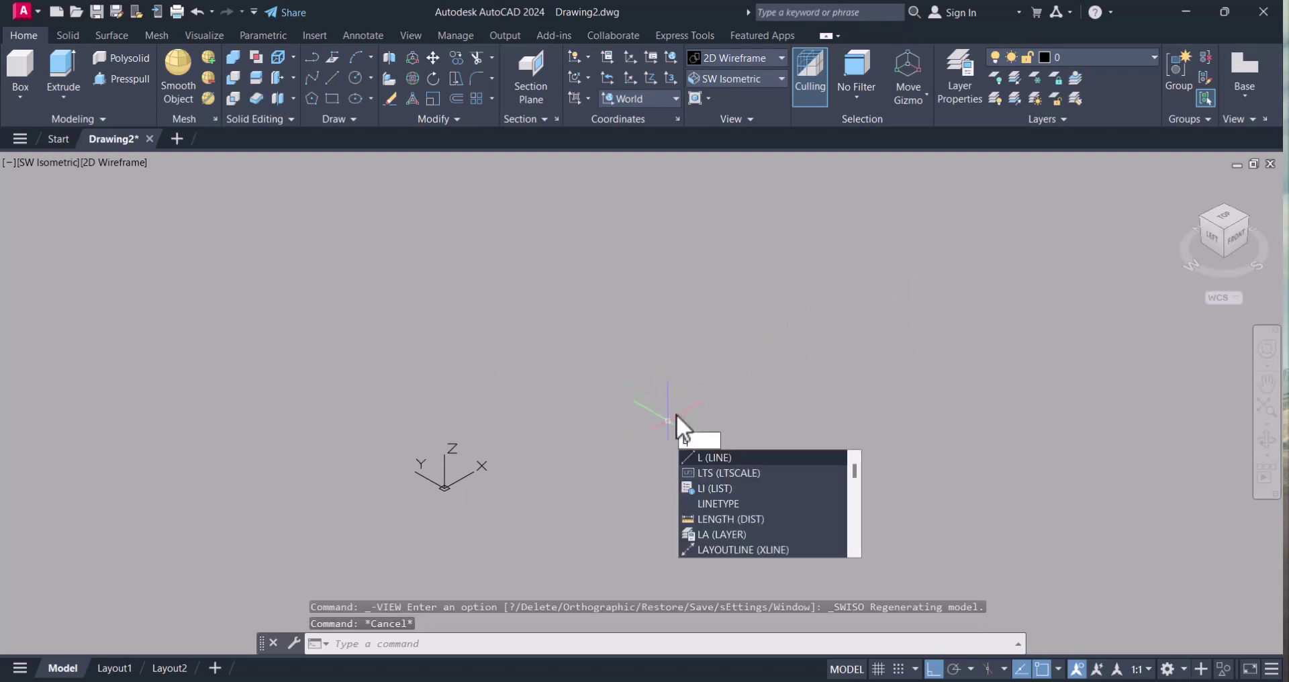
pyautogui.press('Escape')
pyautogui.press('Escape')
pyautogui.write('pl')
pyautogui.press('Return')
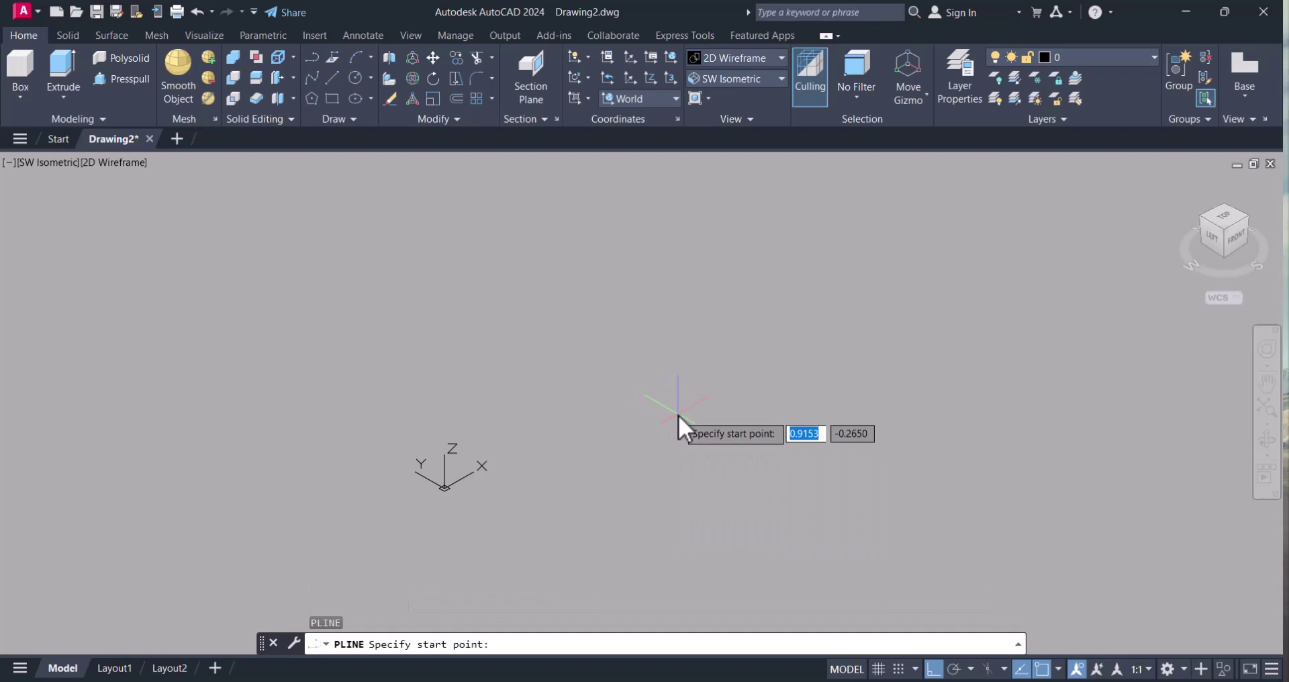
pyautogui.click(609, 488)
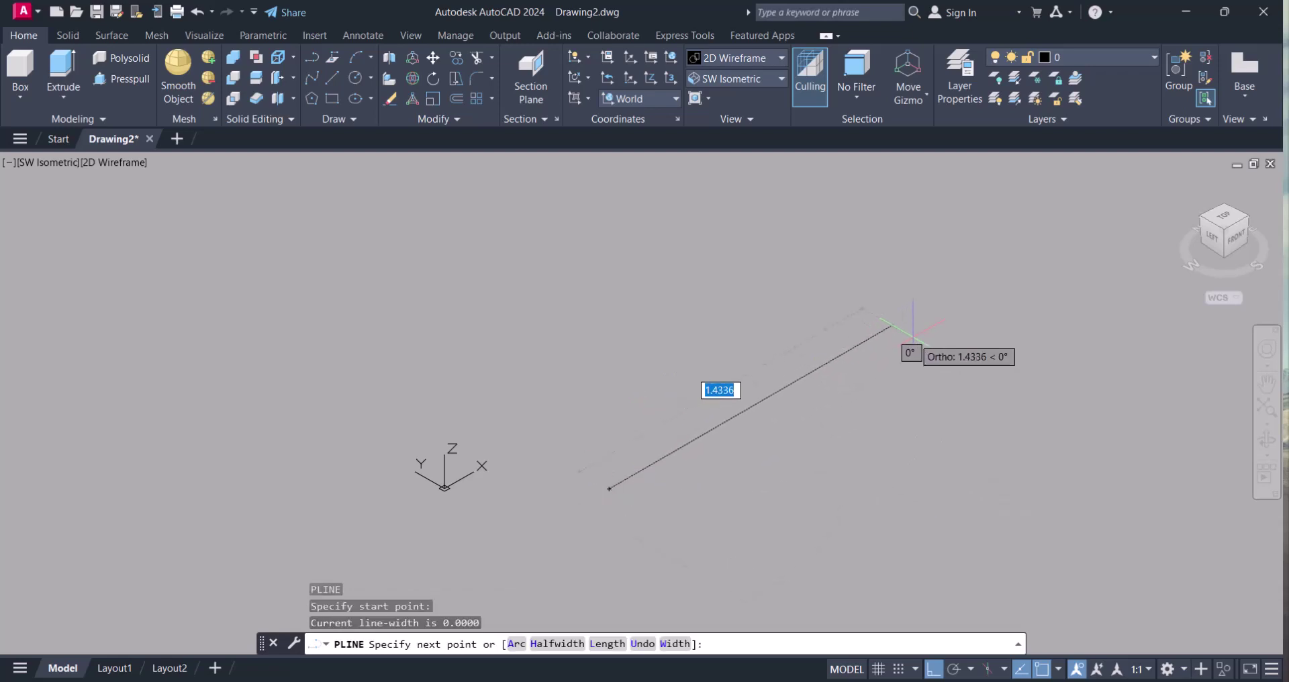
pyautogui.write('2')
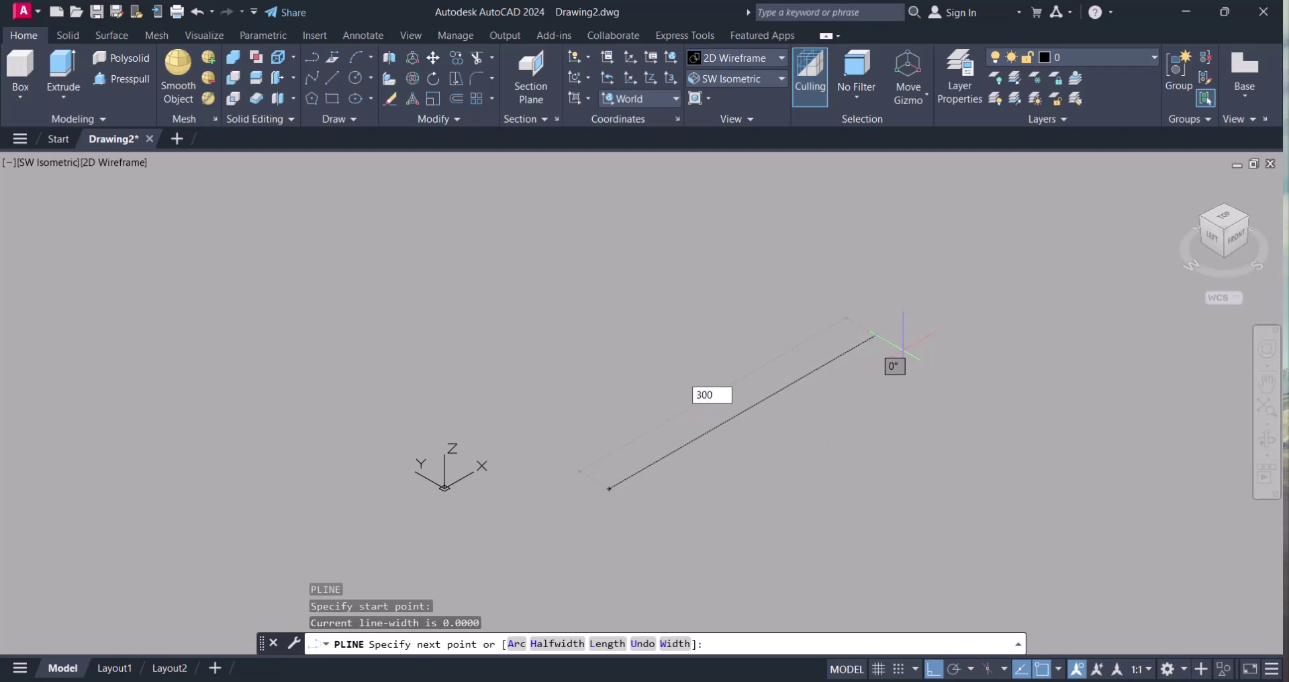
pyautogui.write('000')
pyautogui.press('Return')
pyautogui.scroll(-6, 903, 350)
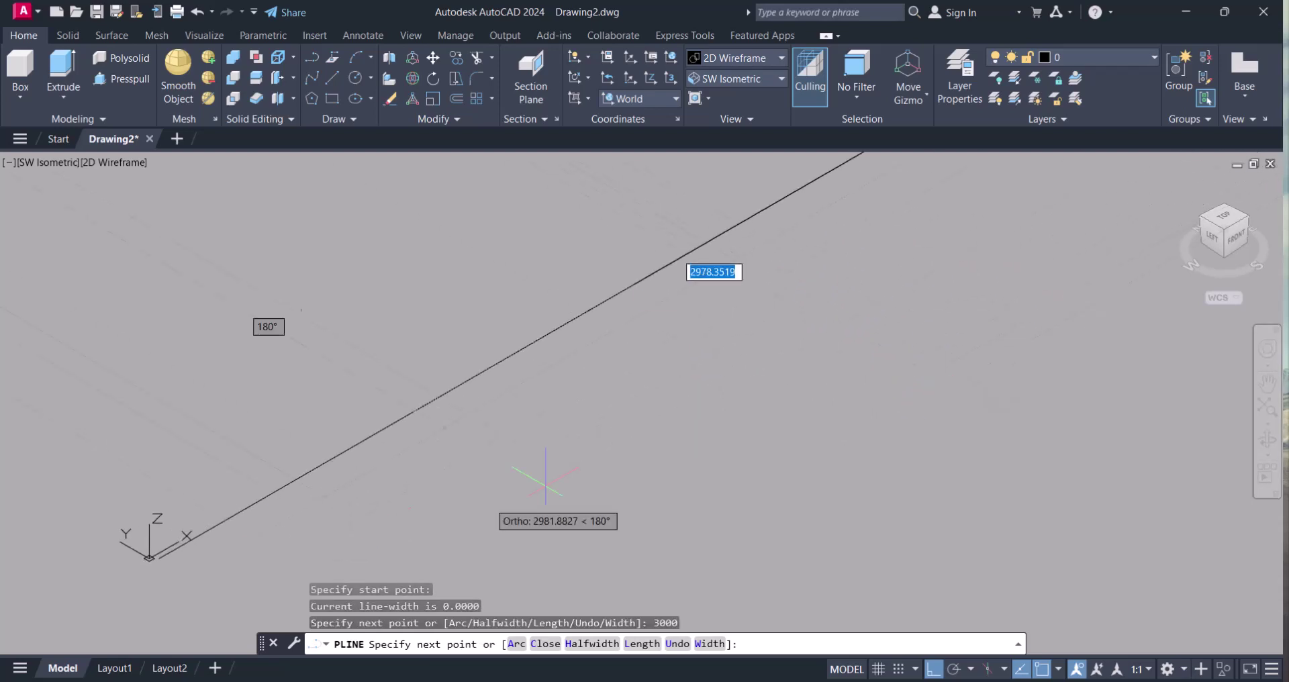
pyautogui.press('Escape')
# - Erase the single-segment polyline from the drawing
pyautogui.write('z')
pyautogui.press('Return')
pyautogui.write('e')
pyautogui.press('Return')
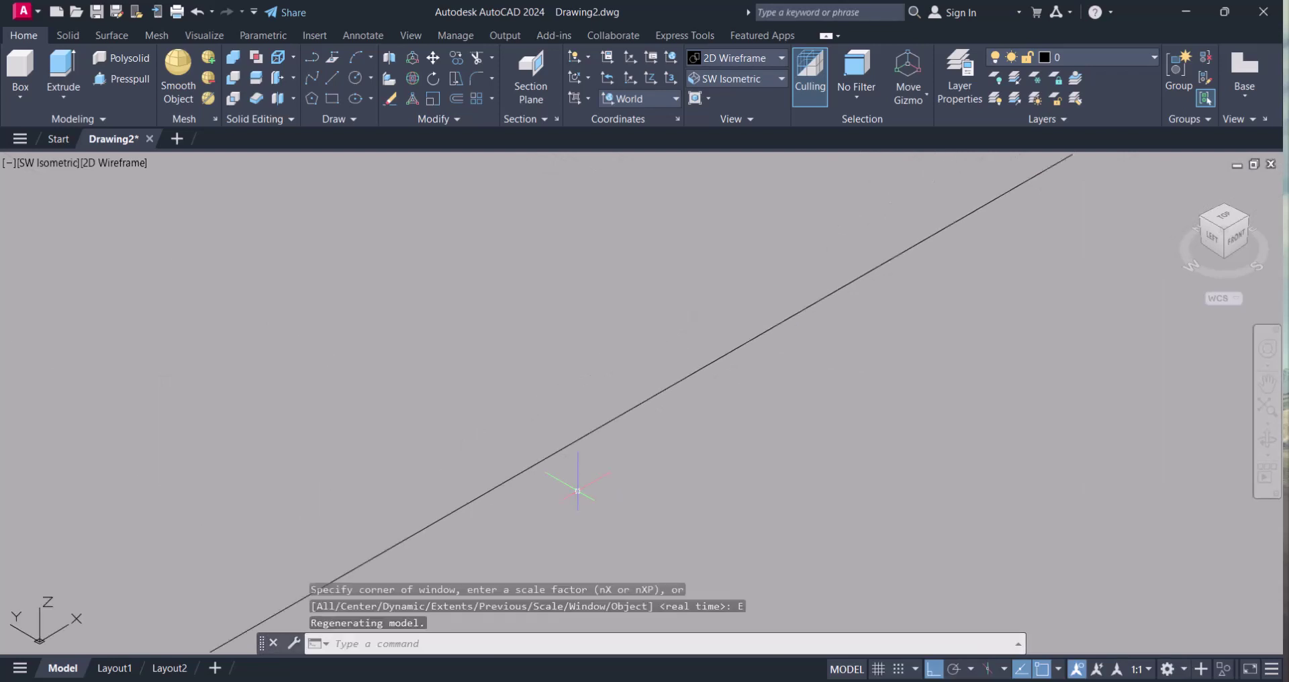
pyautogui.scroll(-5, 578, 491)
pyautogui.rightClick(595, 459)
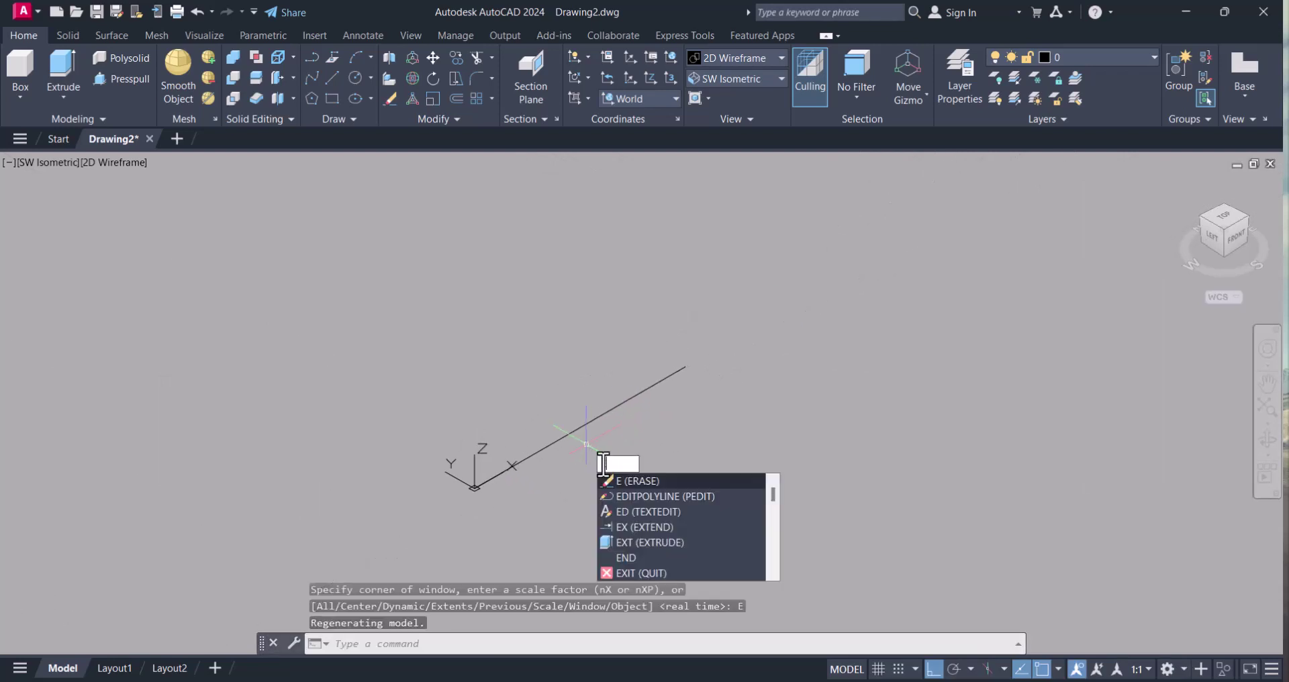
pyautogui.press('Escape')
pyautogui.press('Escape')
pyautogui.write('e')
pyautogui.press('Return')
pyautogui.moveTo(608, 434); pyautogui.dragTo(591, 400)
pyautogui.press('Return')
# - Start a new polyline with a first segment 2000 units long in the positive X direction
pyautogui.write('pl')
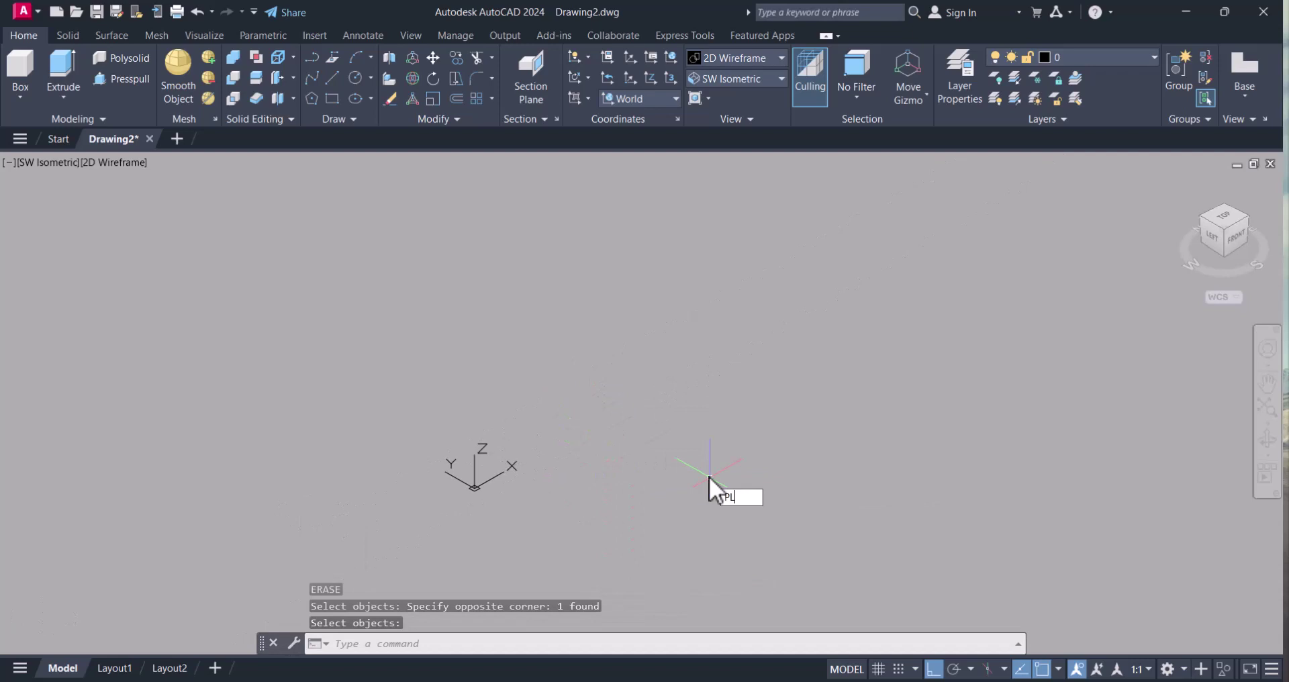
pyautogui.press('Return')
pyautogui.click(612, 443)
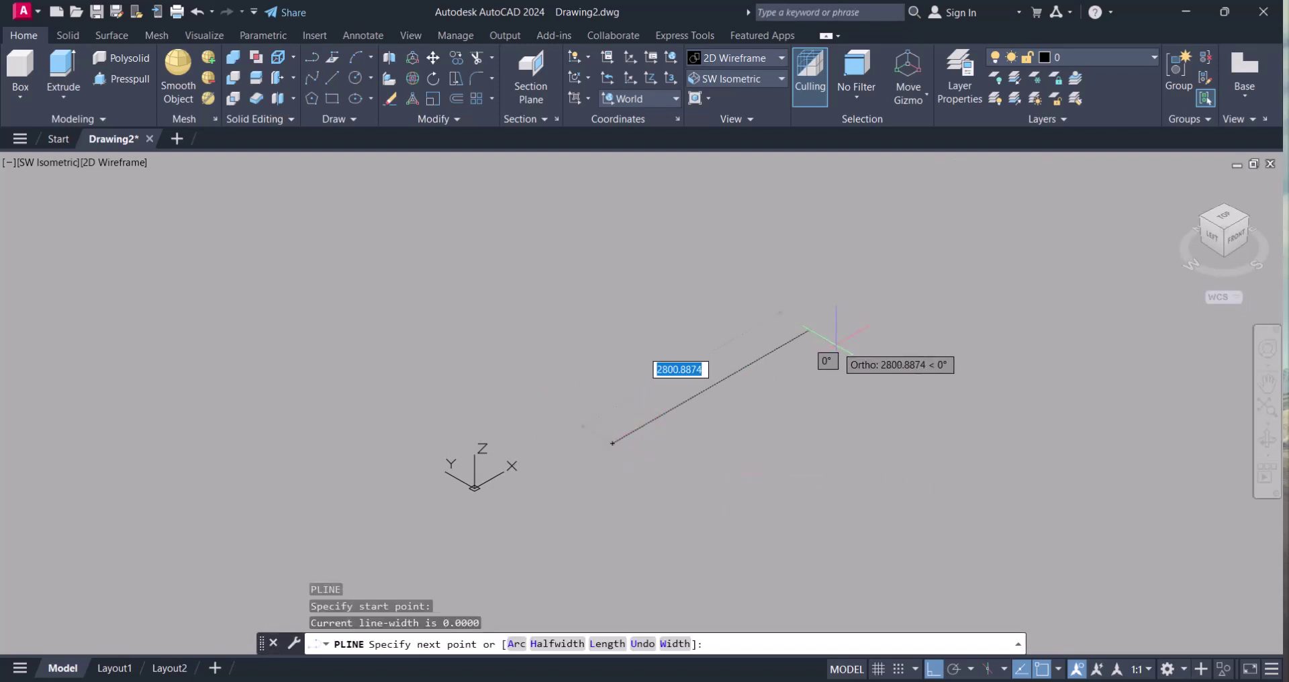
pyautogui.write('30')
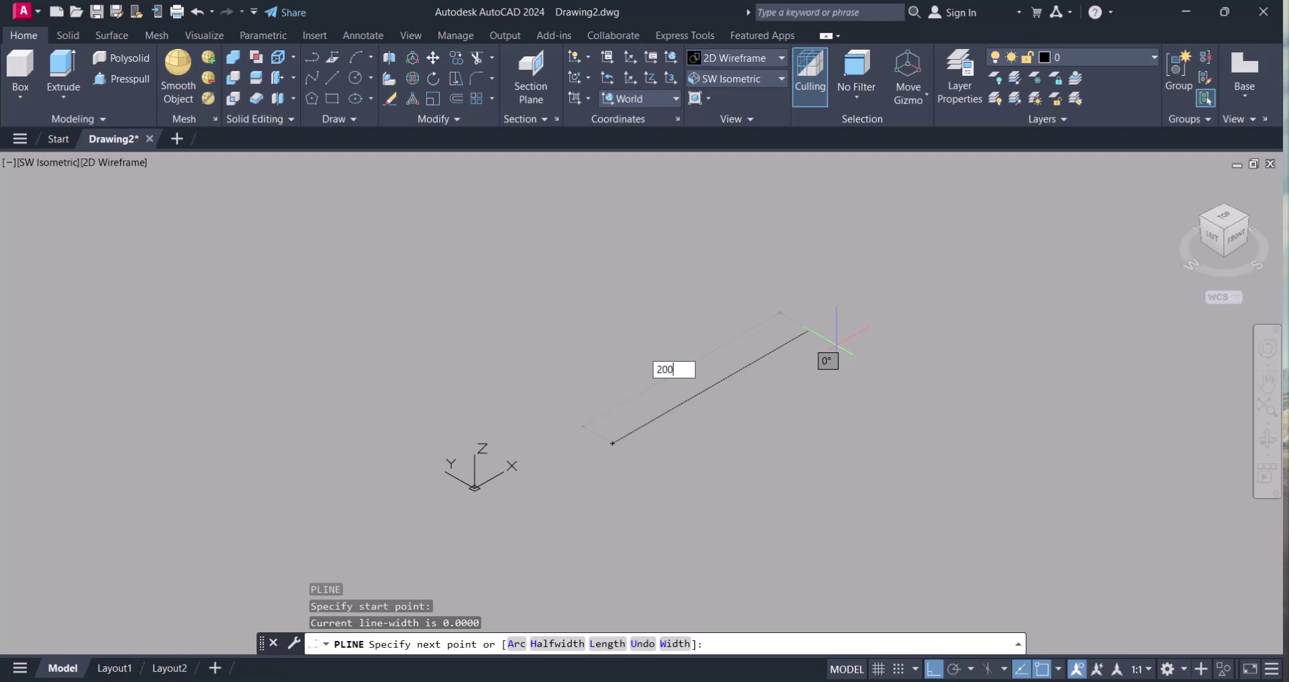
pyautogui.write('00')
pyautogui.press('Return')
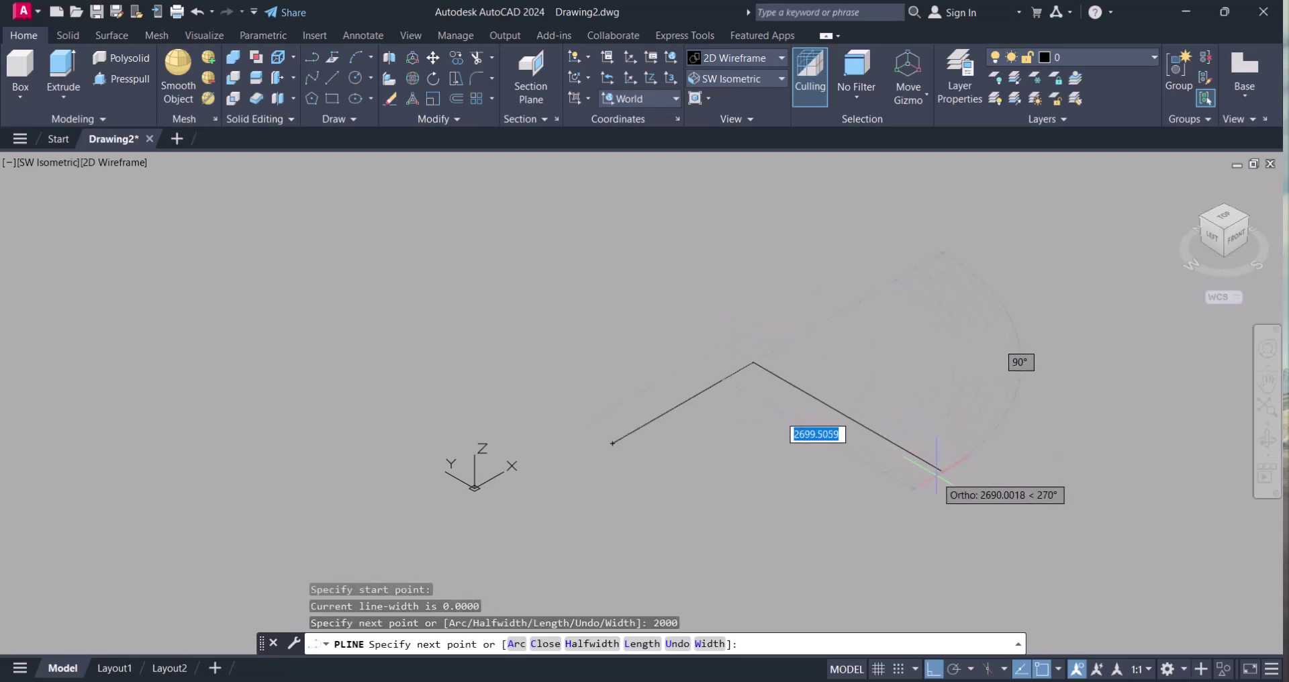
# - Continue the polyline with a 3000-unit segment in the negative Y direction and a 6000-unit segment in the positive X direction, and end it
pyautogui.write('300')
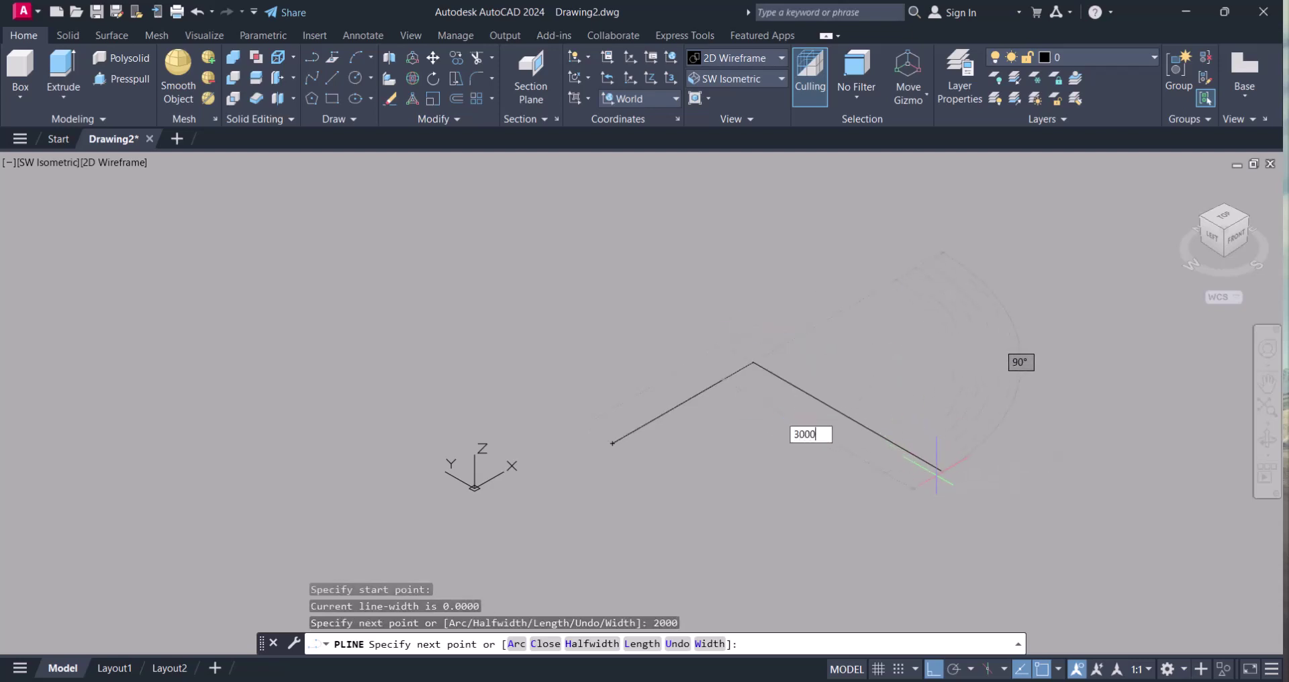
pyautogui.write('0')
pyautogui.press('Return')
pyautogui.moveTo(1014, 467); pyautogui.dragTo(969, 464, button='middle')
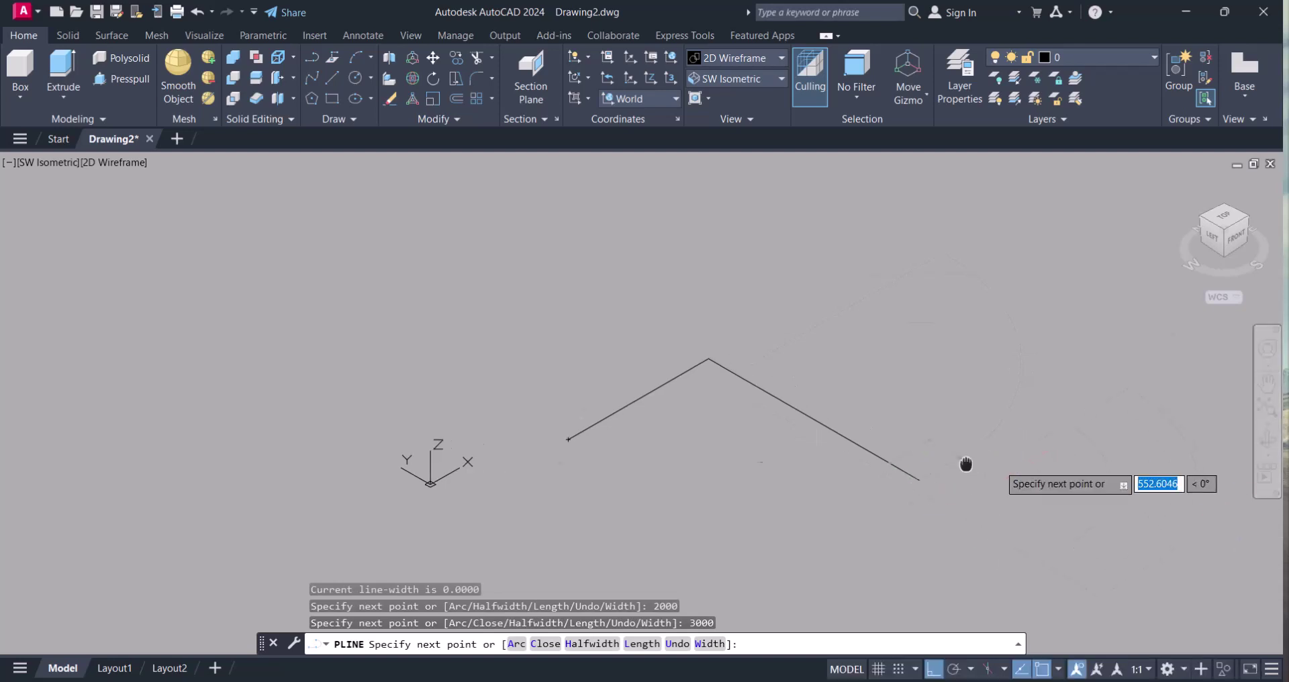
pyautogui.write('600')
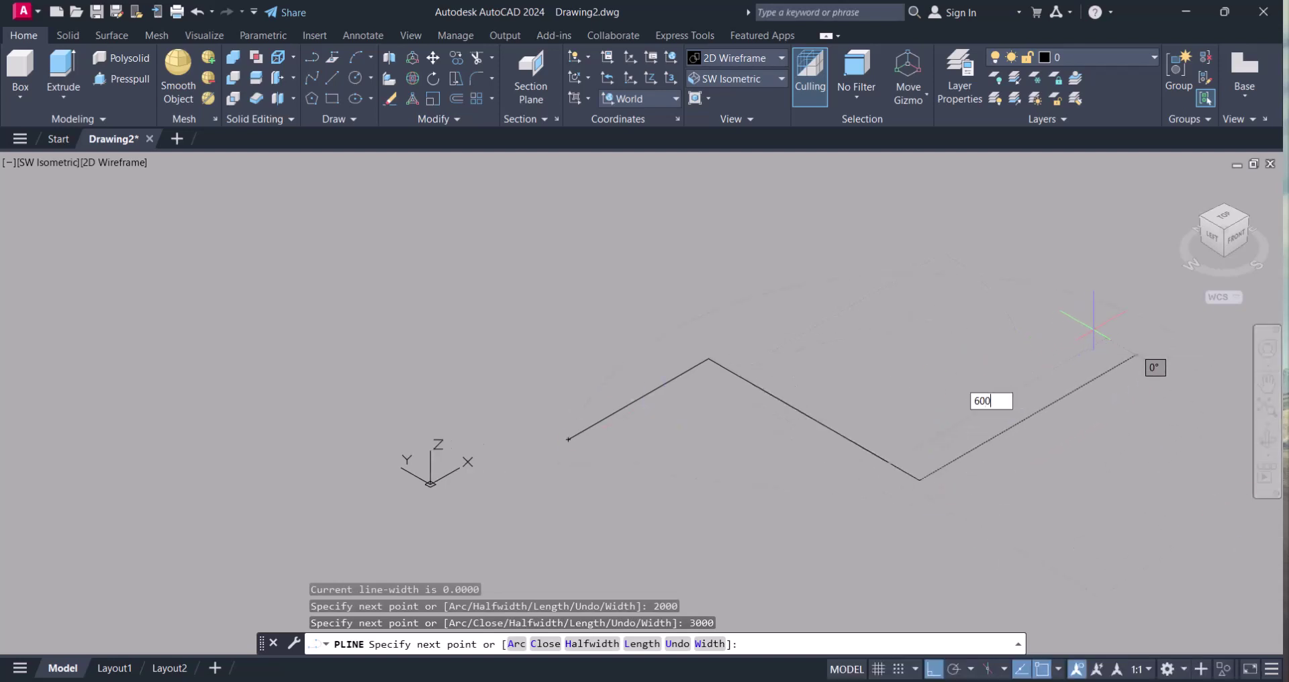
pyautogui.write('0')
pyautogui.press('Return')
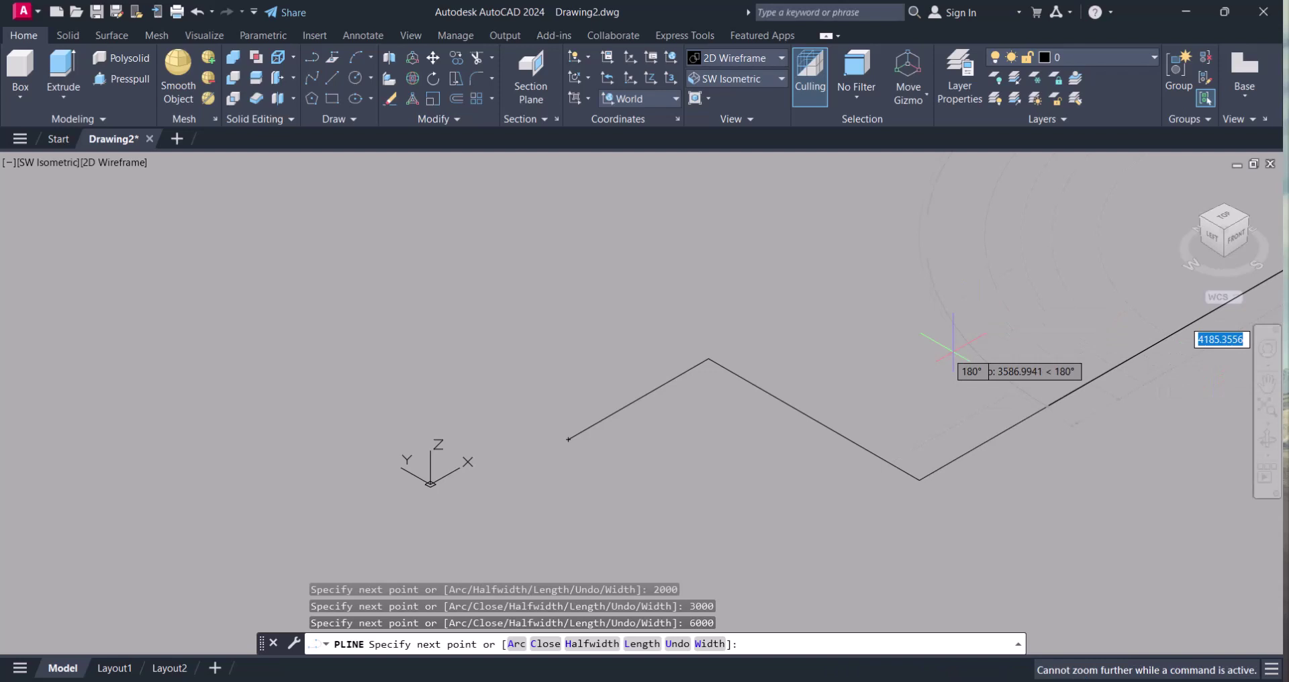
pyautogui.moveTo(981, 357); pyautogui.dragTo(964, 345, button='middle')
pyautogui.press('Escape')
pyautogui.press('Escape')
pyautogui.press('Escape')
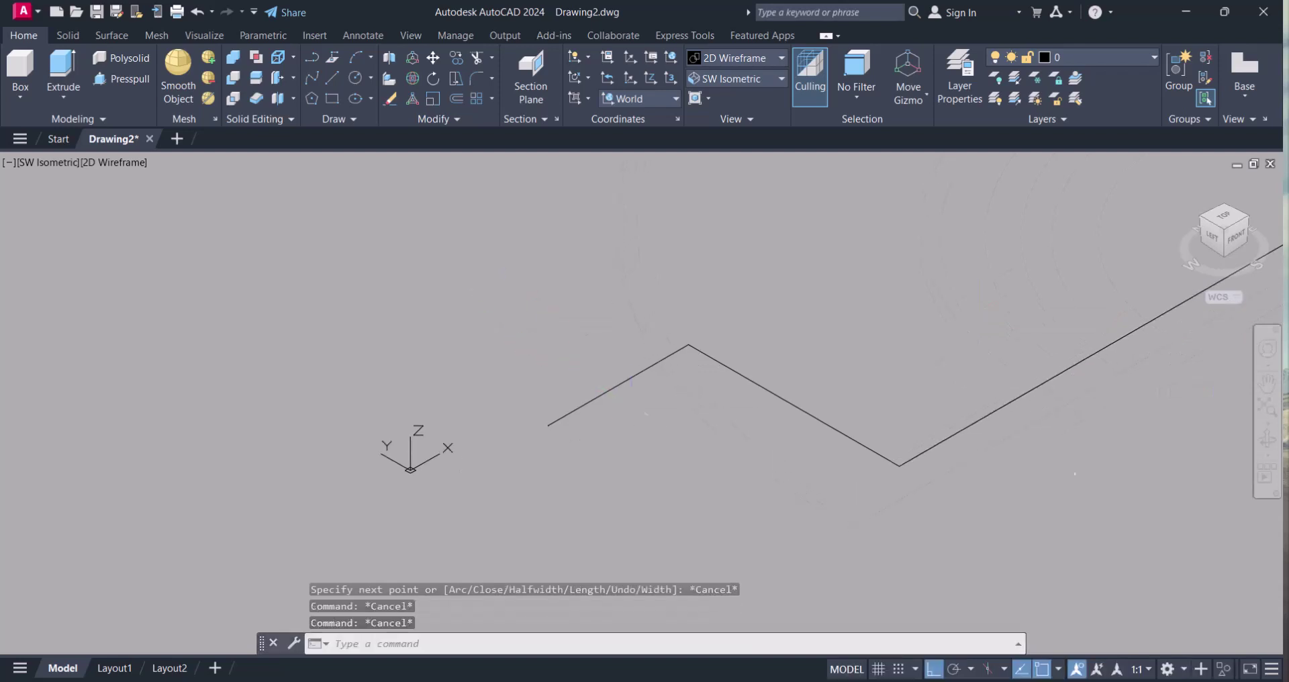
# - Examine the whole polyline, selecting it to check whether its three segments form a single object
pyautogui.doubleClick(705, 437)
pyautogui.scroll(-2, 728, 426)
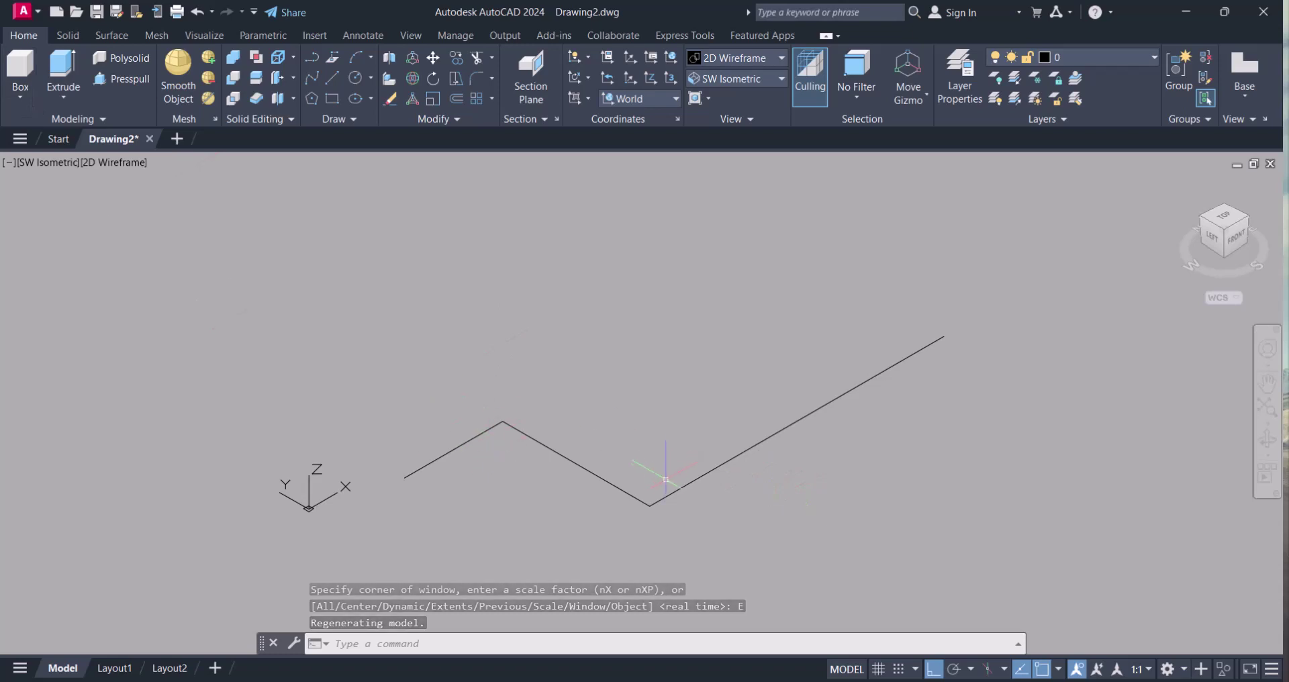
pyautogui.click(711, 501)
pyautogui.click(680, 452)
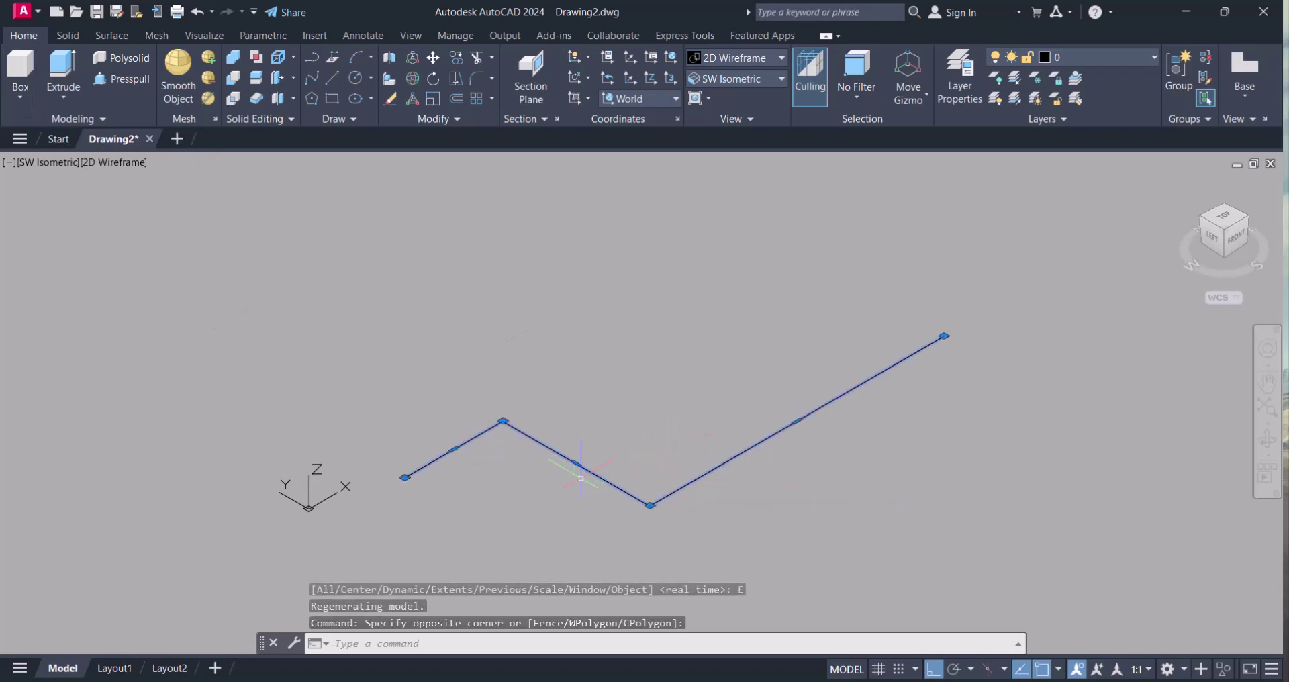
pyautogui.scroll(2, 540, 494)
pyautogui.moveTo(540, 492); pyautogui.dragTo(584, 426, button='middle')
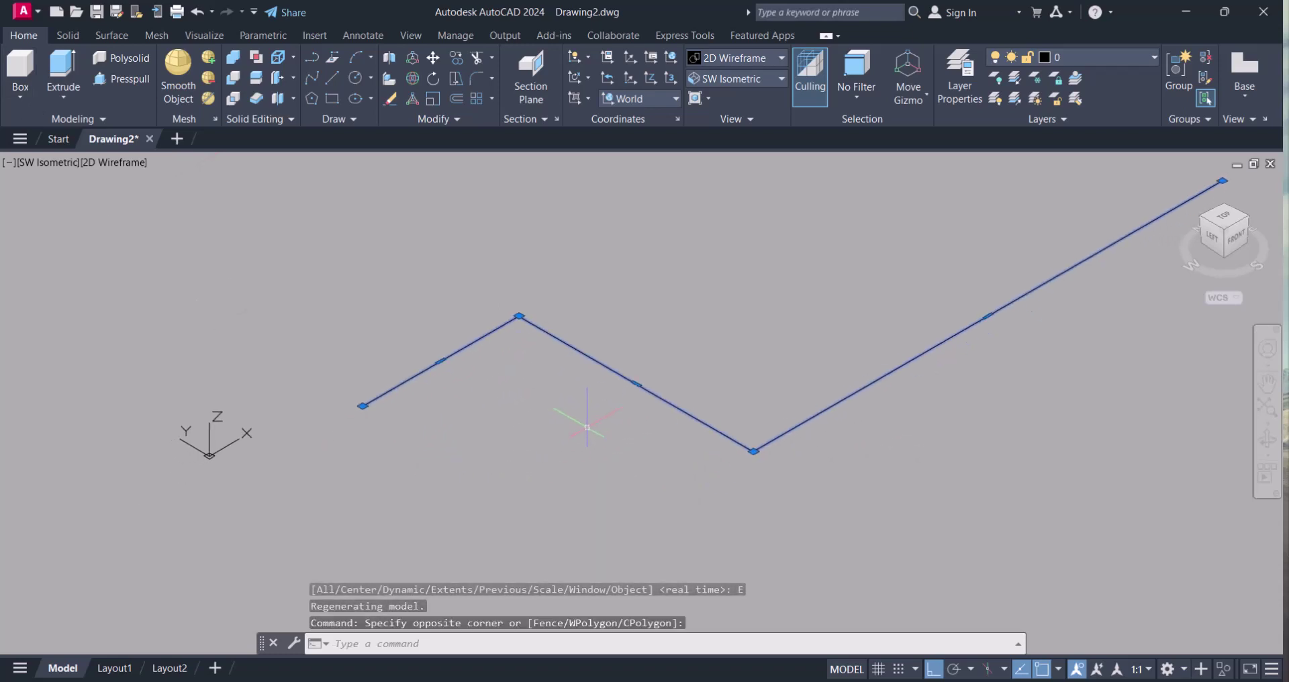
pyautogui.press('Escape')
pyautogui.scroll(4, 443, 426)
pyautogui.scroll(-2, 511, 437)
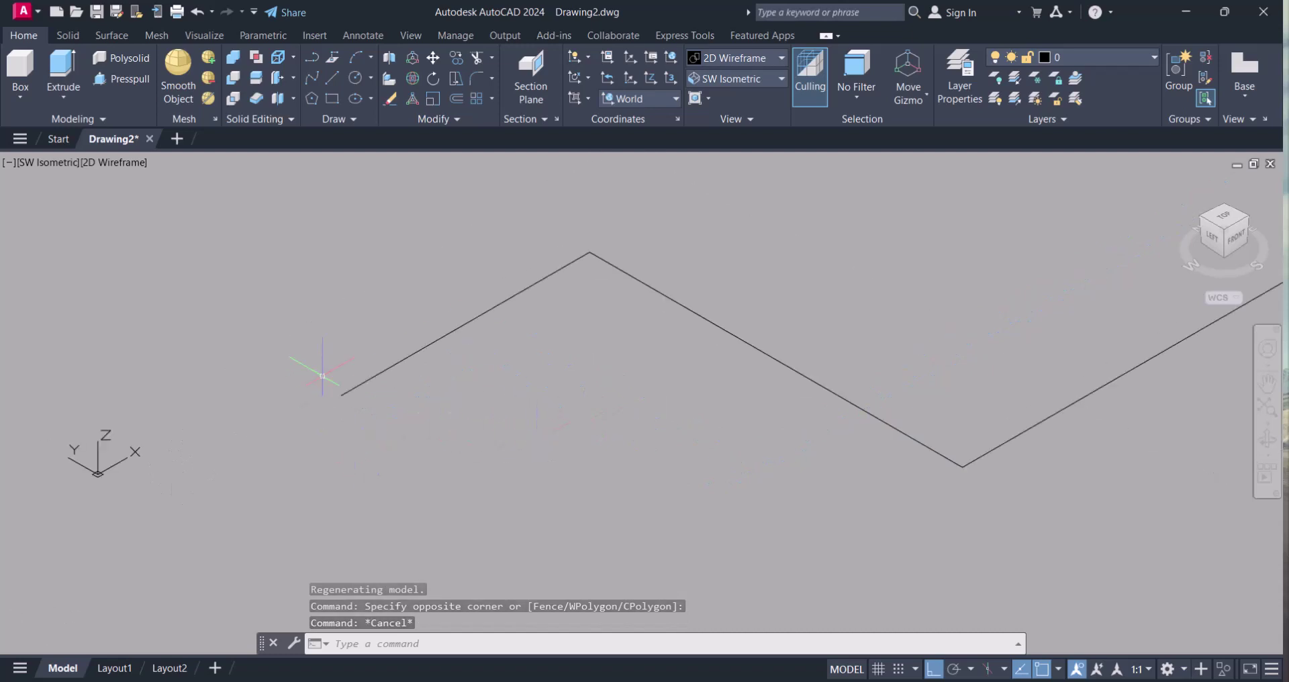
pyautogui.scroll(-4, 535, 383)
pyautogui.click(774, 398)
pyautogui.click(734, 368)
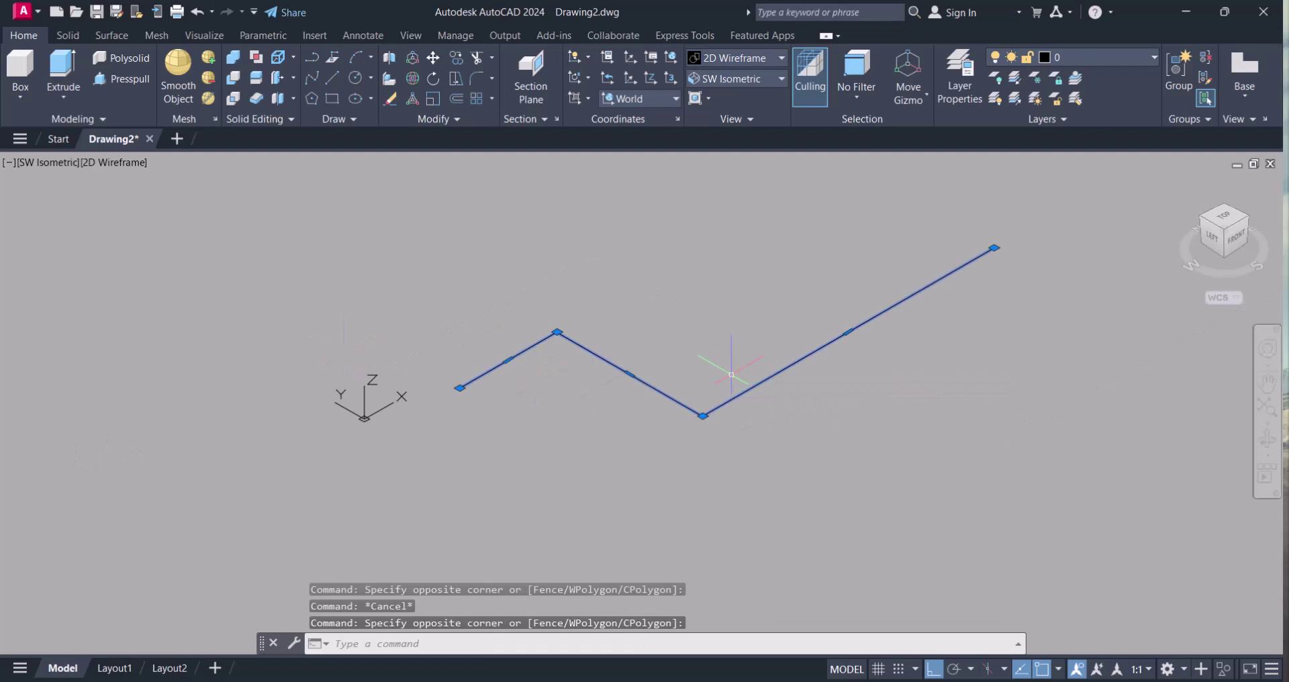
pyautogui.scroll(2, 483, 427)
pyautogui.press('Escape')
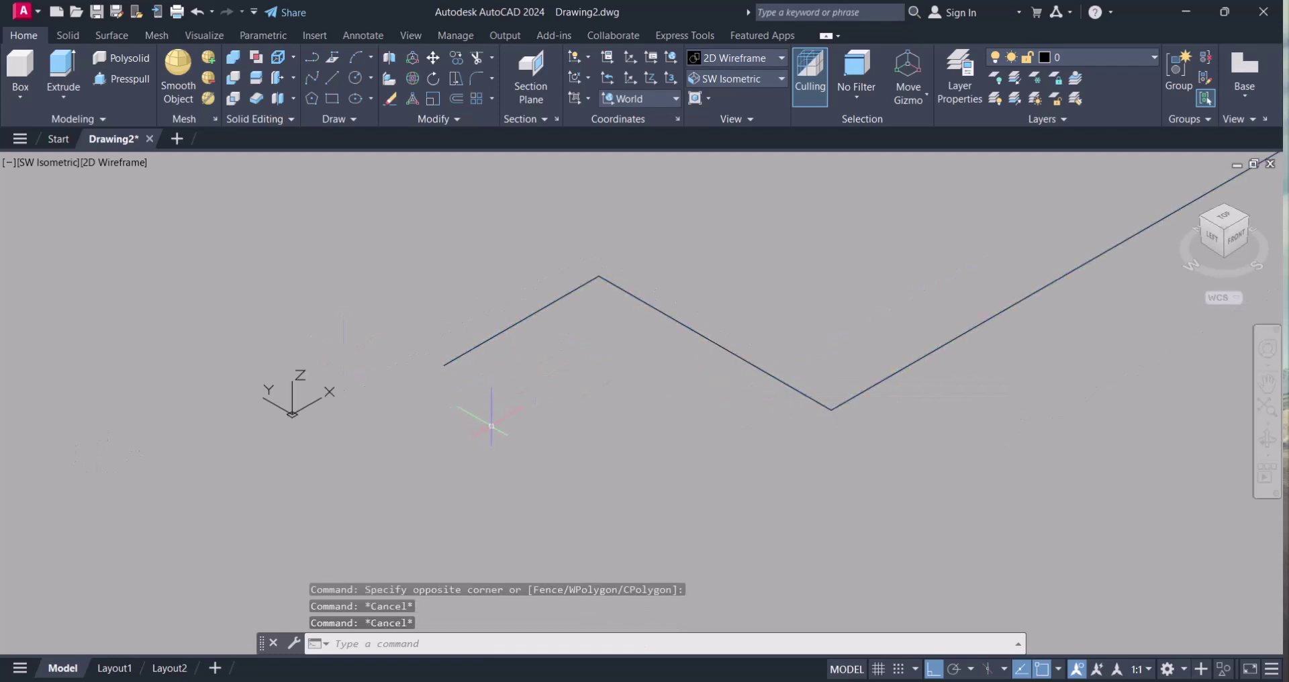
# - Draw a narrow freehand rectangle near the polyline's start point, with its long side along the Y direction
pyautogui.write('REC')
pyautogui.press('Return')
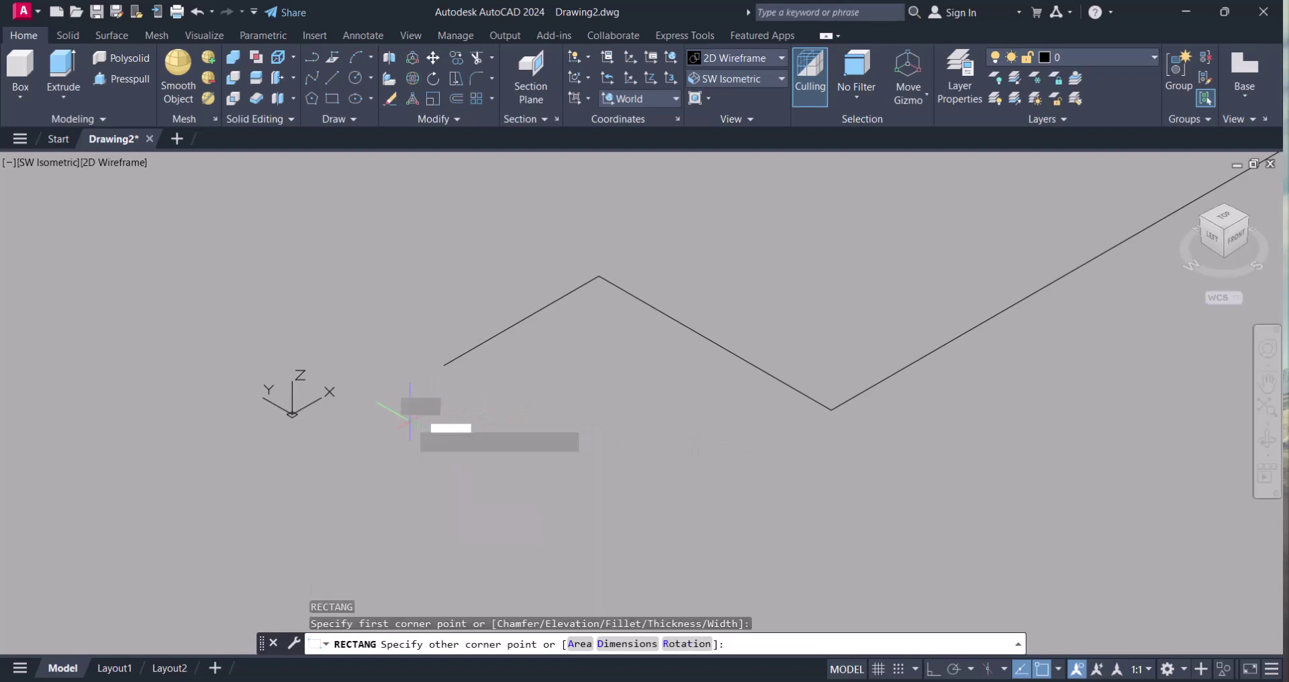
pyautogui.click(410, 422)
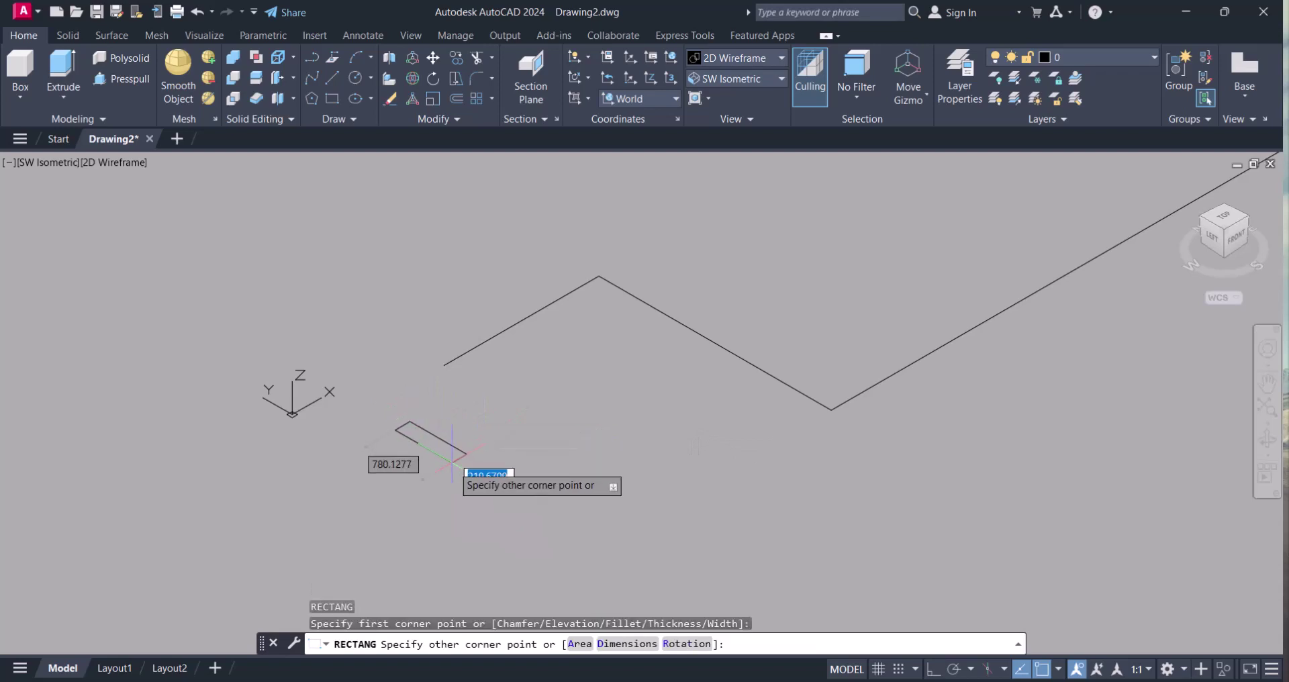
pyautogui.click(476, 491)
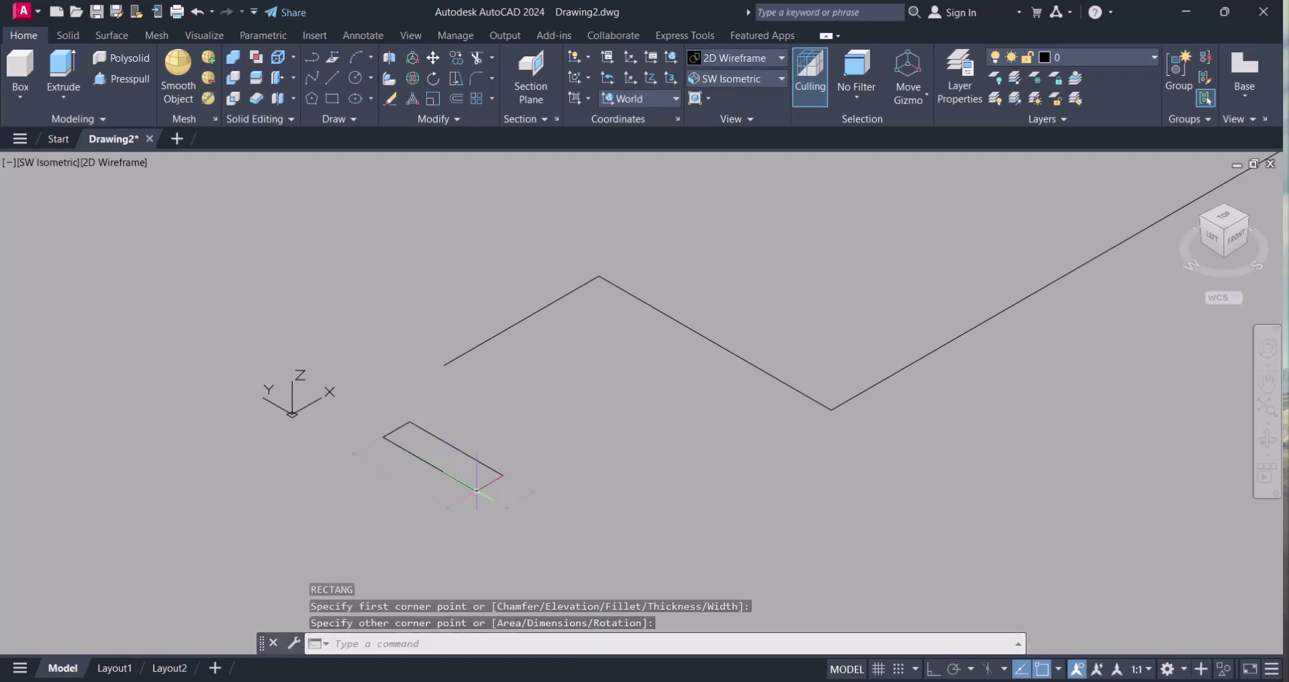
pyautogui.scroll(5, 460, 470)
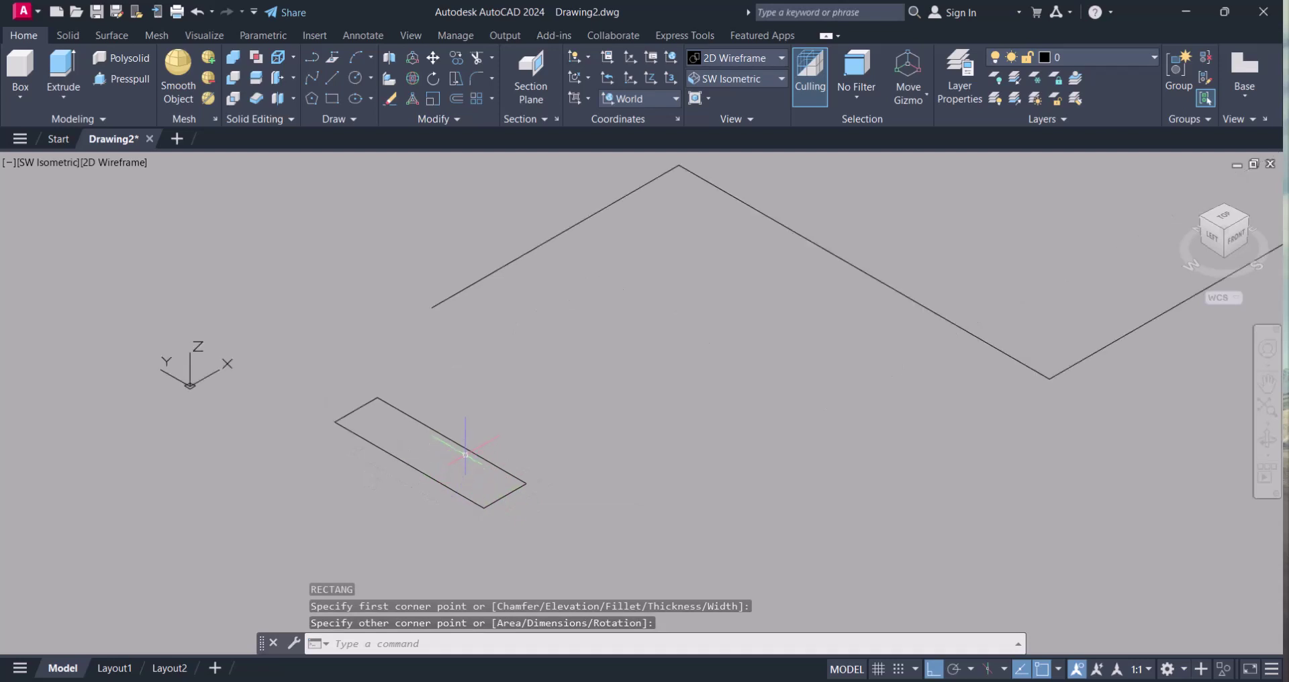
pyautogui.click(459, 439)
pyautogui.press('Escape')
pyautogui.scroll(-4, 450, 417)
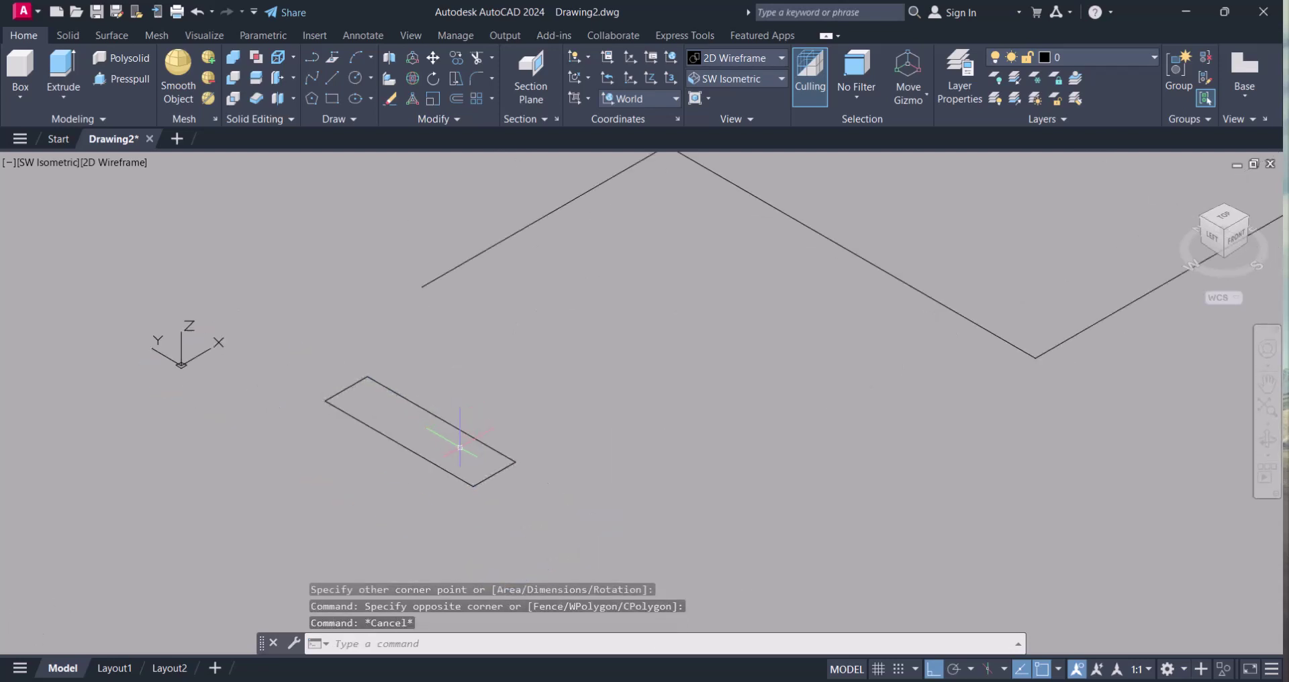
pyautogui.scroll(-2, 699, 430)
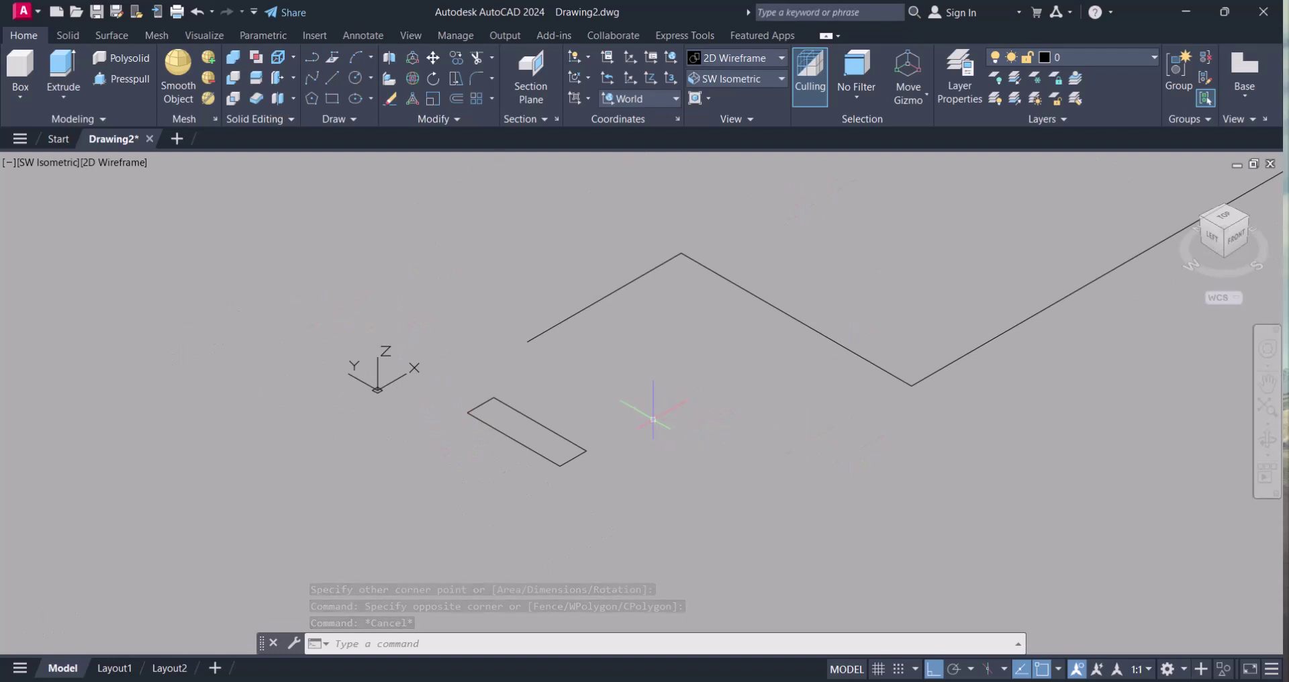
# - Redefine the UCS with its origin at the polyline's start point, the X axis along the world negative Y direction and the Y axis upward
pyautogui.press('Escape')
pyautogui.press('Escape')
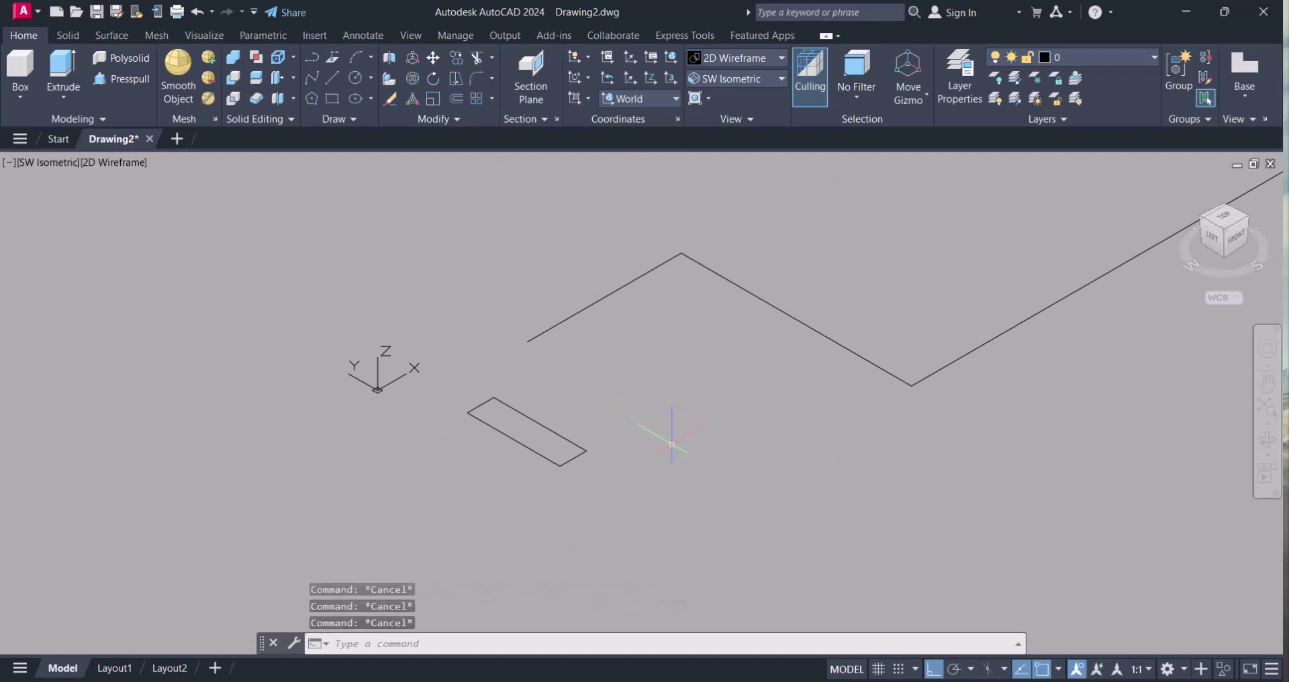
pyautogui.write('UCS')
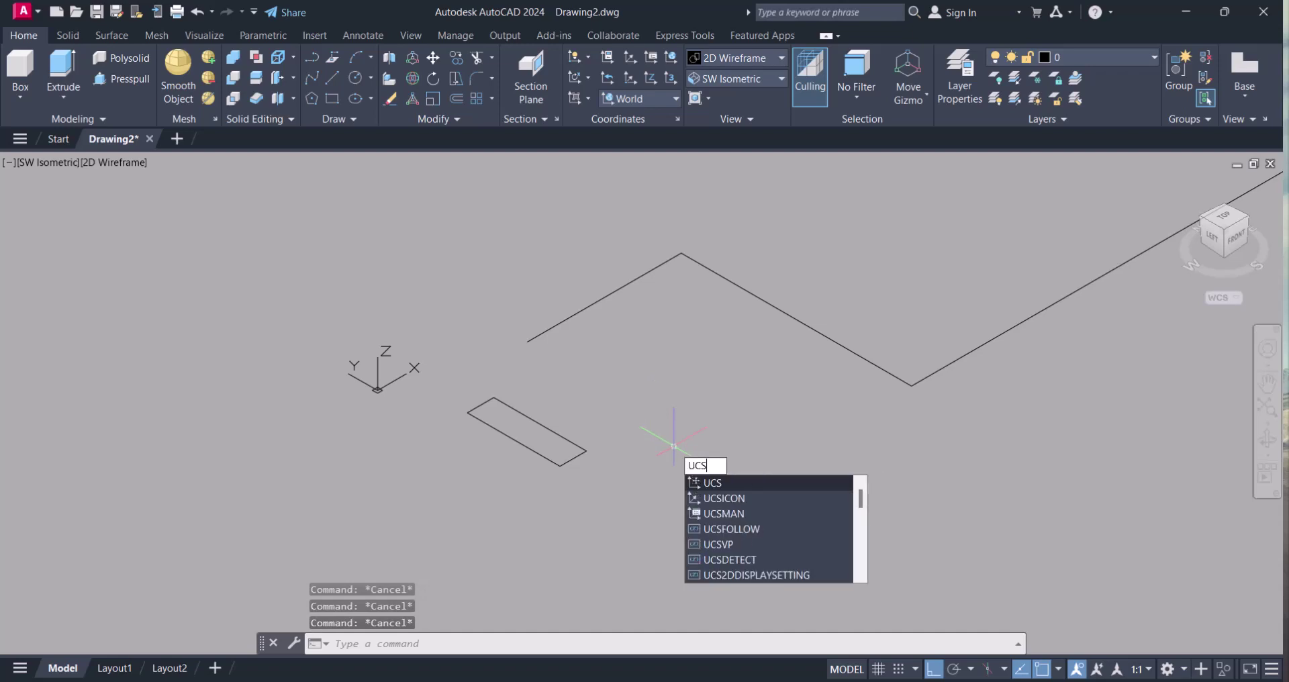
pyautogui.press('Return')
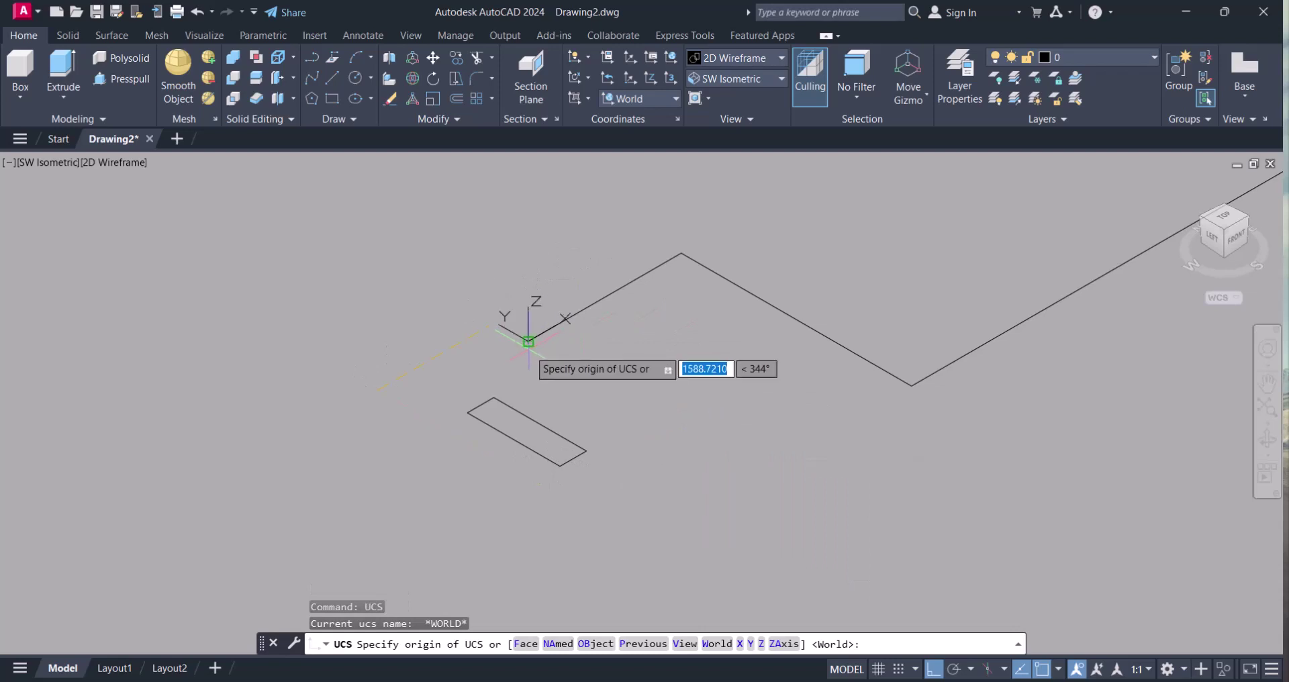
pyautogui.click(528, 341)
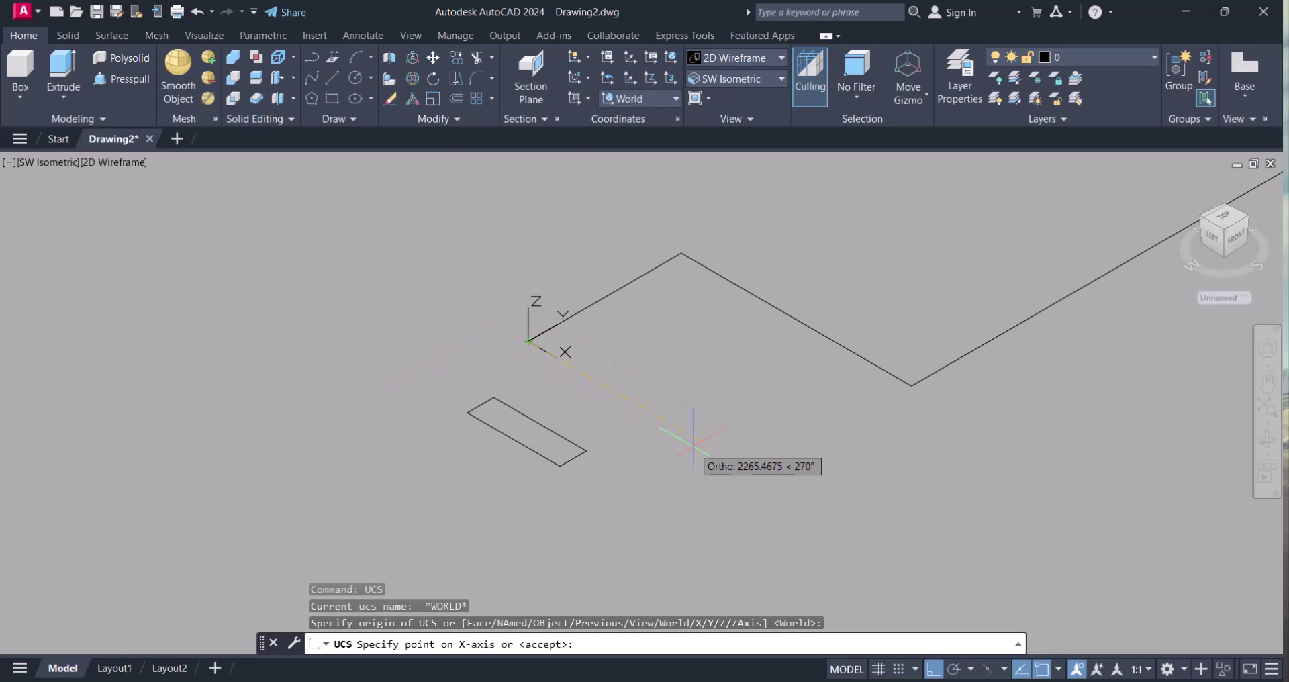
pyautogui.click(692, 441)
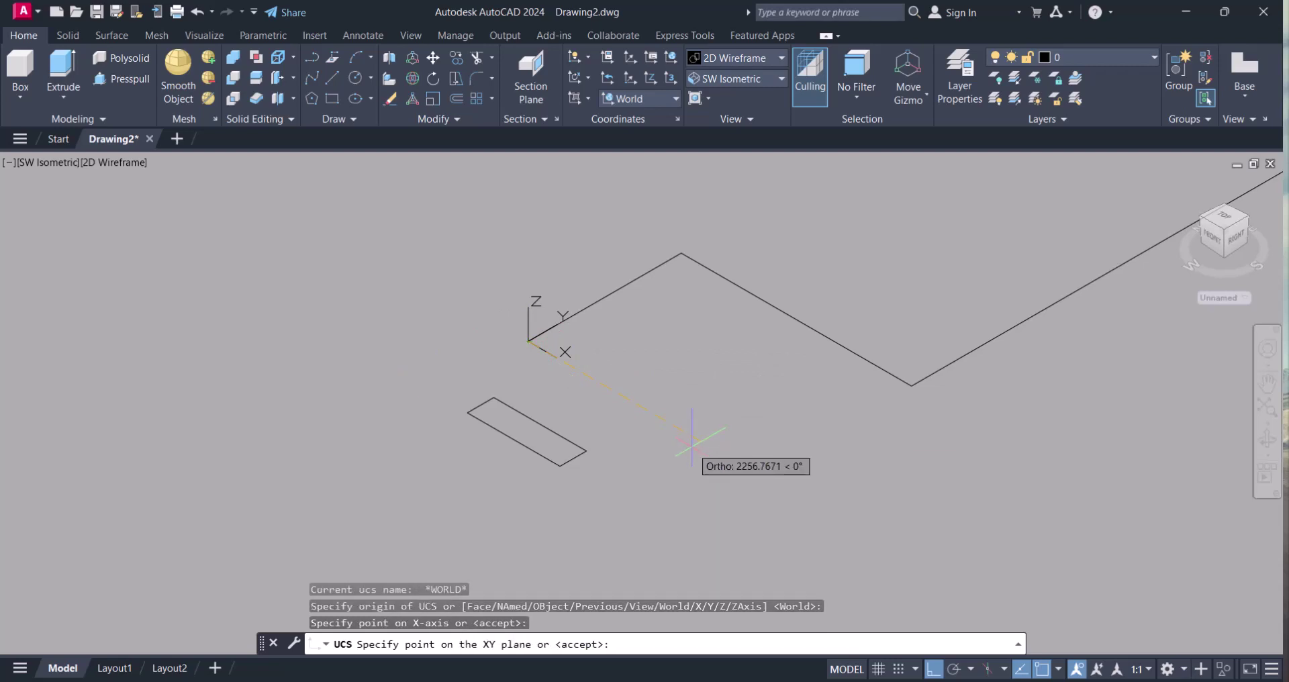
pyautogui.click(538, 201)
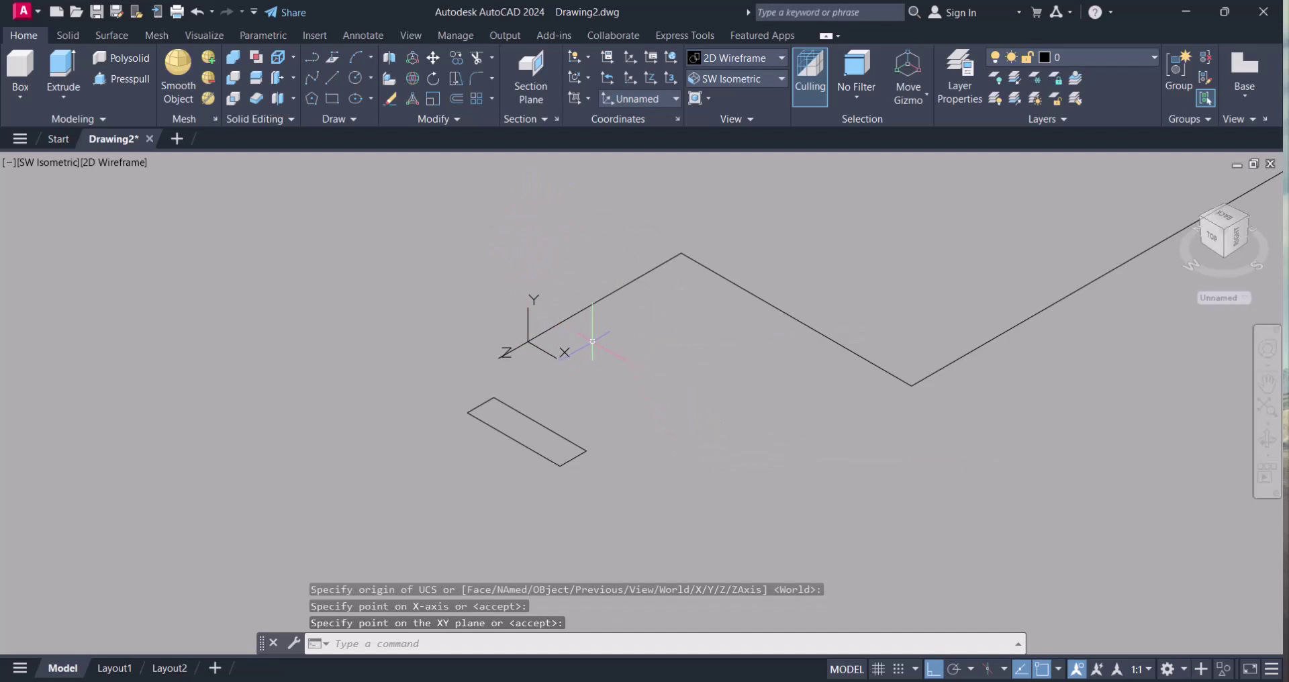
pyautogui.press('Escape')
pyautogui.press('Escape')
pyautogui.press('Escape')
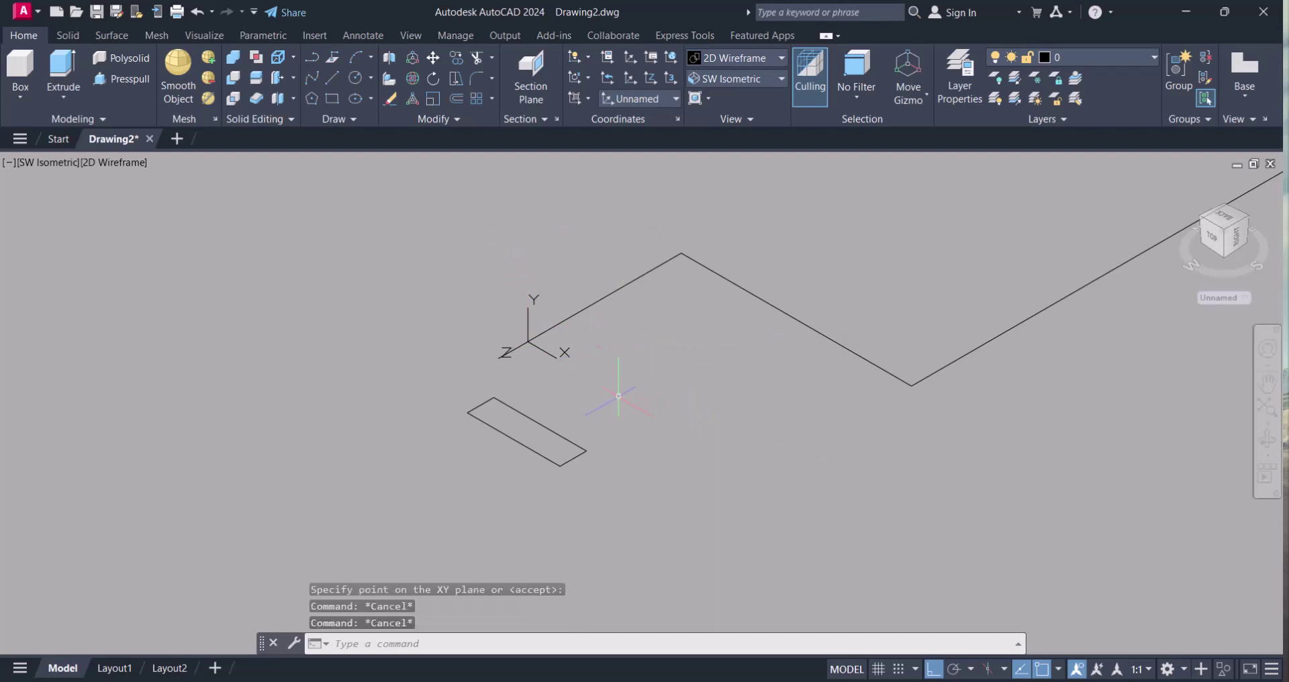
# - Draw an upright rectangle 400 units wide and about 253 units high in the new XY plane, near the polyline's start
pyautogui.write('REC')
pyautogui.press('Return')
pyautogui.click(607, 368)
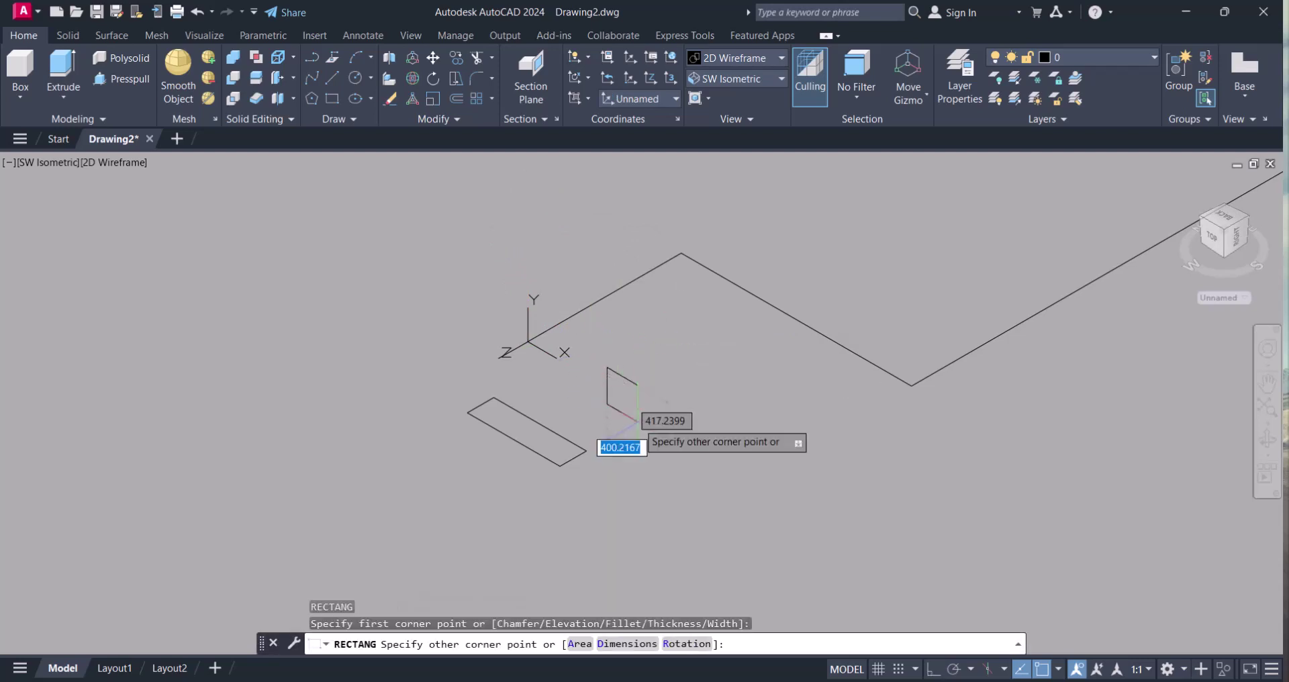
pyautogui.scroll(2, 674, 435)
pyautogui.scroll(2, 665, 429)
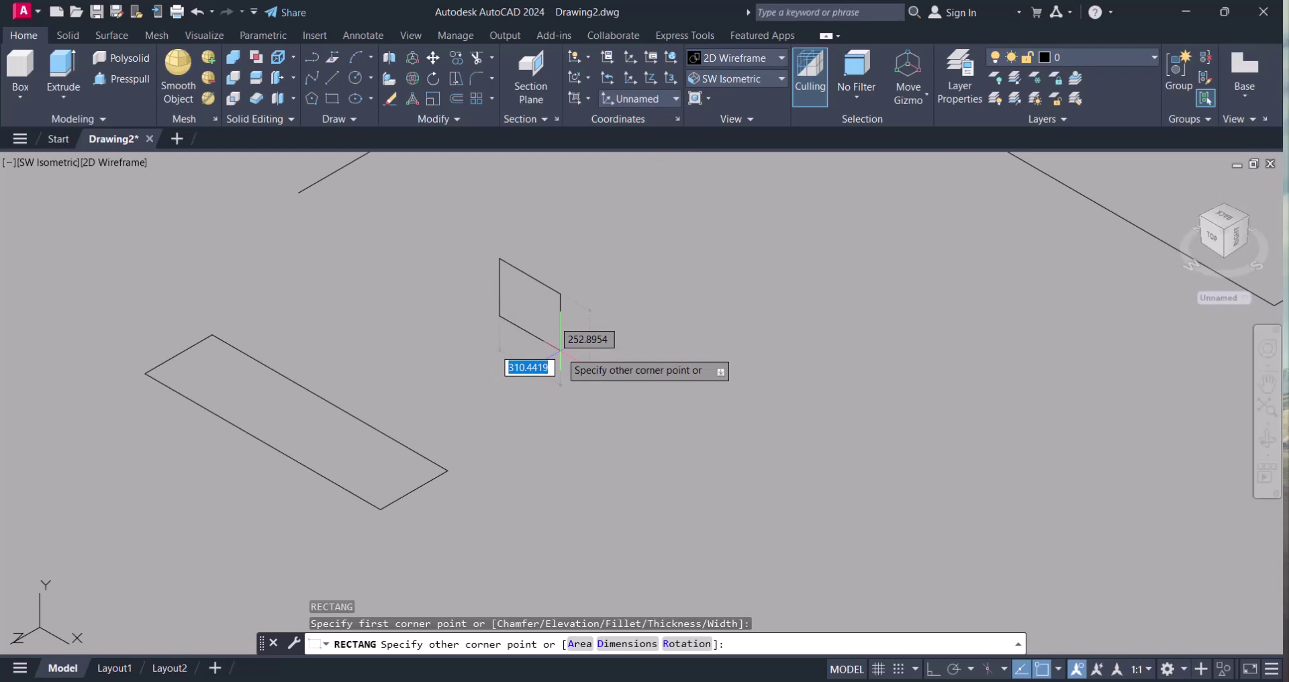
pyautogui.write('400')
pyautogui.press('Return')
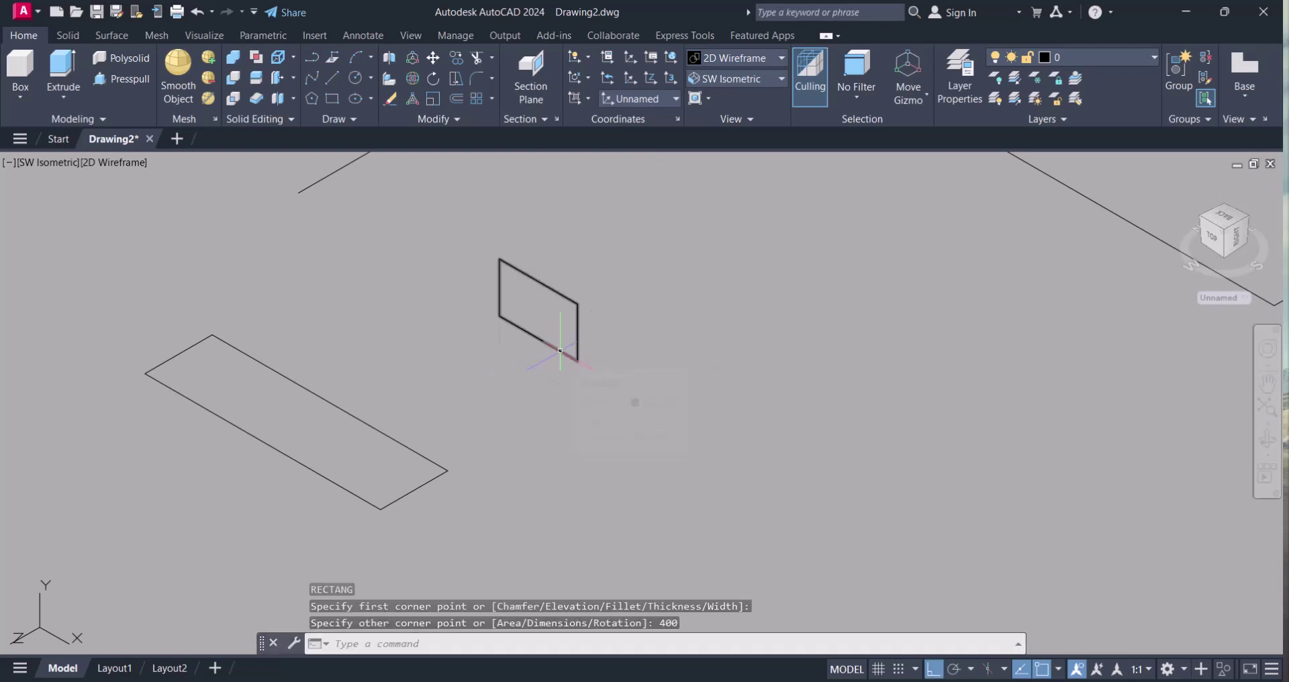
# - Move the polyline about 2100 units in the positive X direction, away from the two rectangles
pyautogui.scroll(-3, 559, 350)
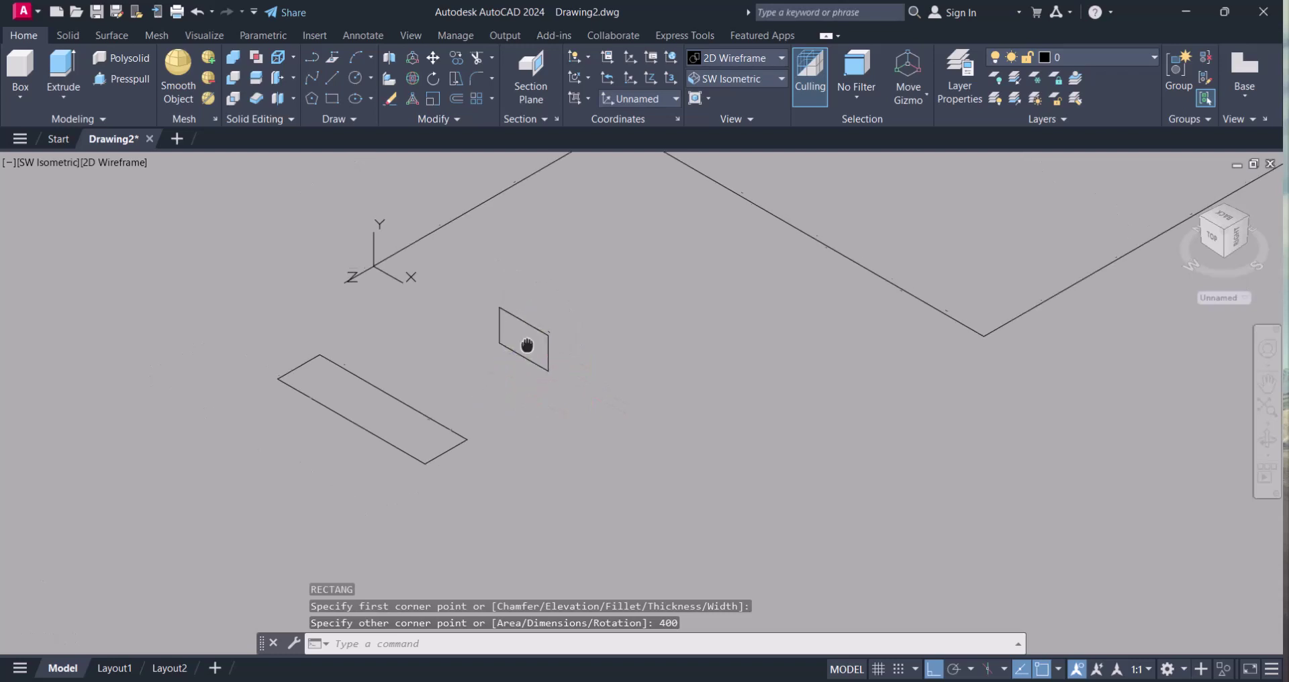
pyautogui.scroll(-4, 519, 348)
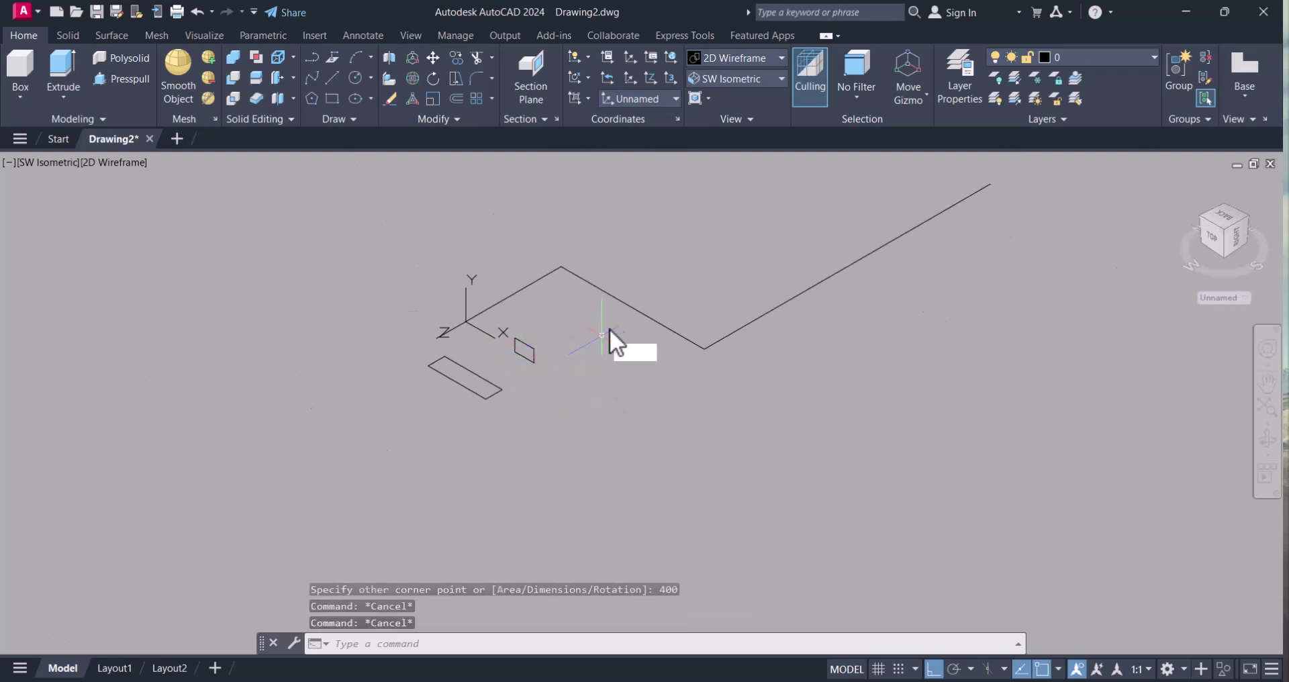
pyautogui.write('m')
pyautogui.press('Return')
pyautogui.click(708, 350)
pyautogui.click(690, 300)
pyautogui.press('Return')
pyautogui.click(711, 298)
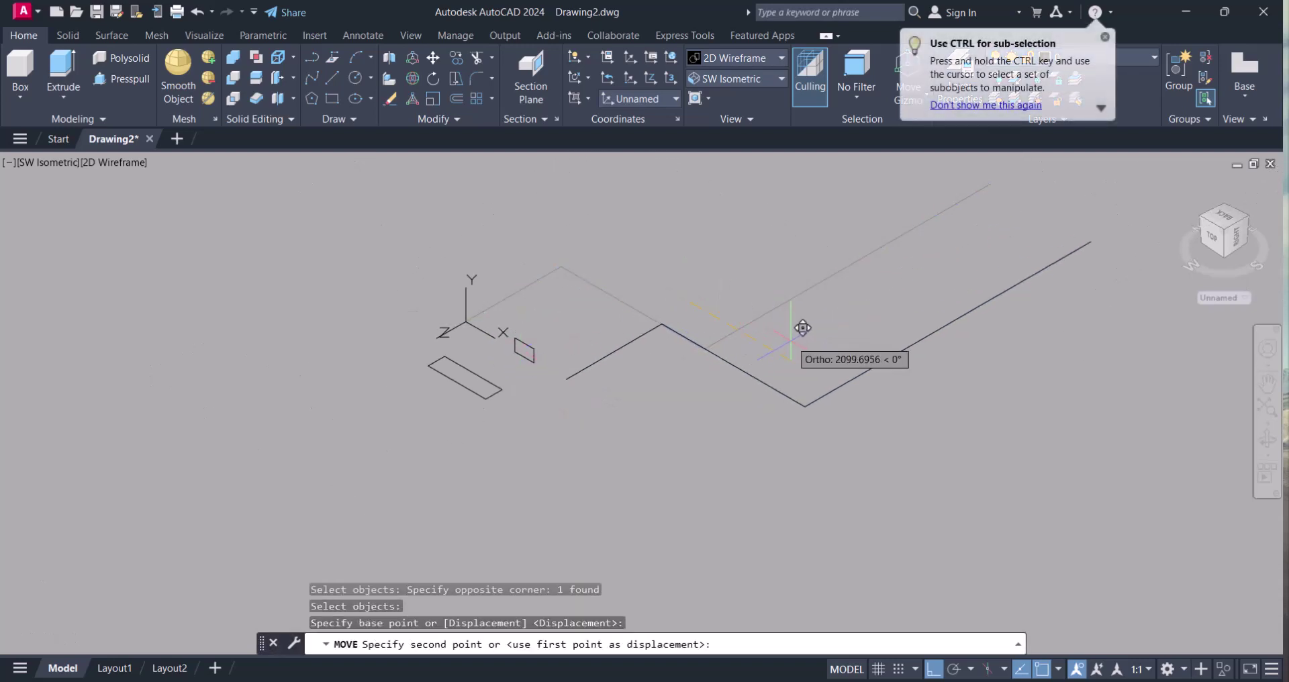
pyautogui.click(812, 357)
pyautogui.press('Escape')
pyautogui.press('Escape')
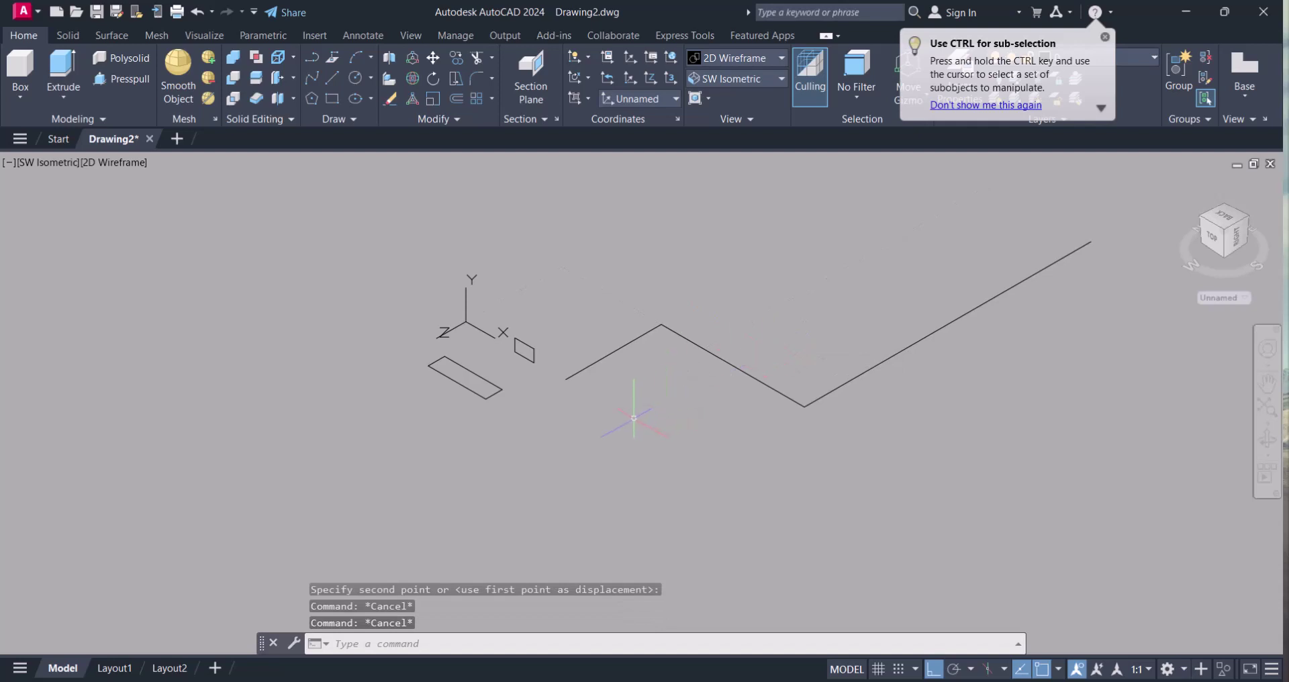
pyautogui.write('e')
pyautogui.press('Return')
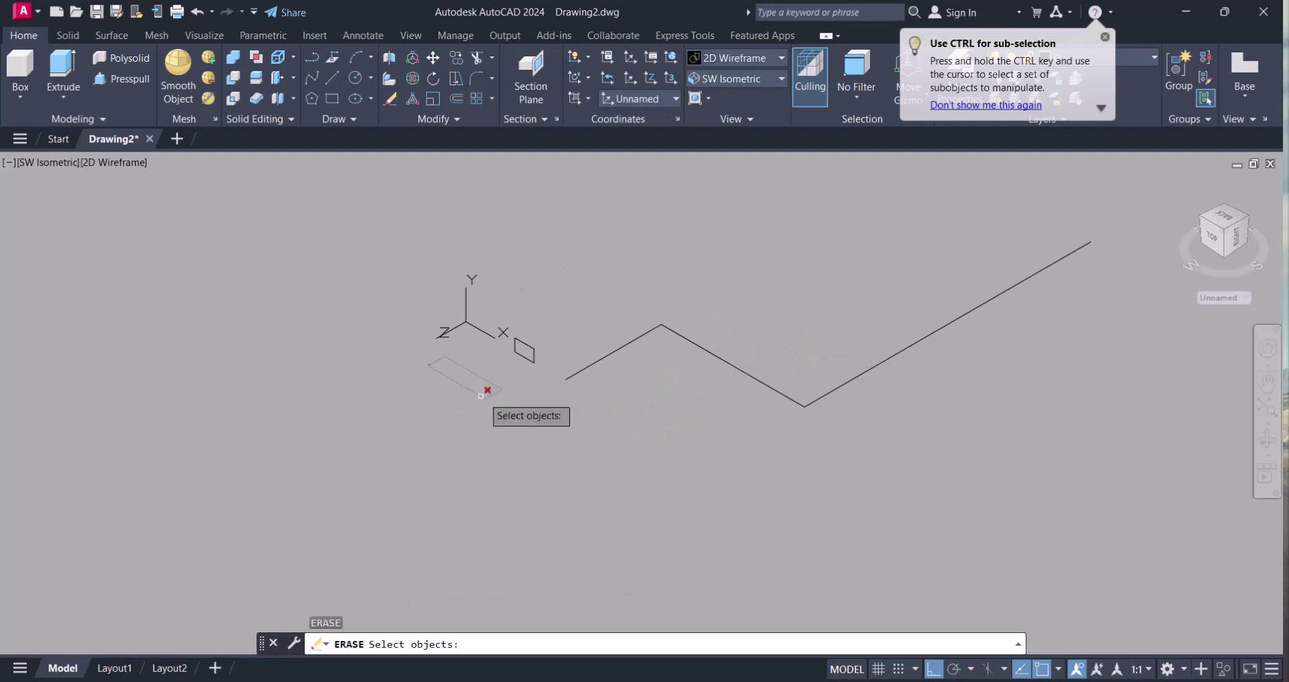
pyautogui.click(484, 395)
pyautogui.click(469, 382)
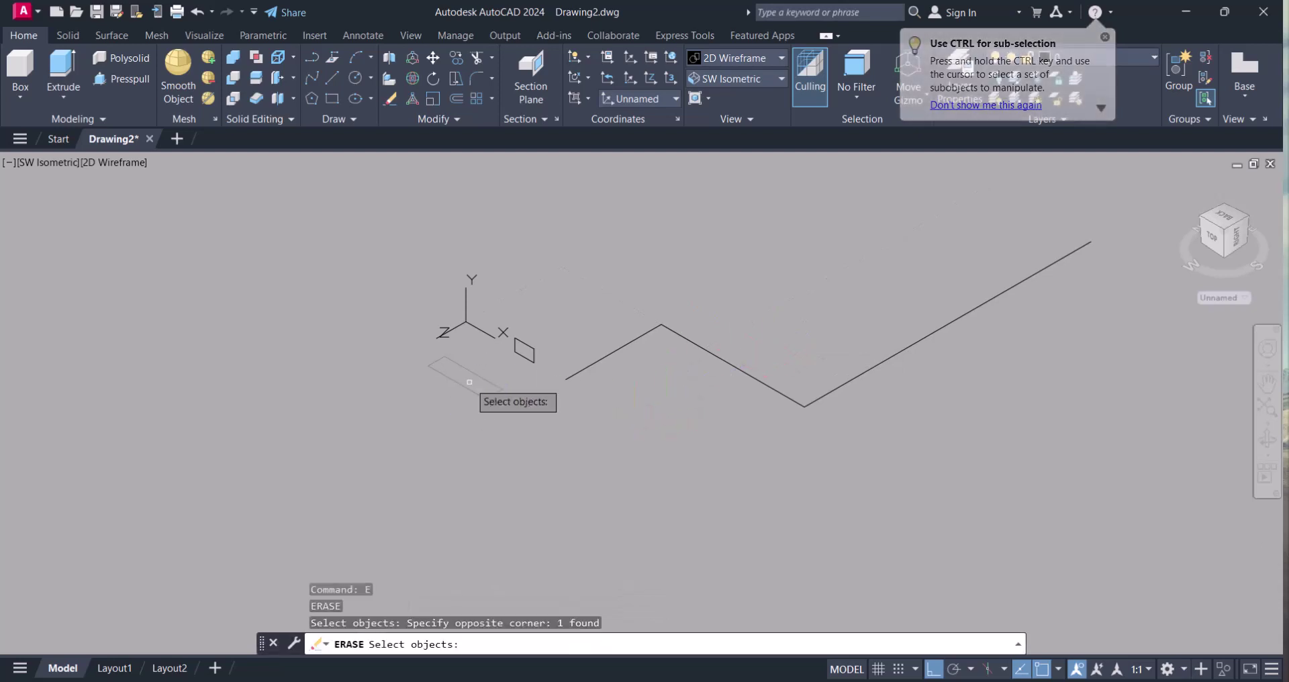
# - Sweep the upright rectangle along the three-segment polyline to form a solid
pyautogui.click(63, 95)
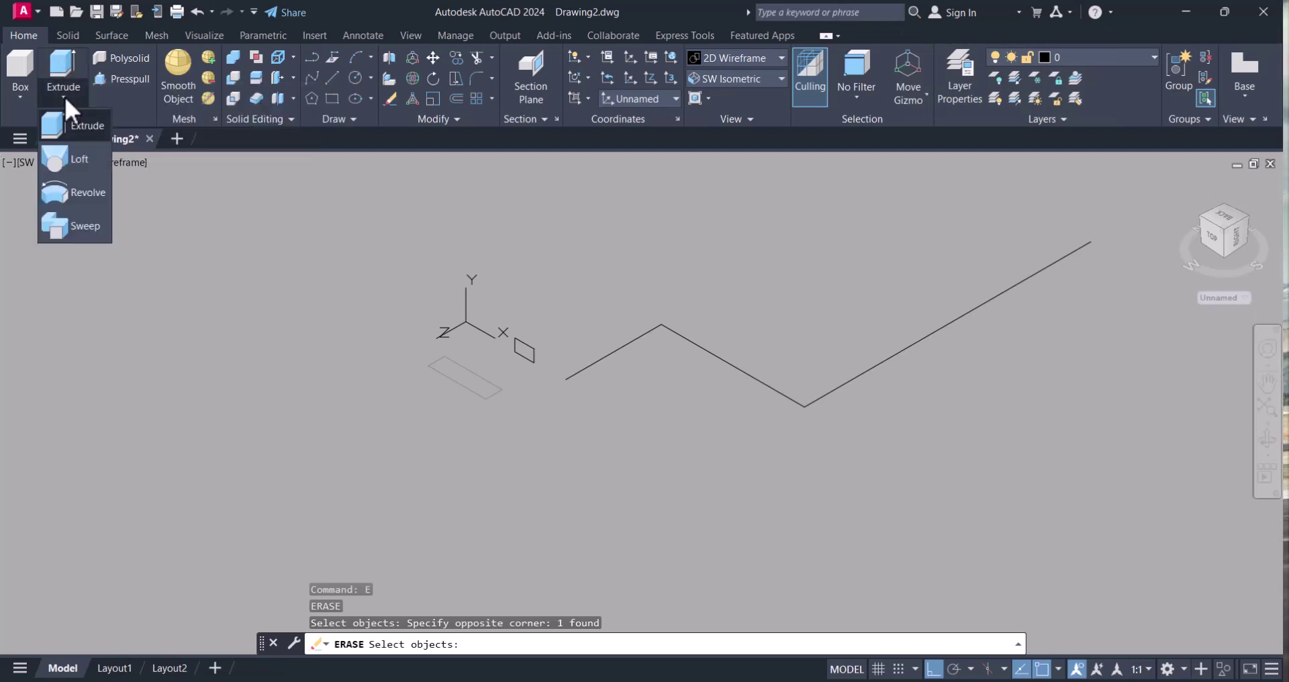
pyautogui.click(69, 229)
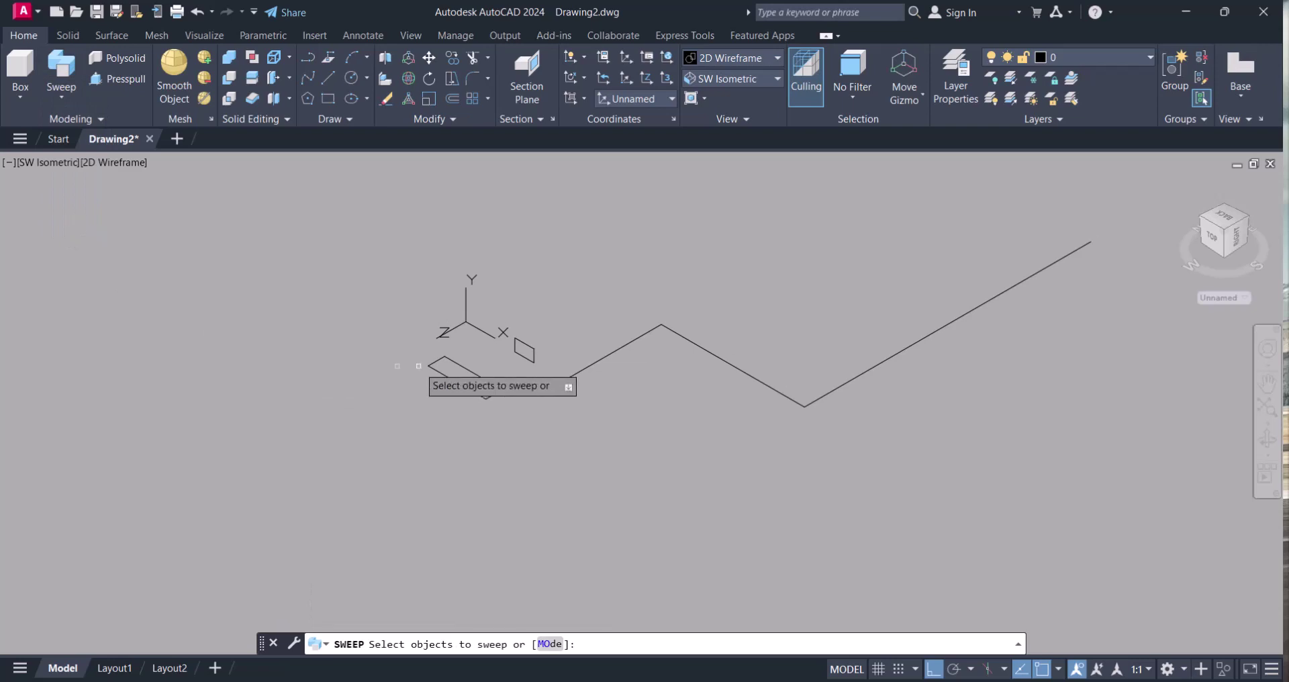
pyautogui.scroll(4, 560, 388)
pyautogui.scroll(2, 561, 388)
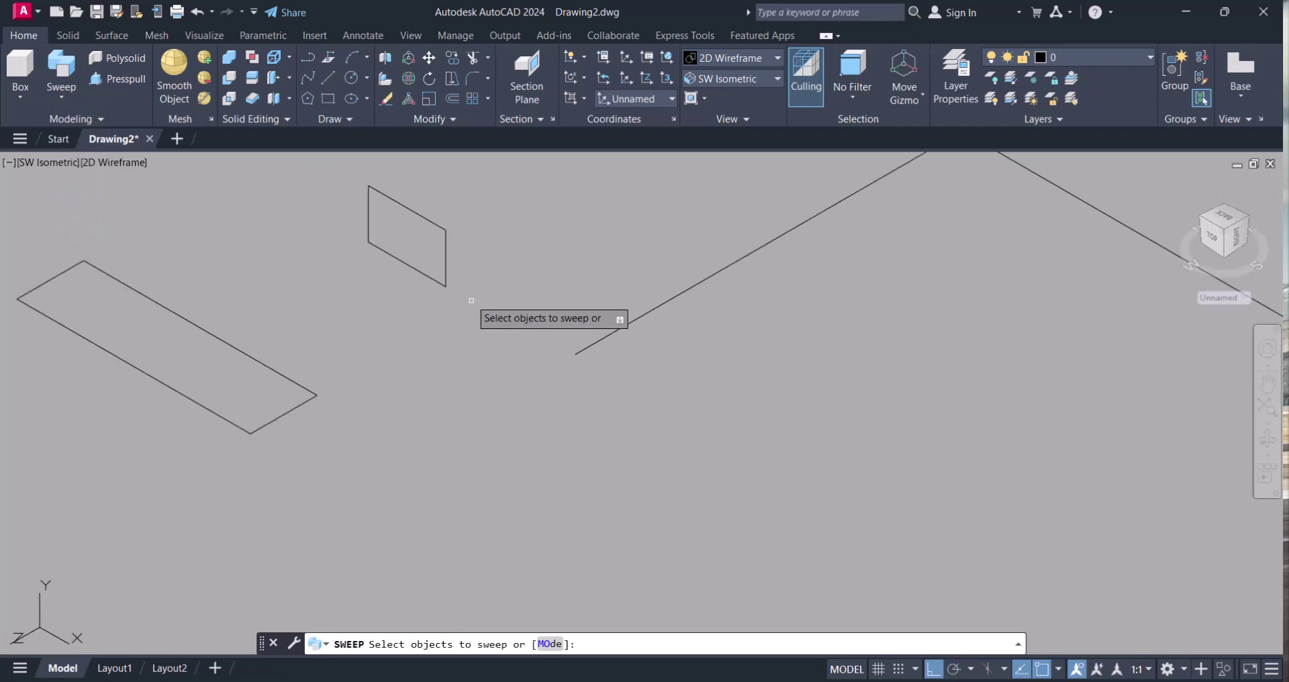
pyautogui.click(446, 258)
pyautogui.rightClick(419, 246)
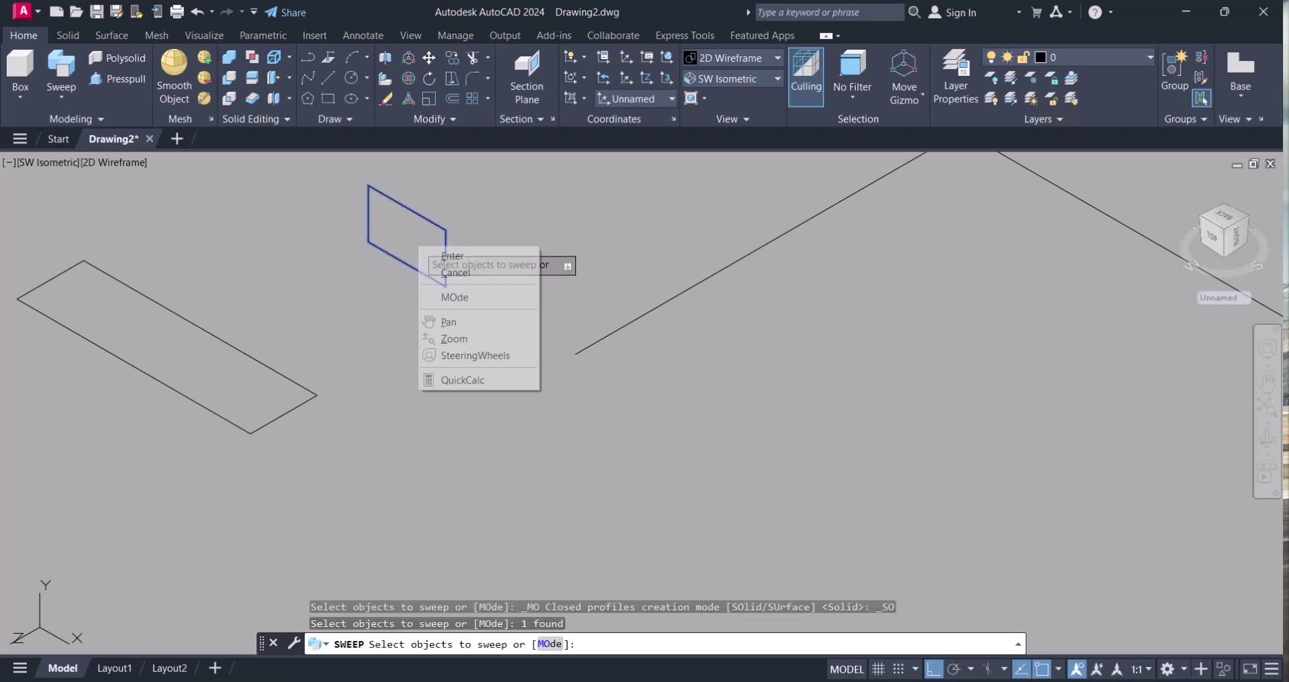
pyautogui.click(459, 258)
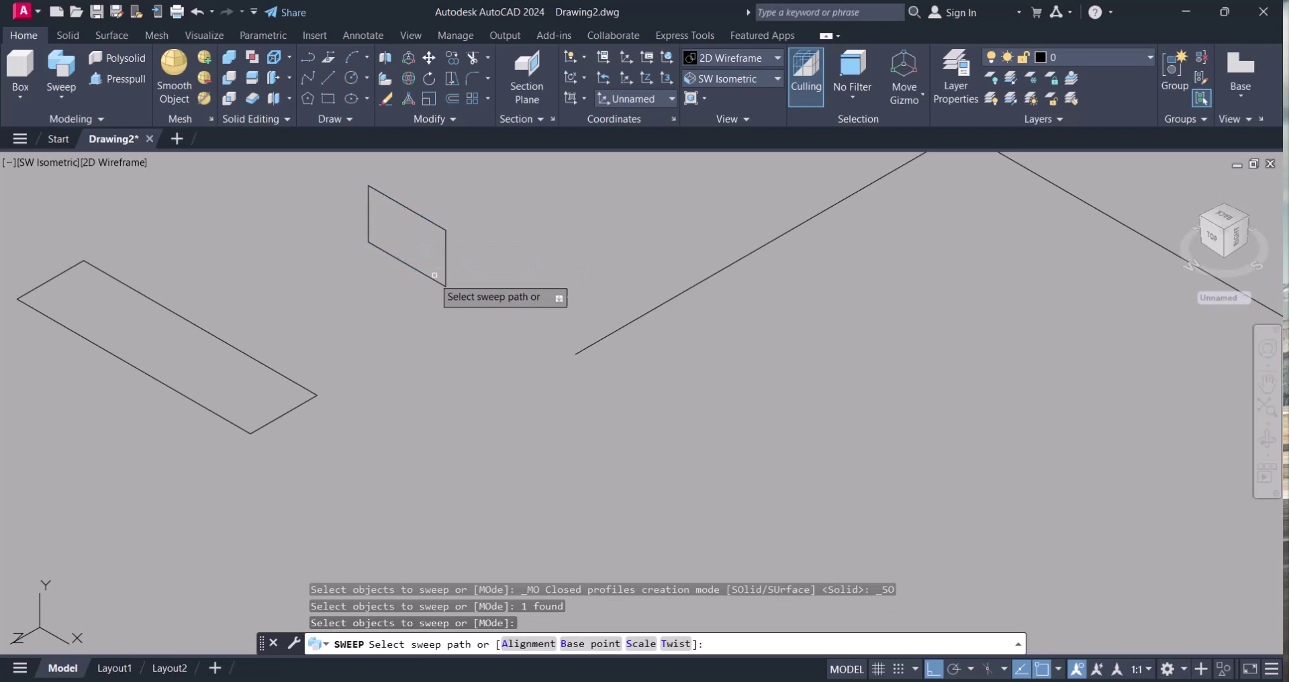
pyautogui.scroll(-2, 642, 323)
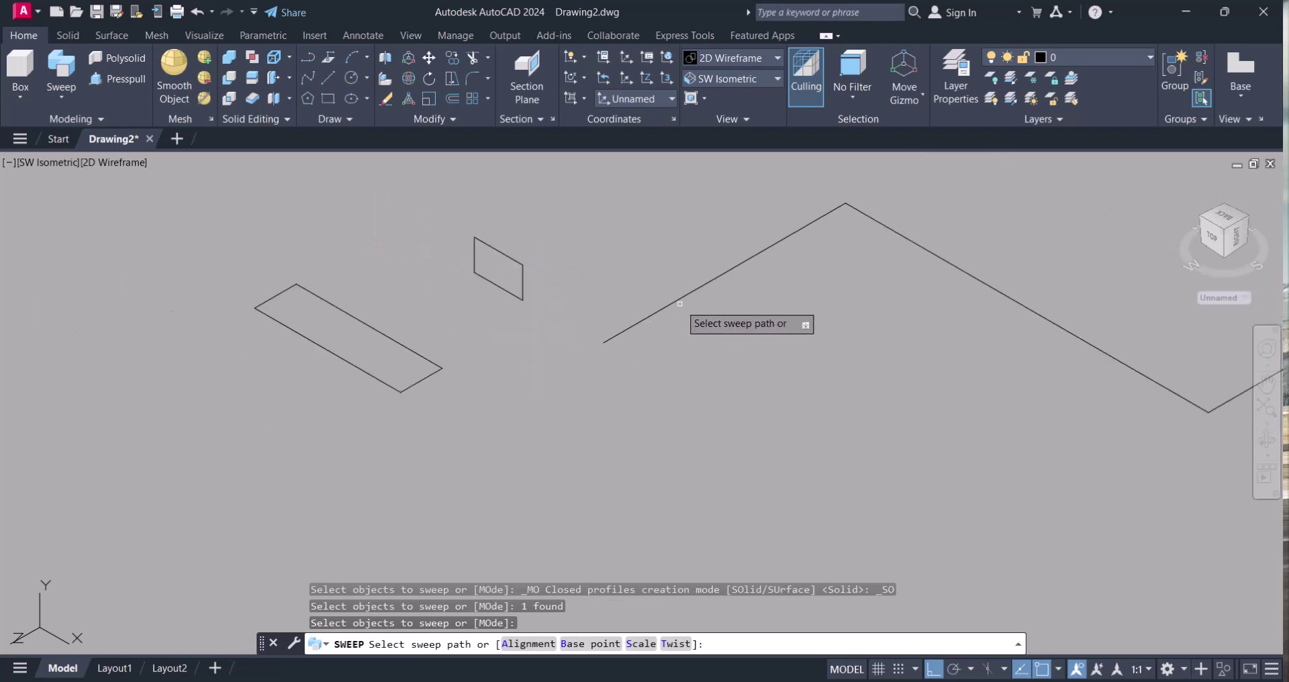
pyautogui.click(680, 303)
pyautogui.scroll(-2, 694, 341)
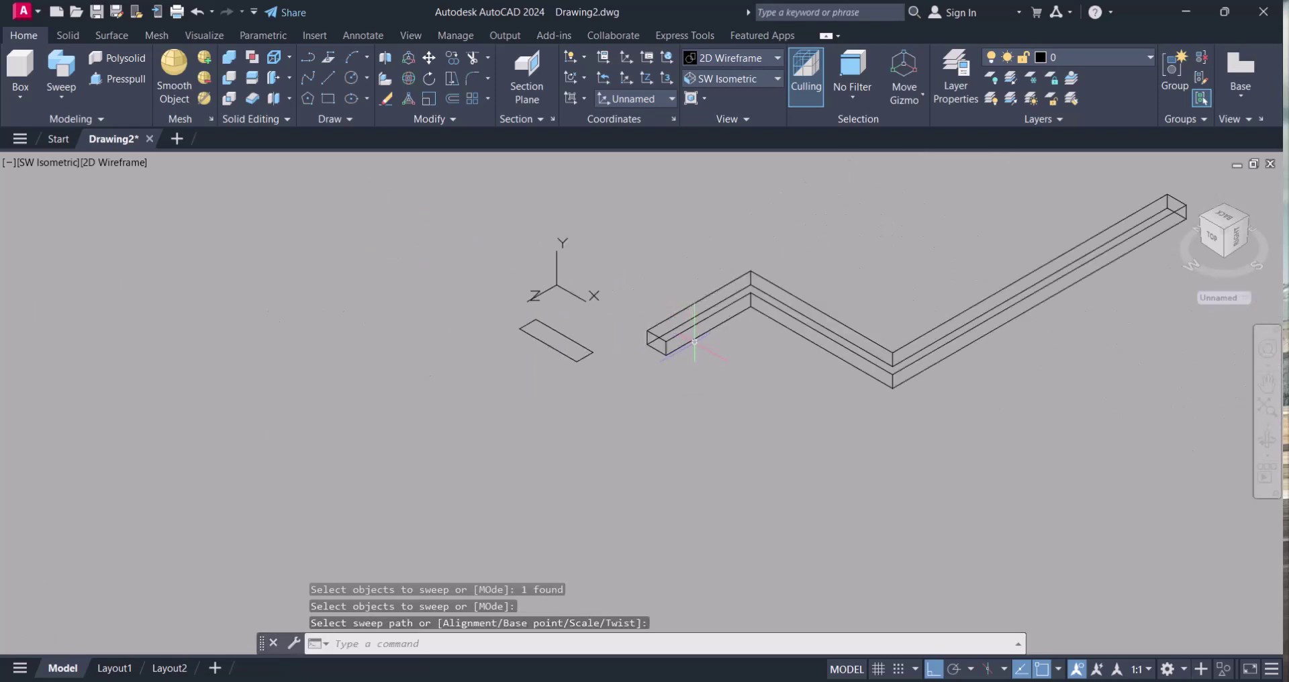
pyautogui.moveTo(695, 341); pyautogui.dragTo(584, 355, button='middle')
pyautogui.press('Escape')
pyautogui.press('Escape')
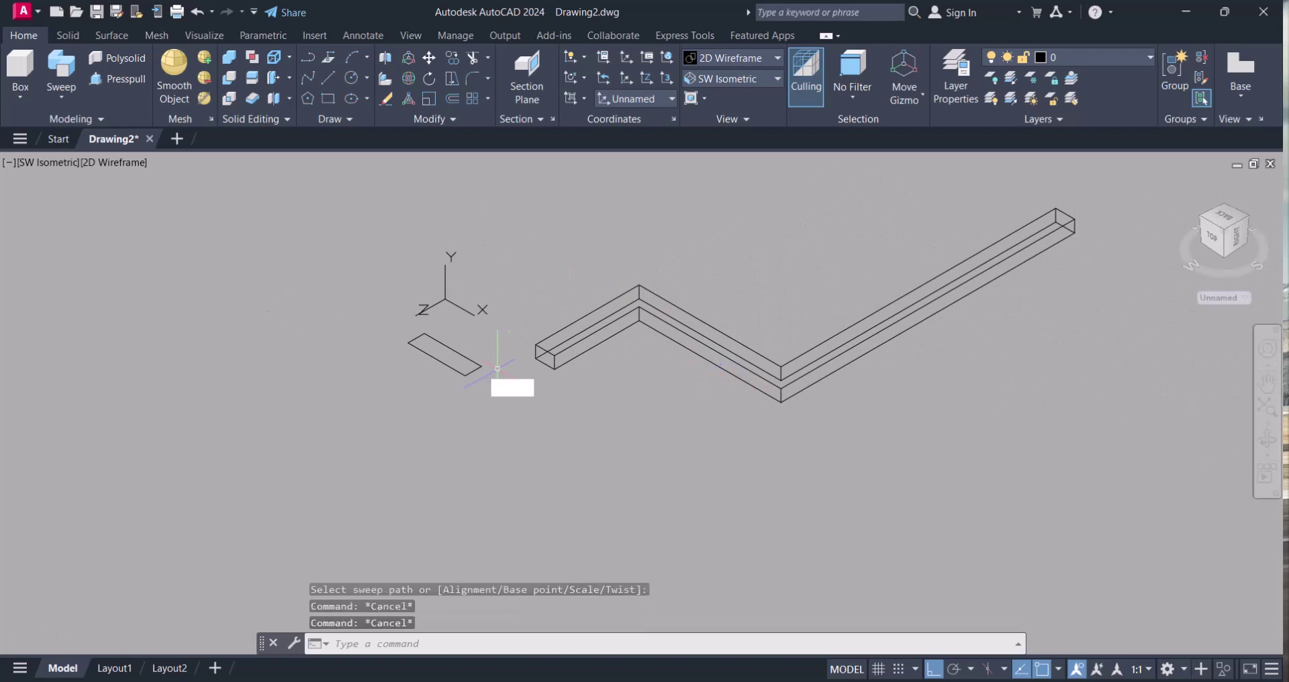
# - Erase the flat rectangle beside the start of the swept solid
pyautogui.write('e')
pyautogui.press('Return')
pyautogui.moveTo(507, 393); pyautogui.dragTo(393, 309)
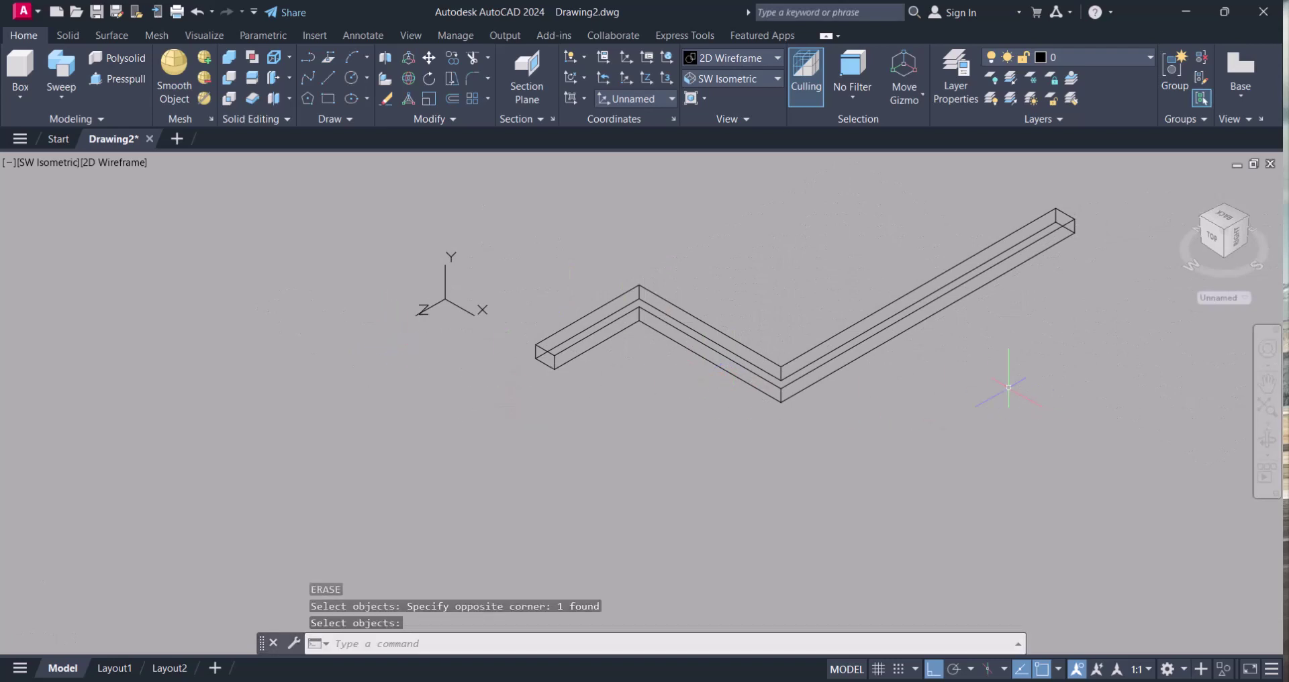
# - Try the Realistic, Shades of Gray and Conceptual visual styles on the swept solid
pyautogui.scroll(2, 932, 310)
pyautogui.scroll(-2, 949, 302)
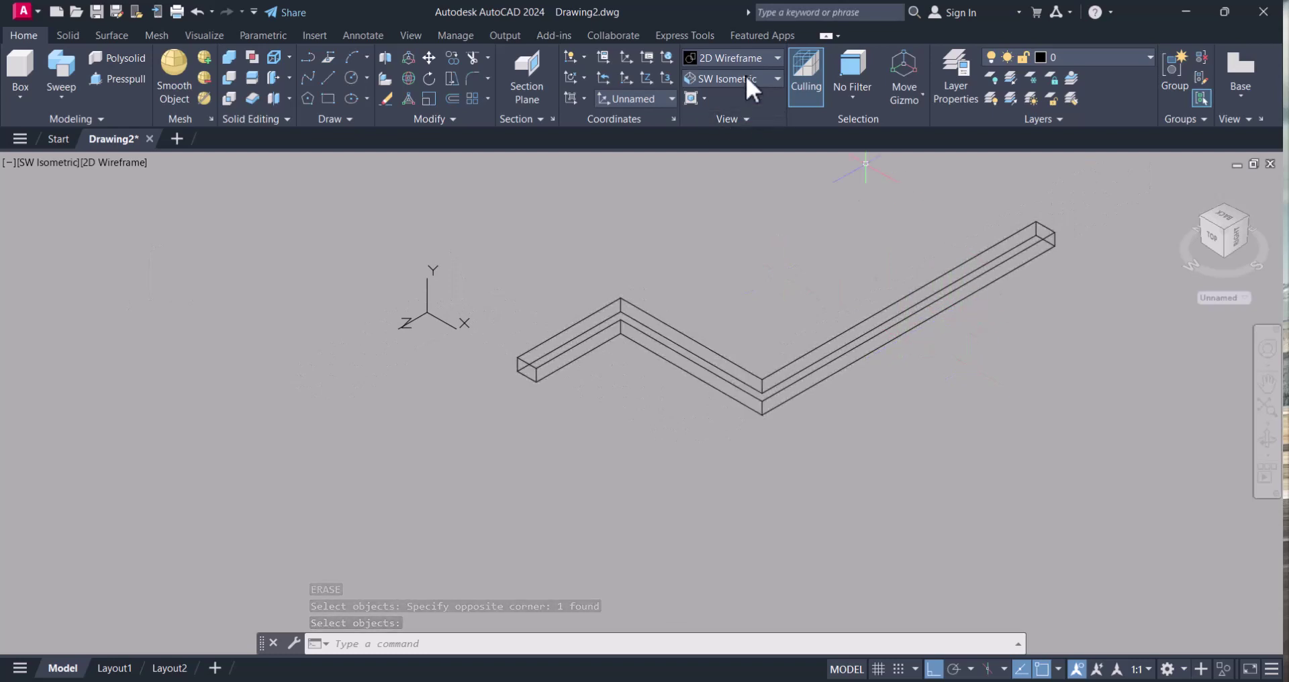
pyautogui.click(729, 59)
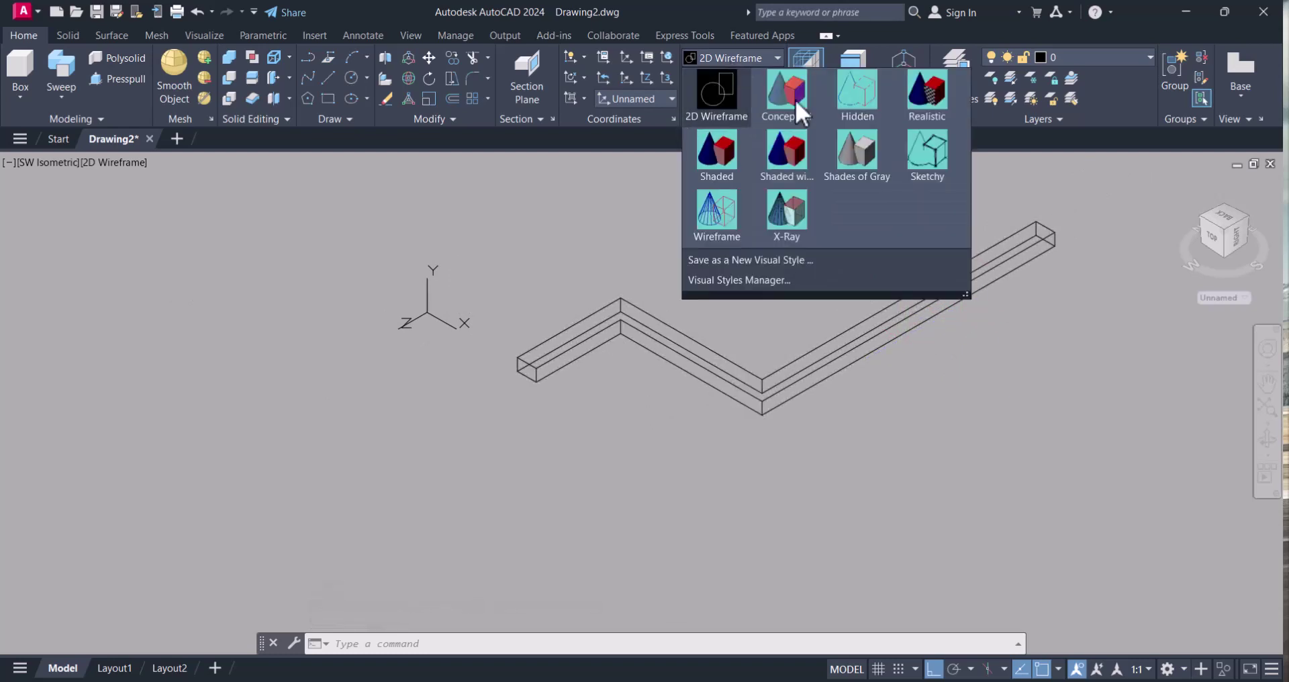
pyautogui.click(933, 100)
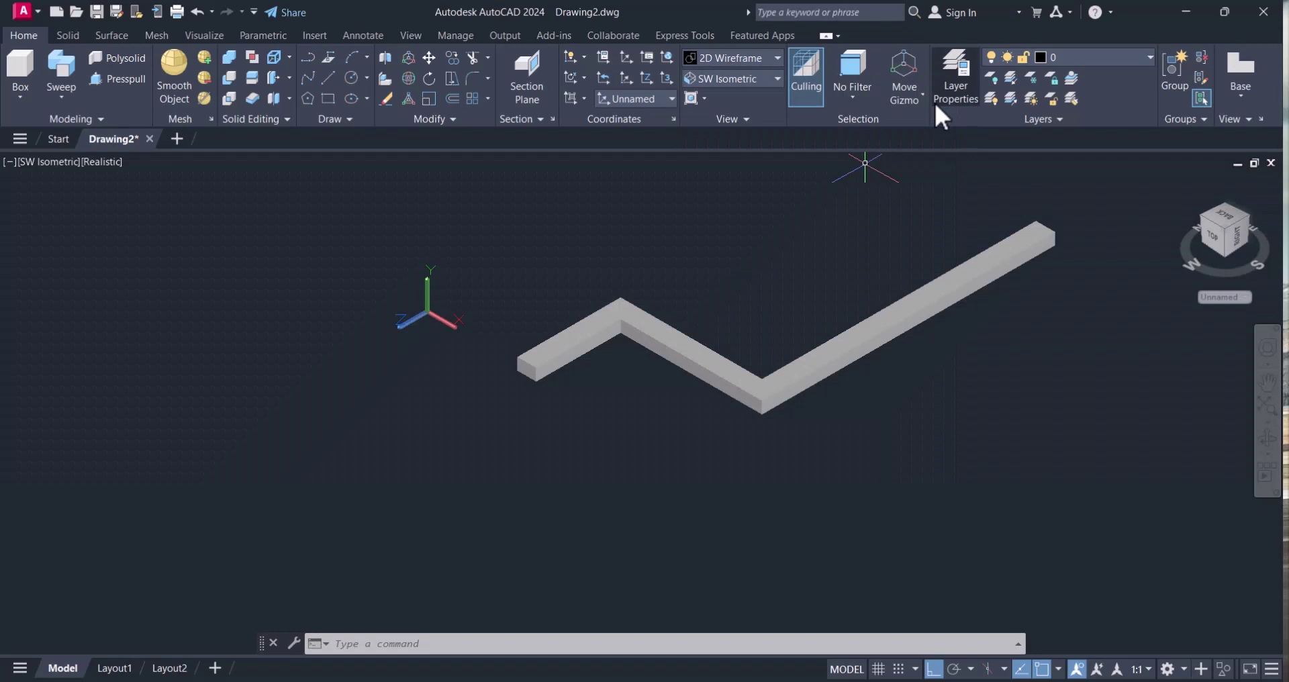
pyautogui.click(730, 59)
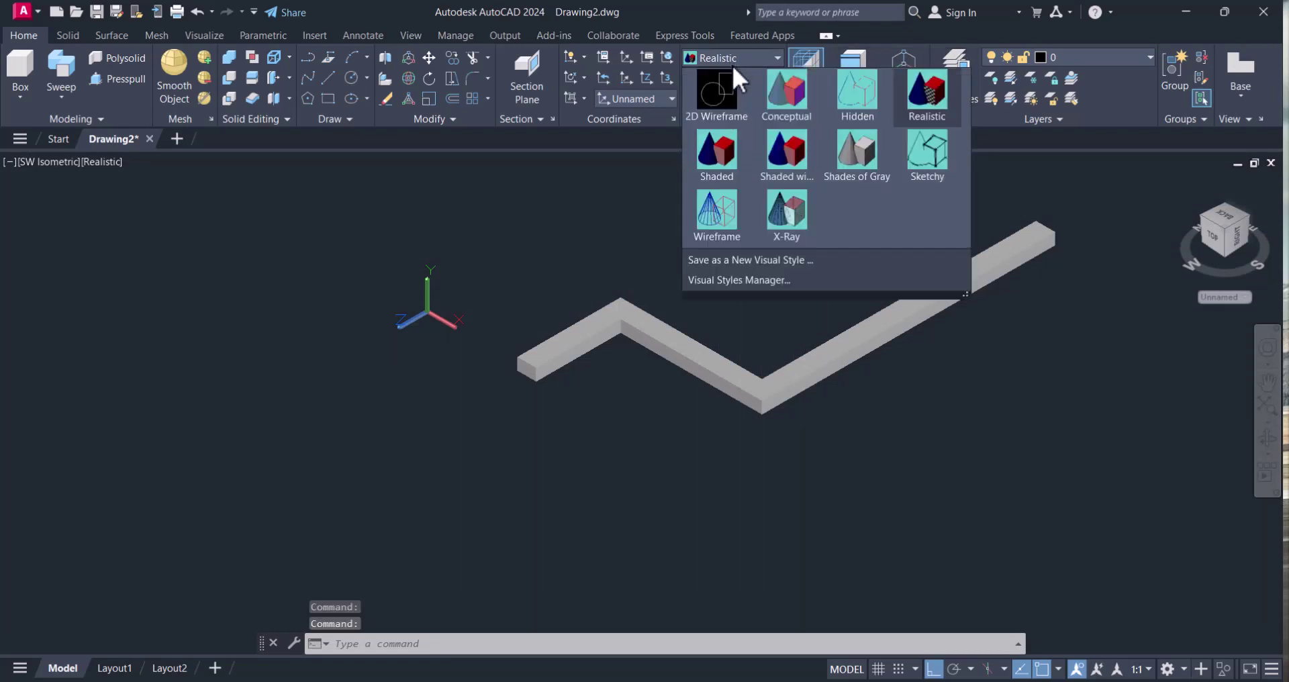
pyautogui.click(856, 151)
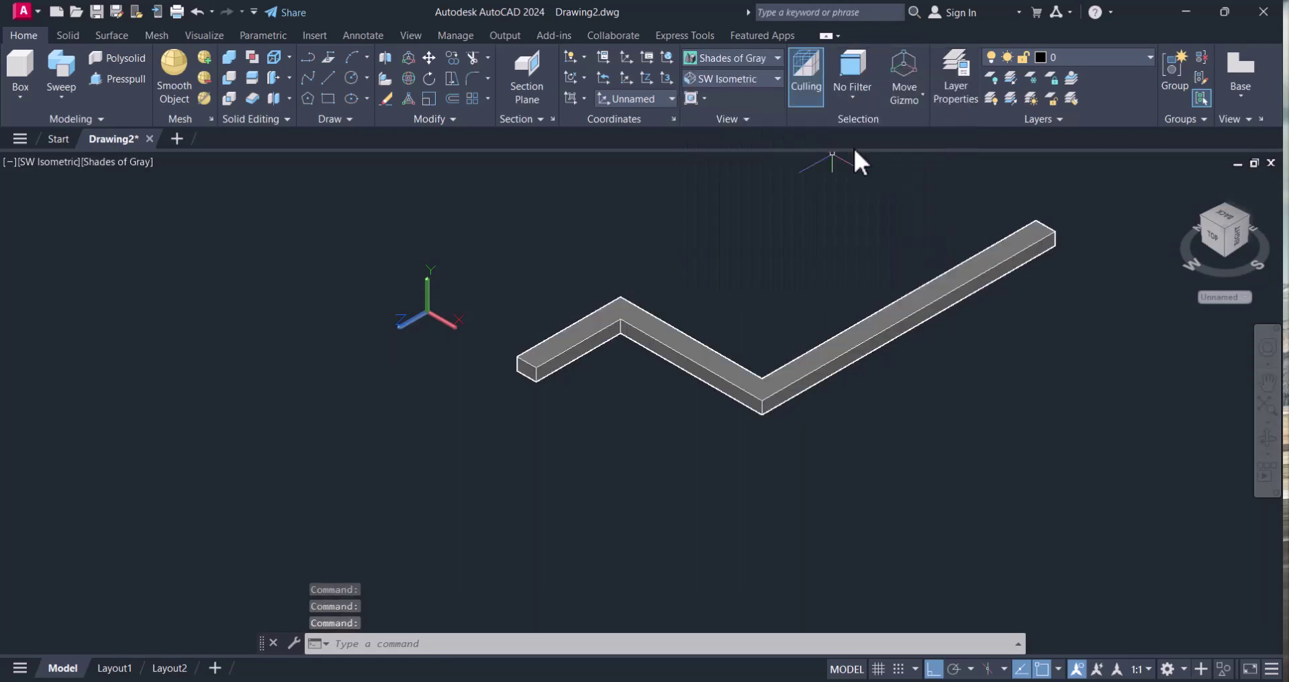
pyautogui.click(725, 60)
pyautogui.click(799, 94)
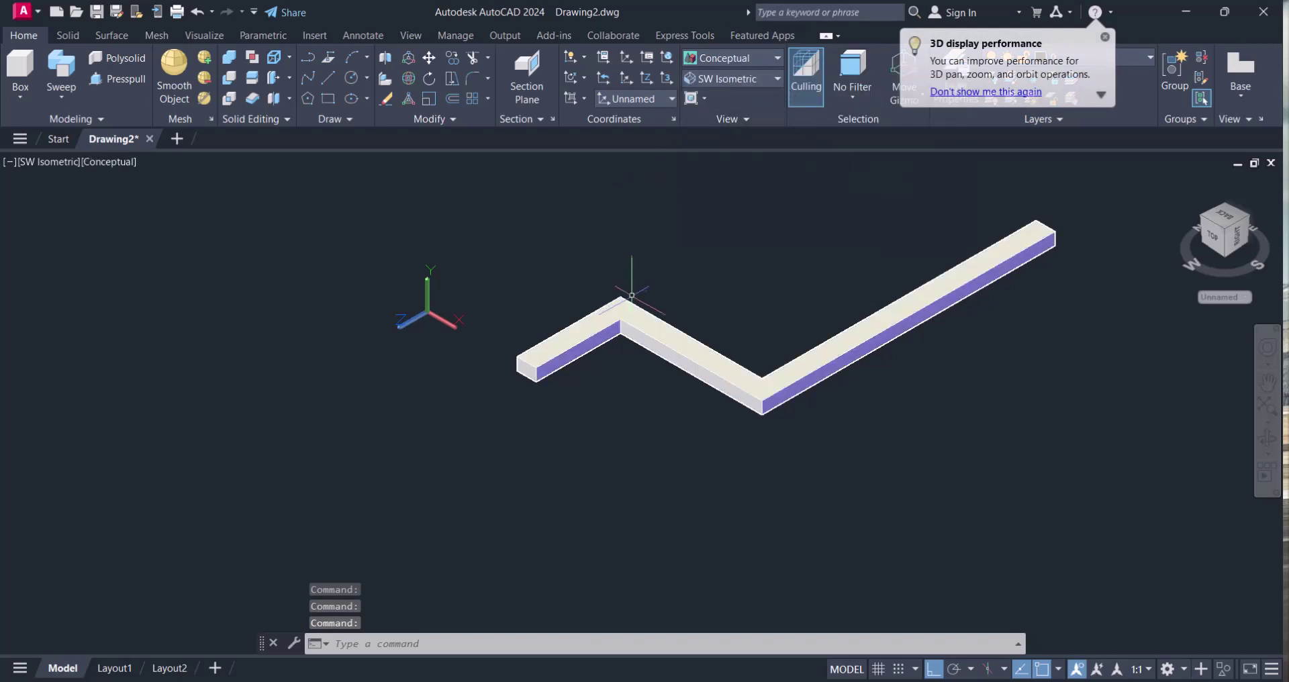
# - Apply the Shaded visual style and inspect the swept solid up close
pyautogui.click(743, 59)
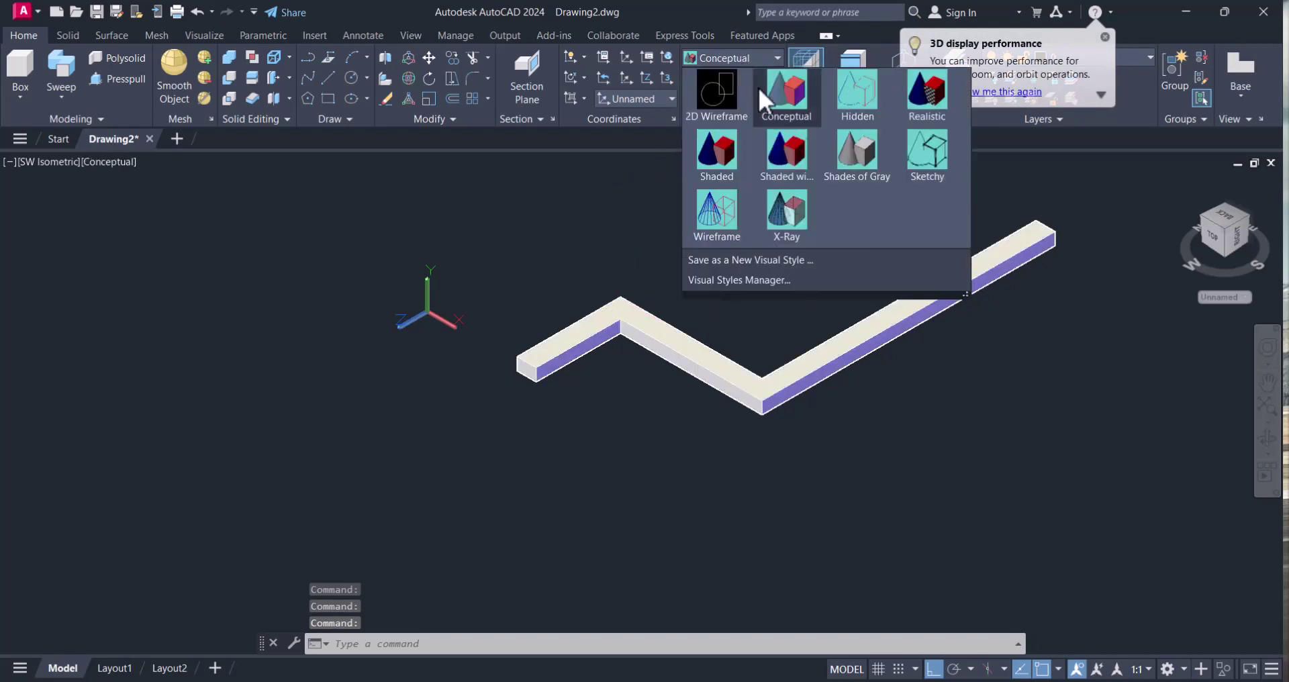
pyautogui.click(716, 183)
pyautogui.scroll(3, 669, 274)
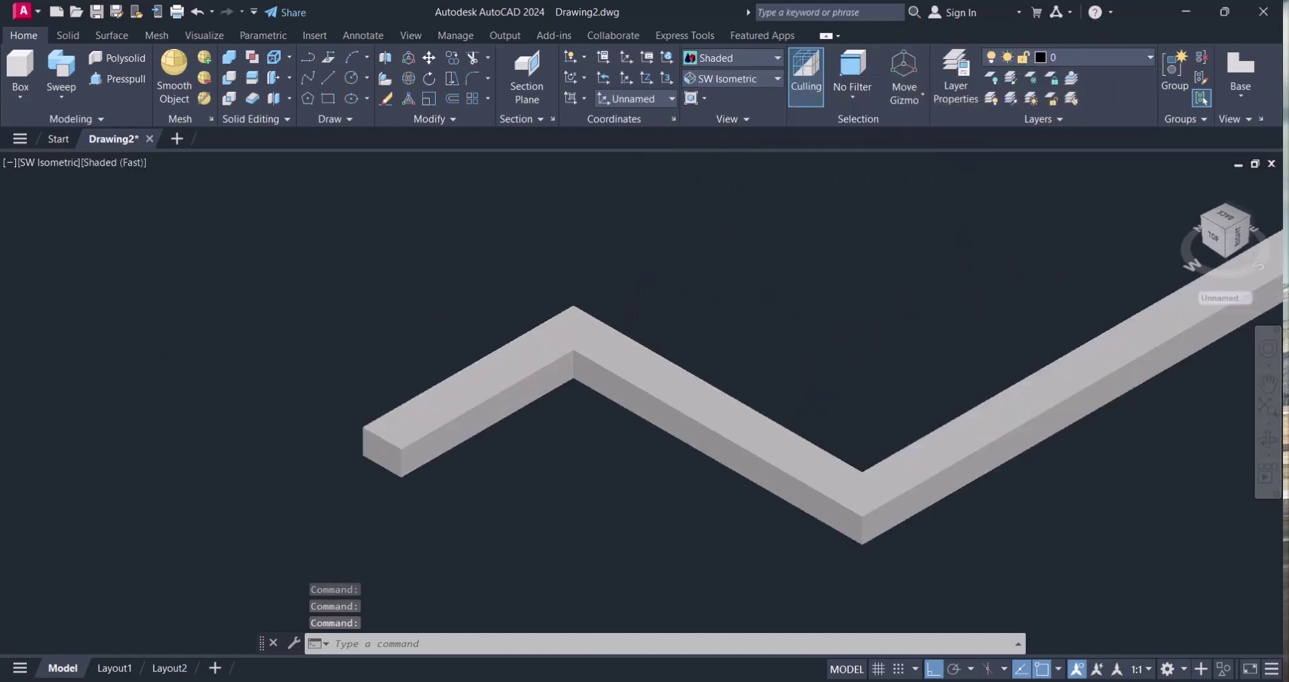
pyautogui.scroll(-2, 668, 286)
pyautogui.moveTo(739, 333); pyautogui.dragTo(611, 365, button='middle')
pyautogui.scroll(2, 625, 369)
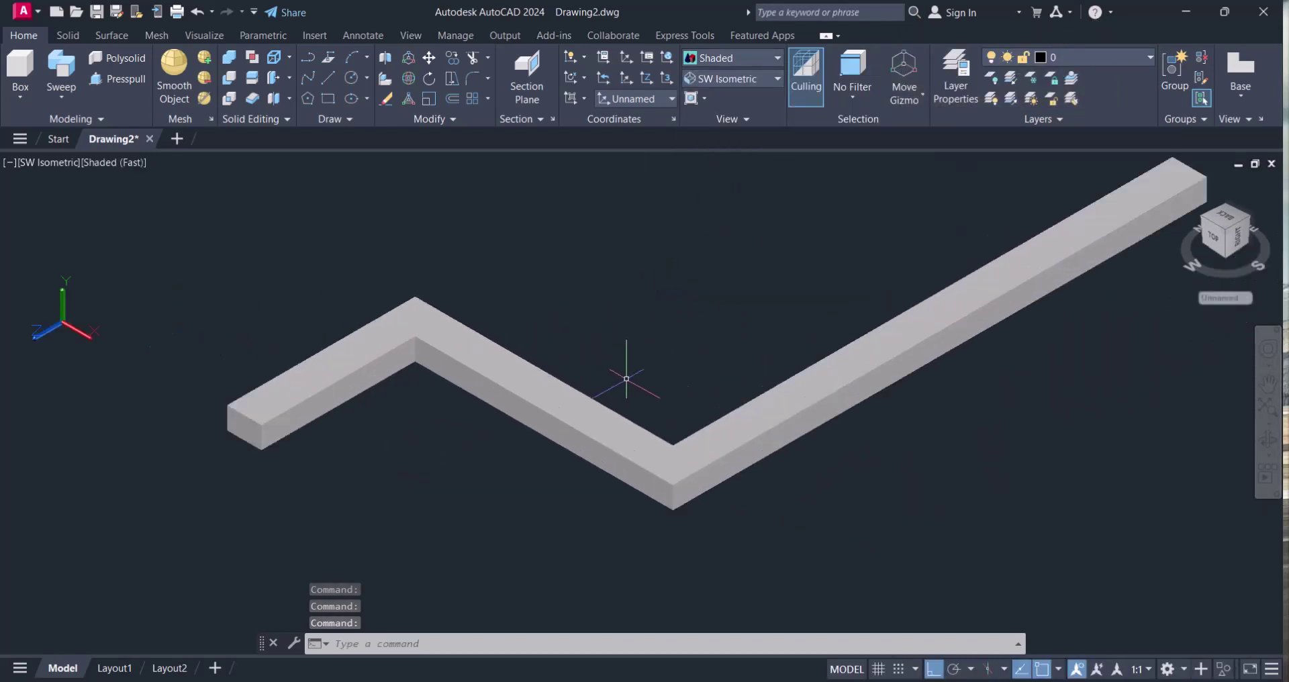
# - Orbit around the swept solid to examine its shaded faces from different angles
pyautogui.write('ORBIT')
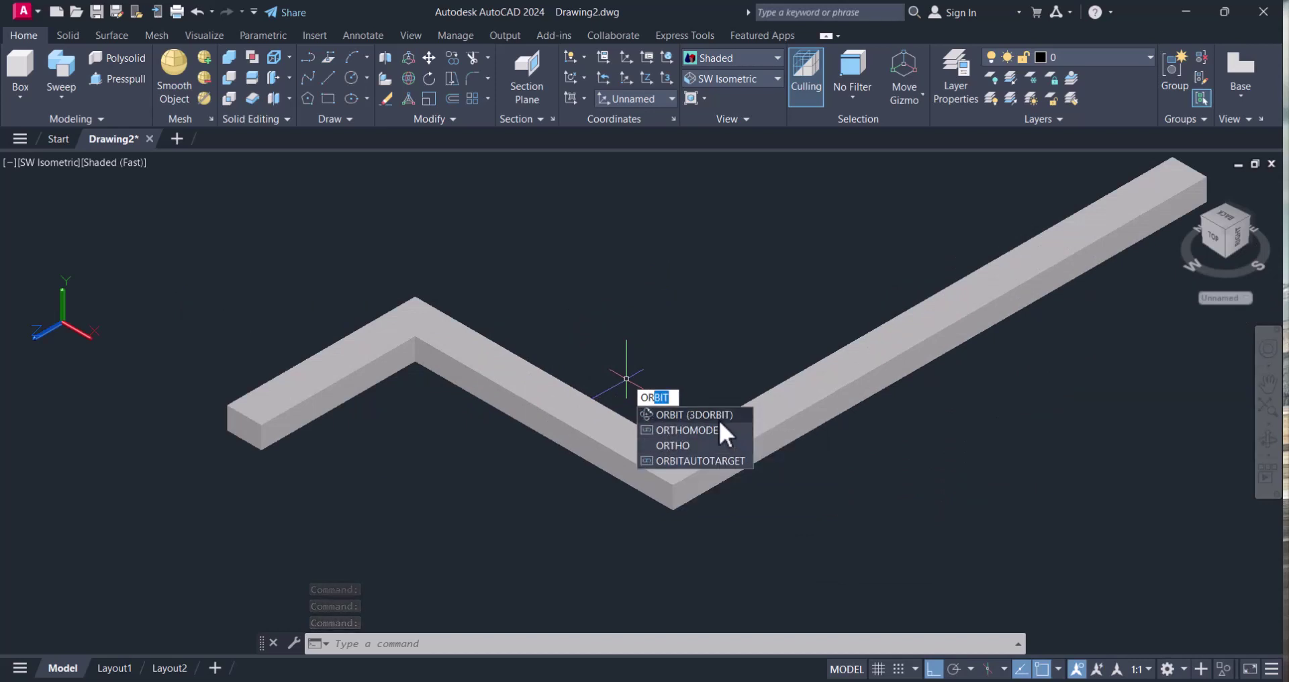
pyautogui.click(715, 415)
pyautogui.moveTo(717, 417); pyautogui.dragTo(682, 394)
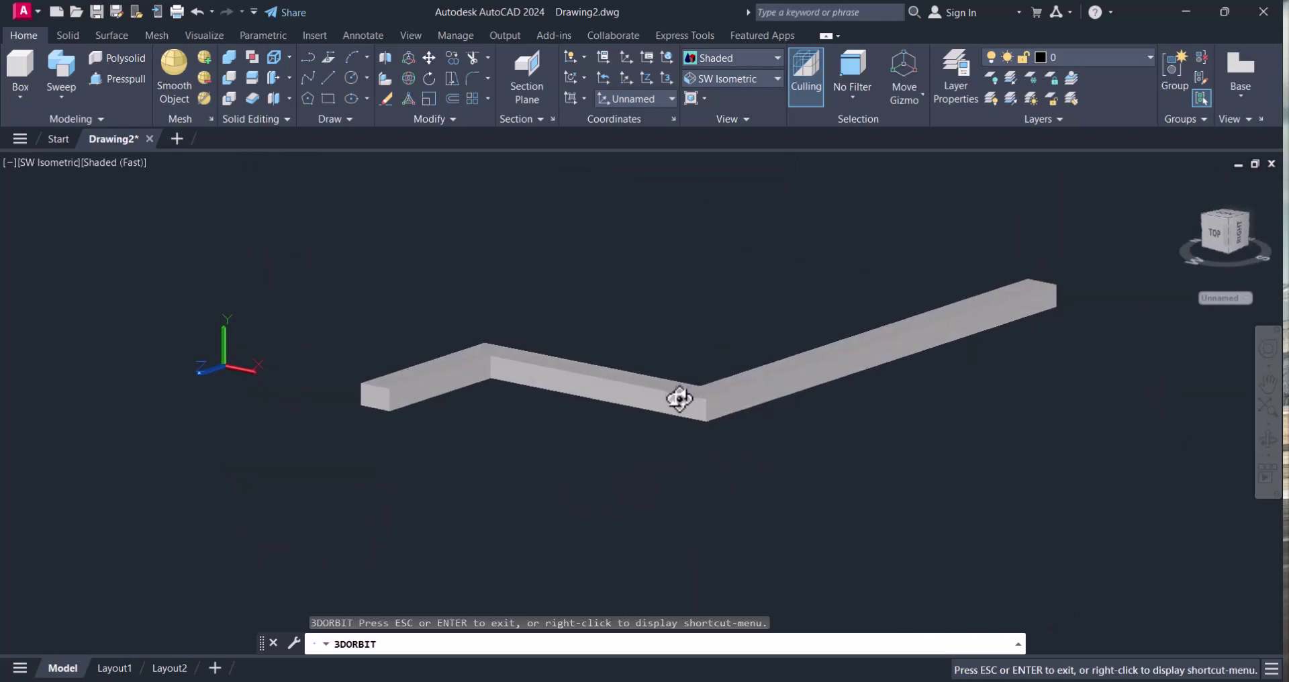
pyautogui.moveTo(670, 402); pyautogui.dragTo(639, 475)
pyautogui.press('Escape')
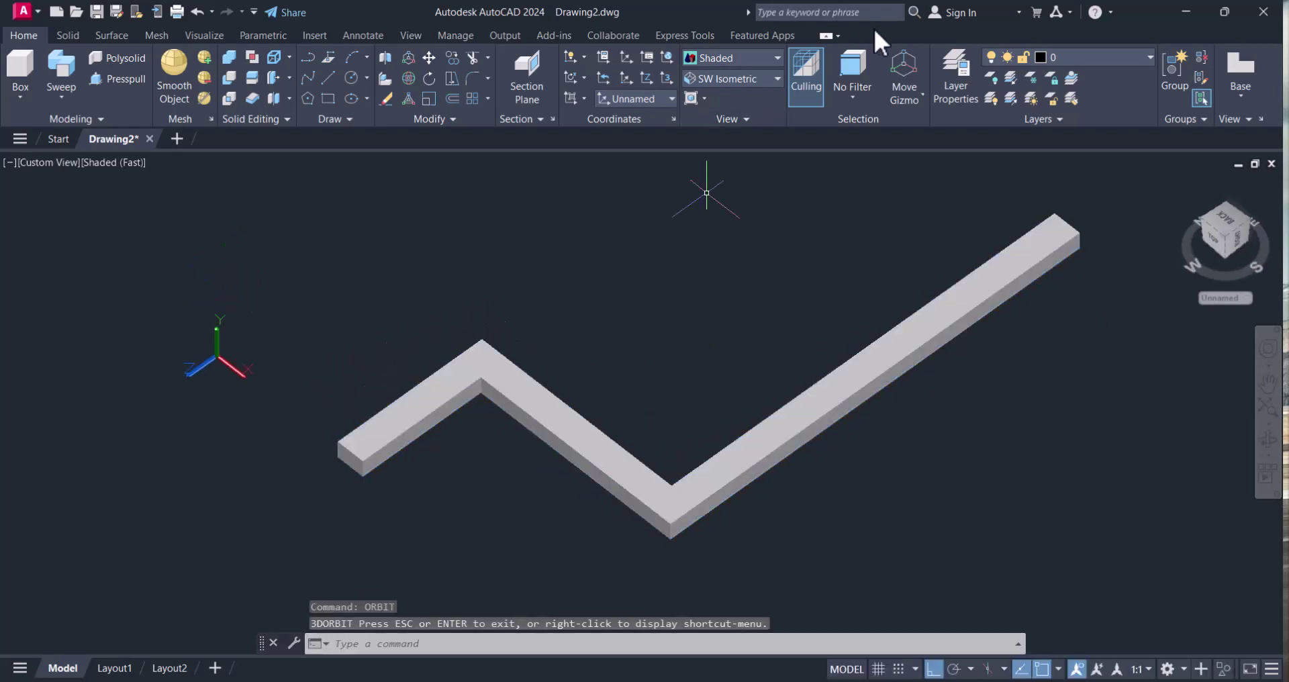
# - Switch to the 2D Wireframe visual style and restore the SW Isometric view, leaving free space around the swept solid
pyautogui.click(719, 59)
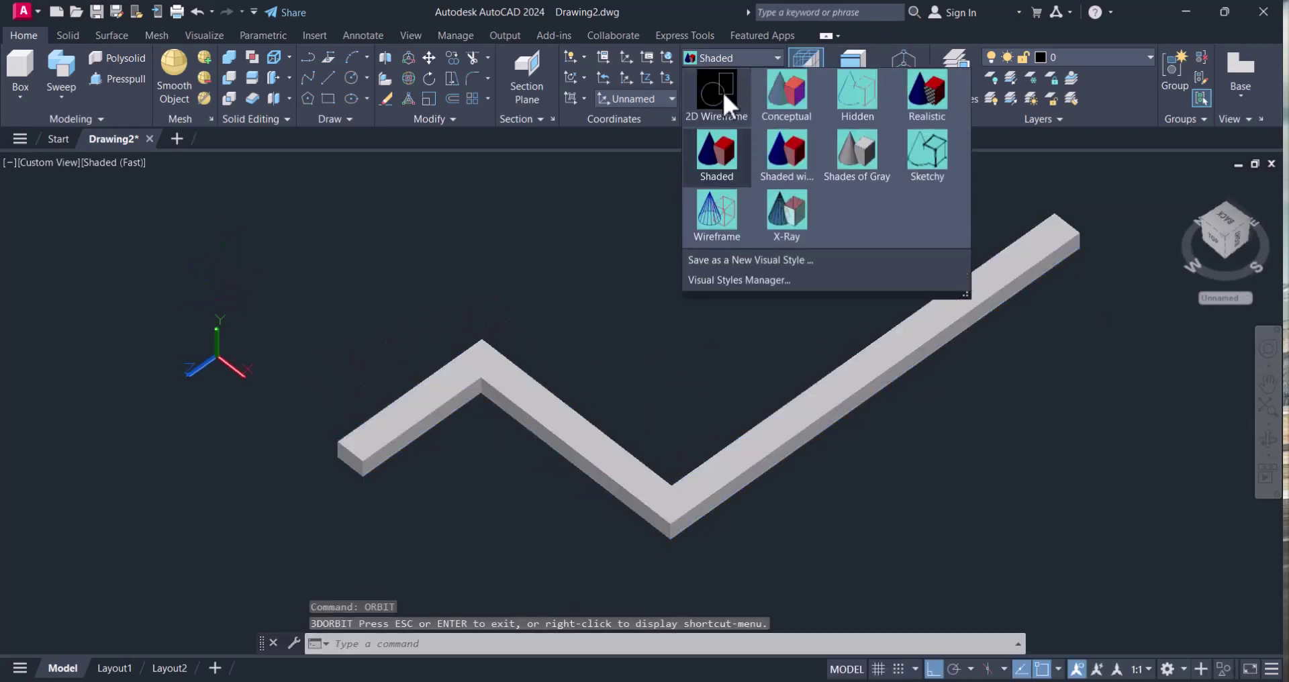
pyautogui.click(710, 87)
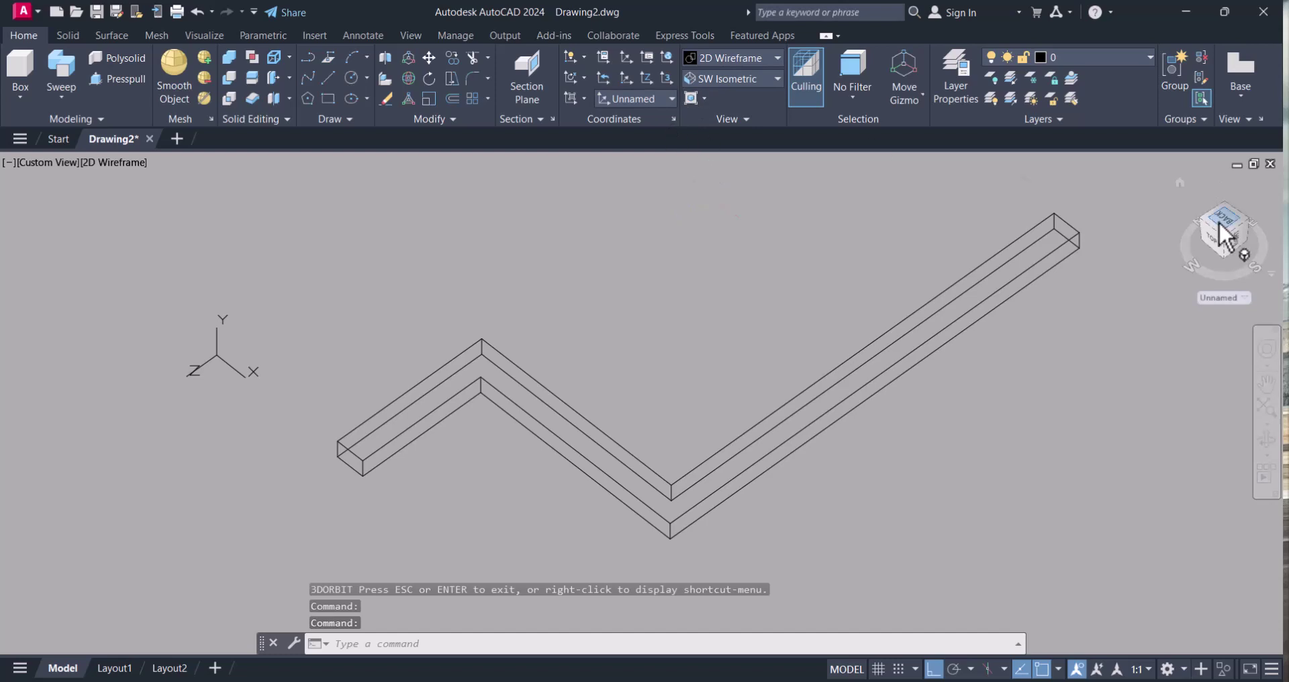
pyautogui.click(751, 79)
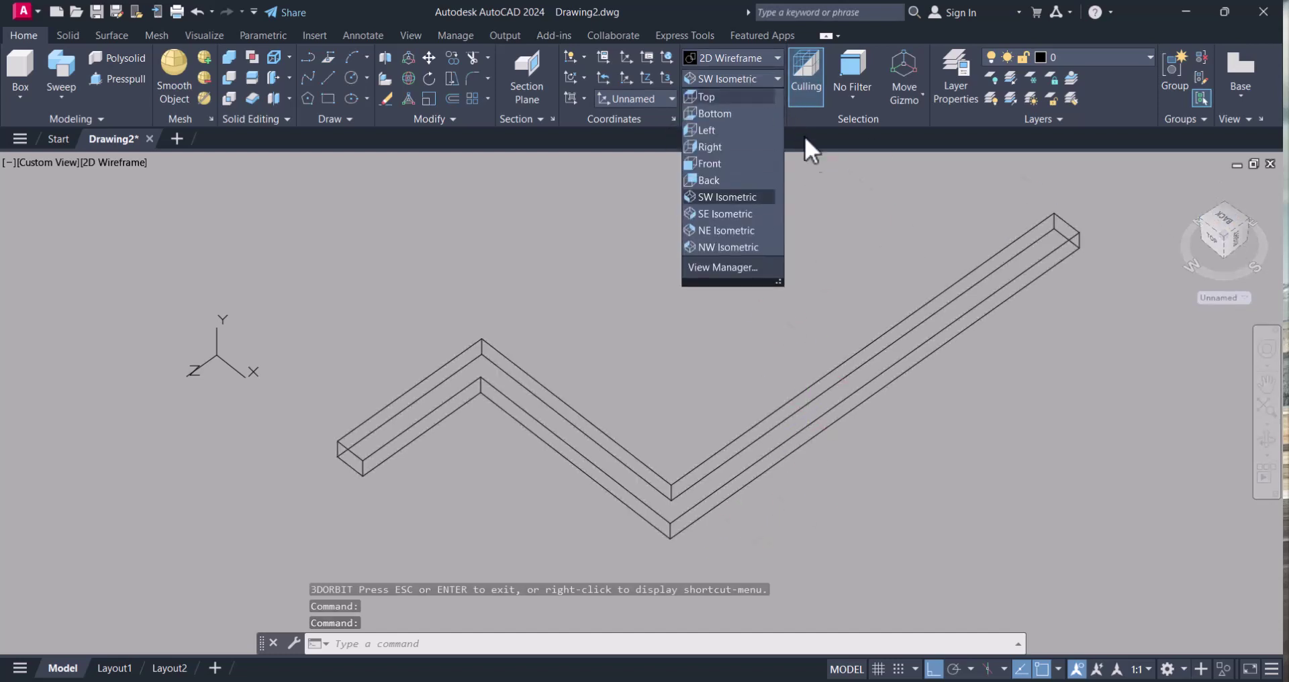
pyautogui.click(729, 198)
pyautogui.scroll(-4, 614, 203)
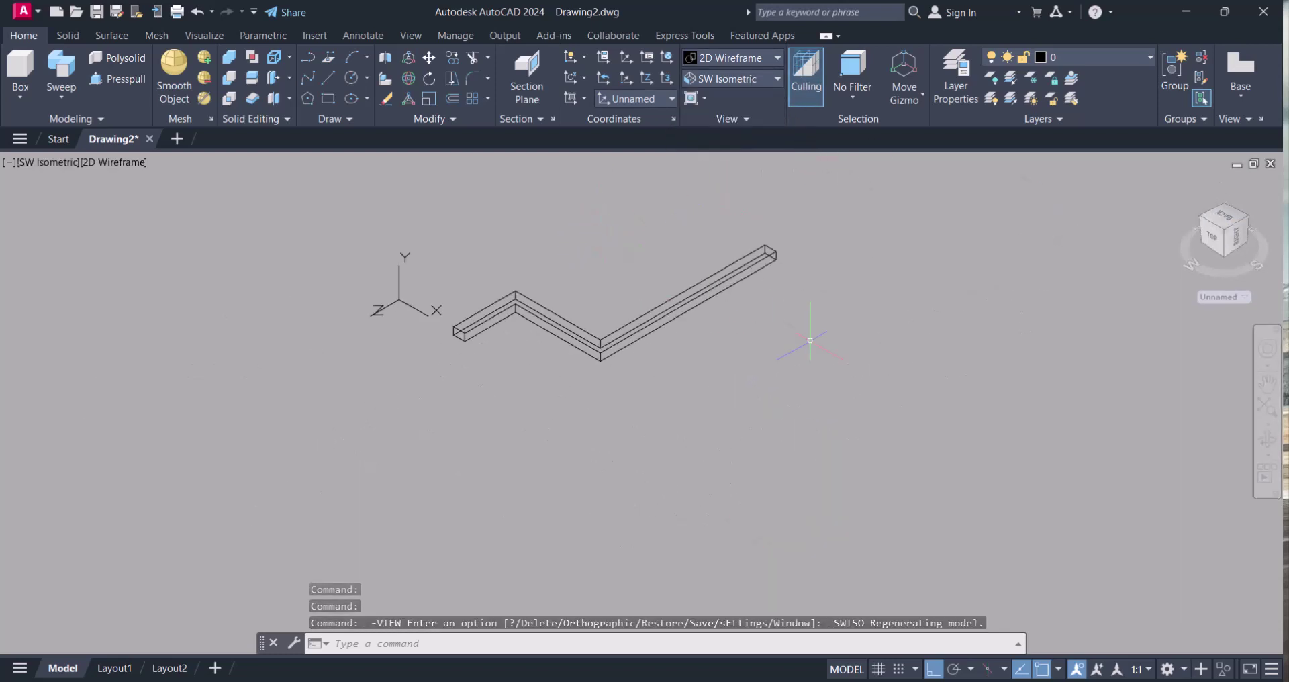
pyautogui.moveTo(558, 444); pyautogui.dragTo(530, 439, button='middle')
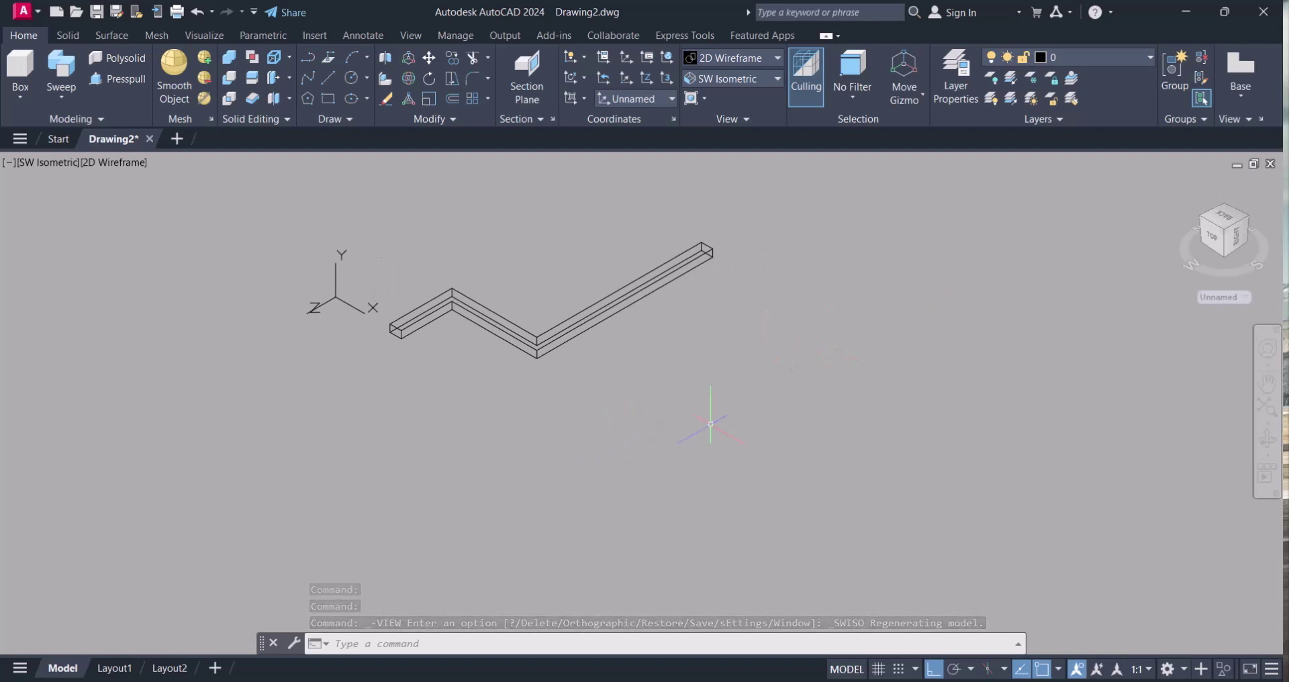
pyautogui.scroll(2, 731, 406)
pyautogui.scroll(-2, 731, 406)
pyautogui.press('Escape')
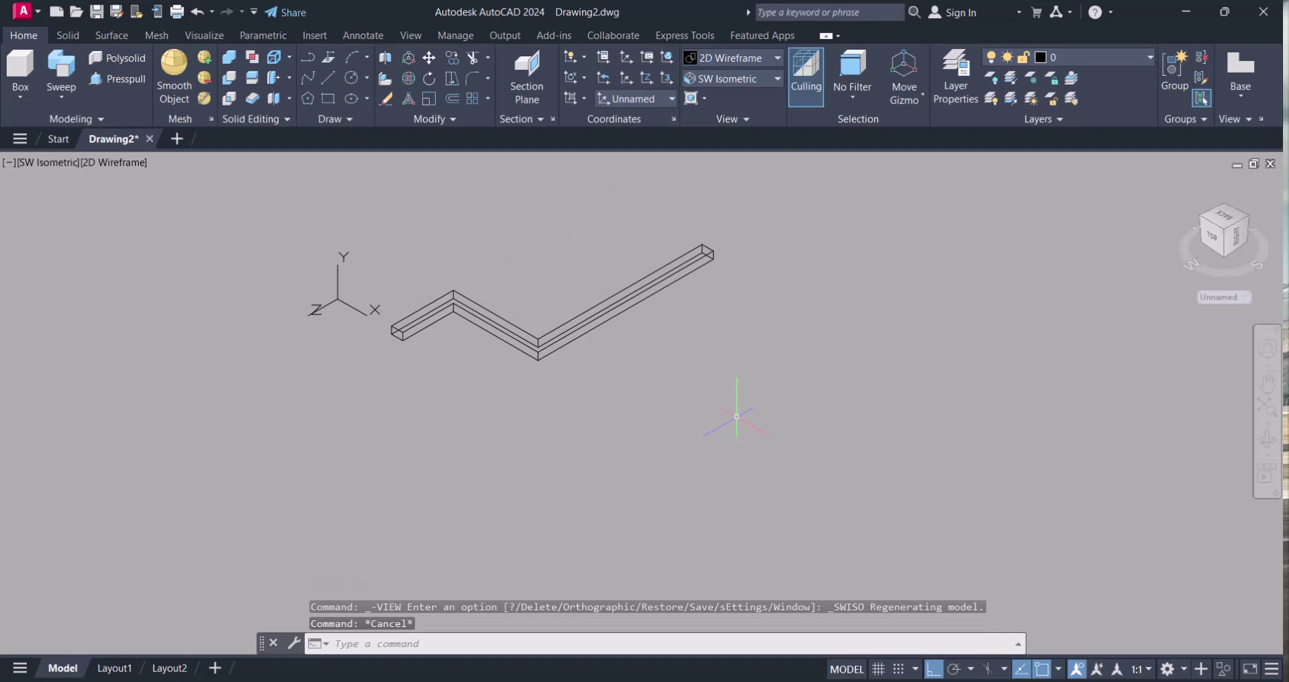
# - Start a polyline below the swept solid with a 4000 segment along X and a 6000 segment upward along Y
pyautogui.moveTo(732, 409); pyautogui.dragTo(701, 437, button='middle')
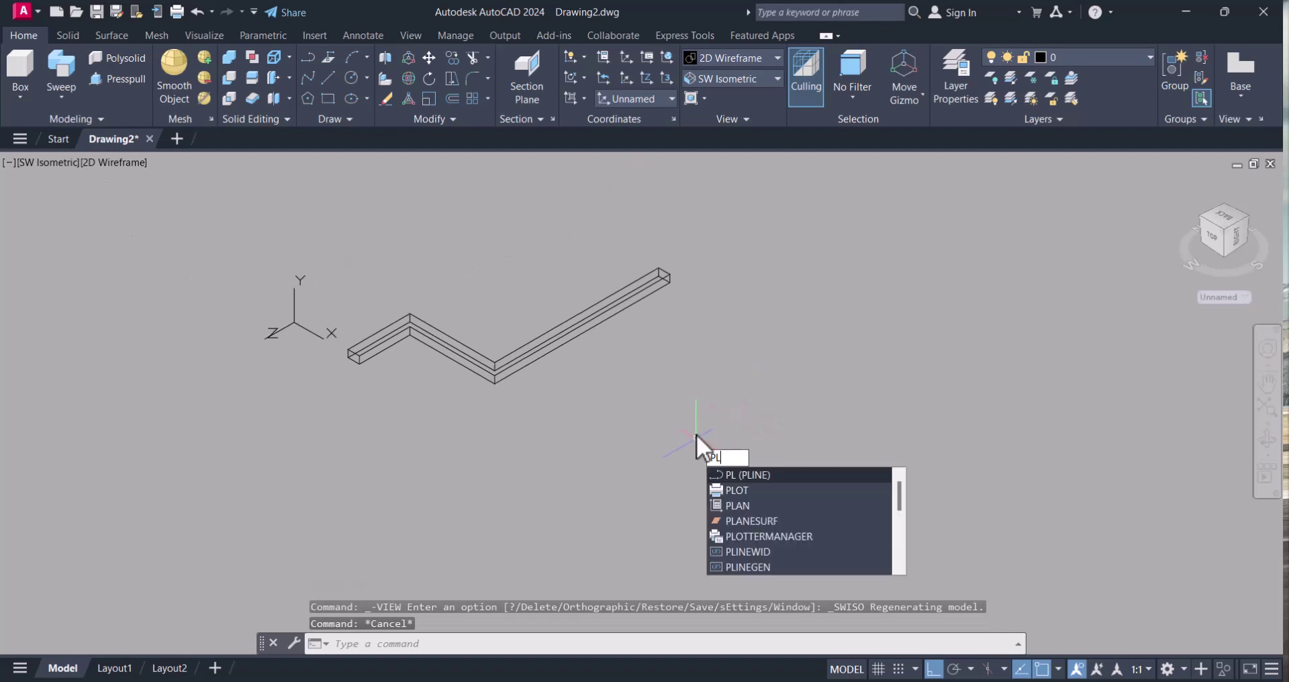
pyautogui.press('Return')
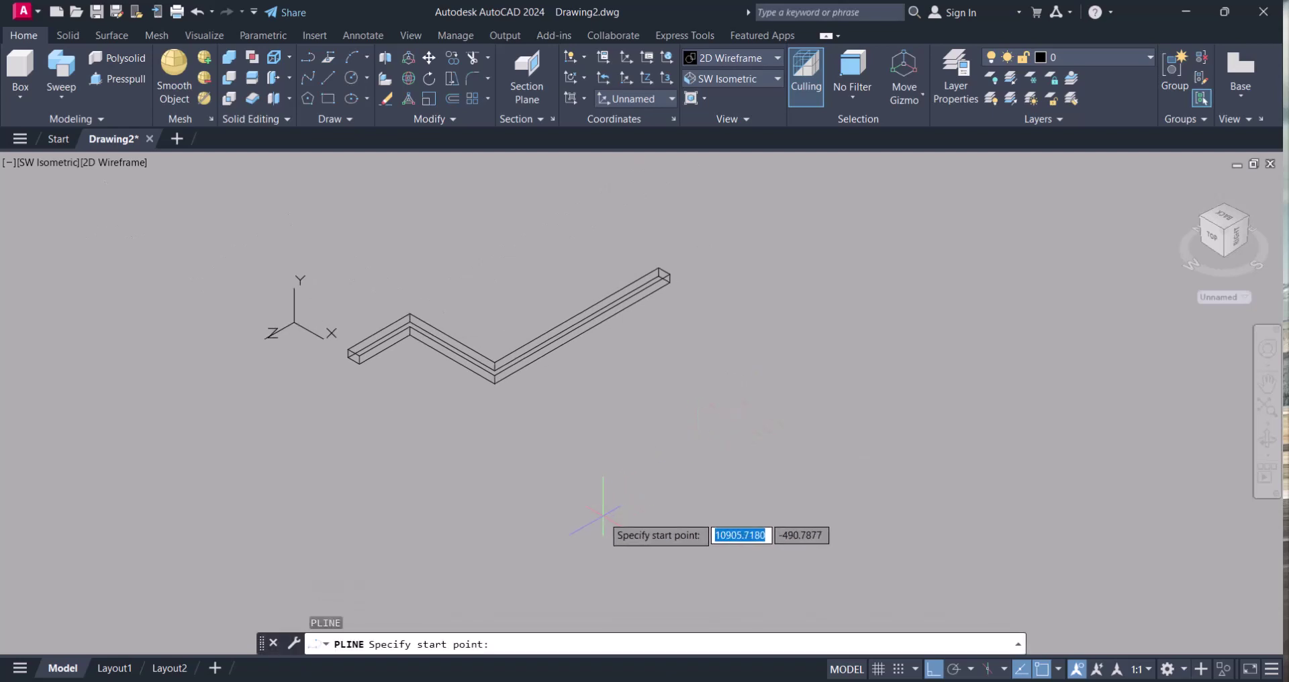
pyautogui.click(595, 518)
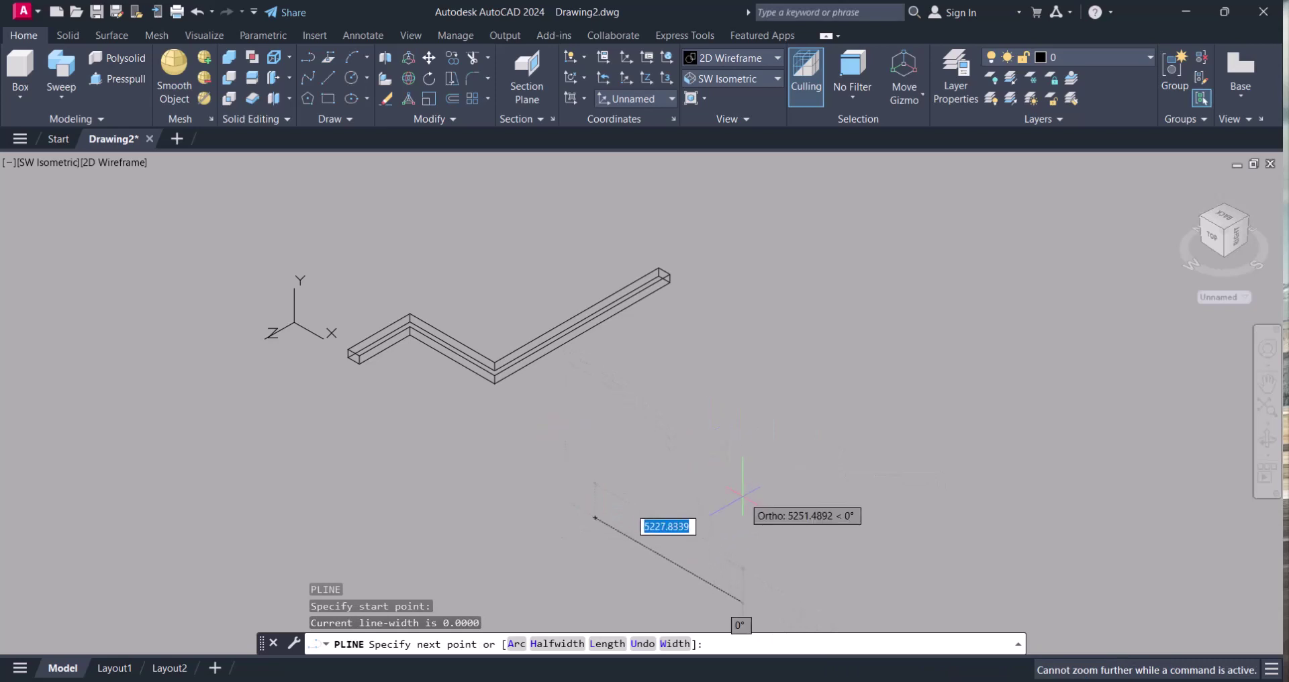
pyautogui.write('300')
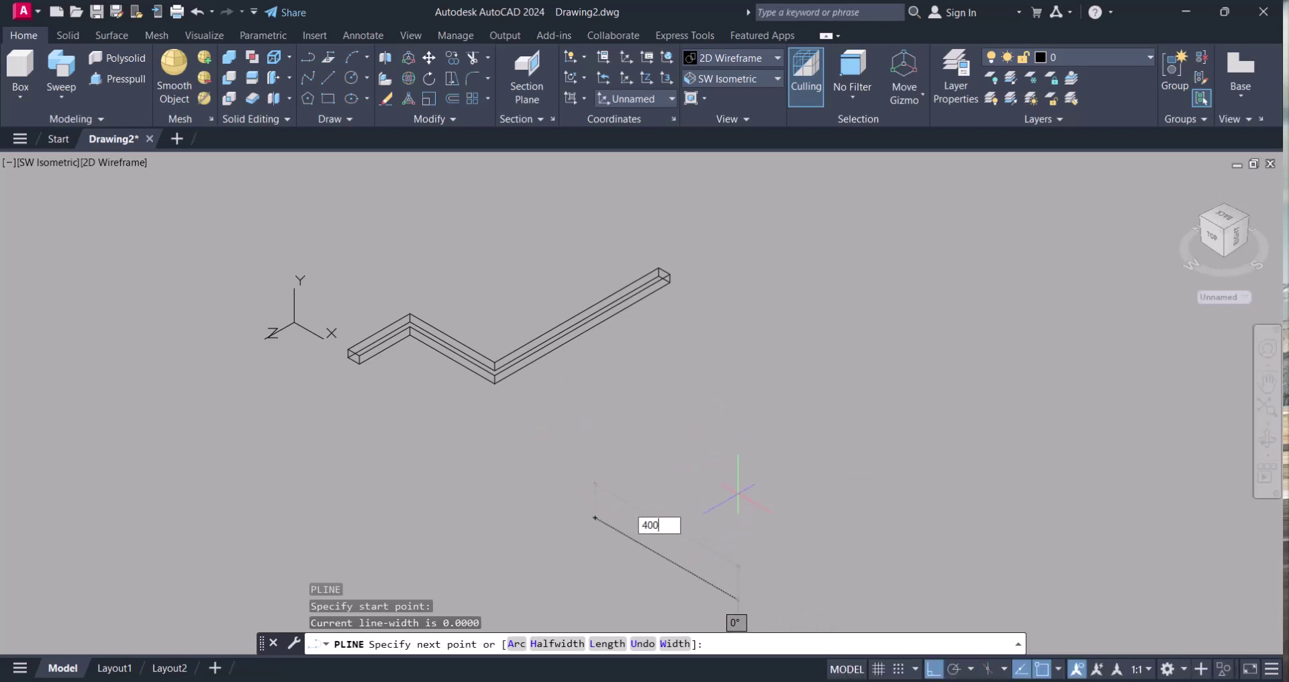
pyautogui.write('0')
pyautogui.press('Return')
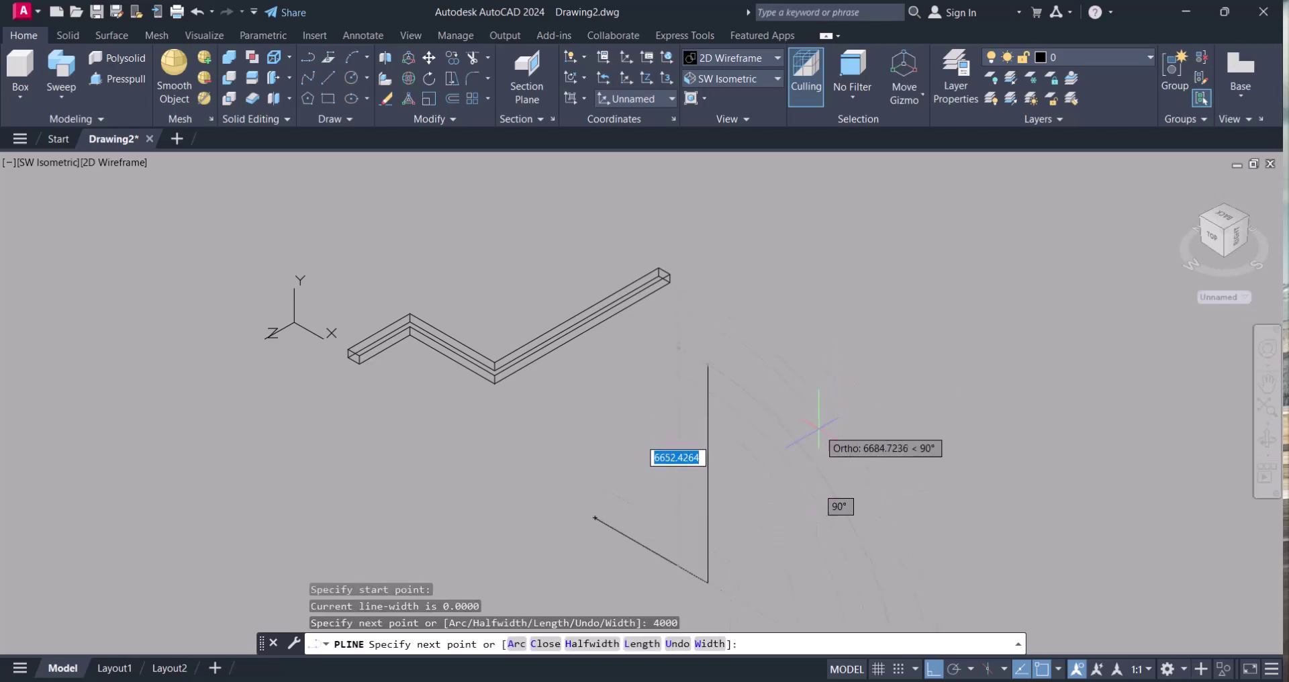
pyautogui.write('600')
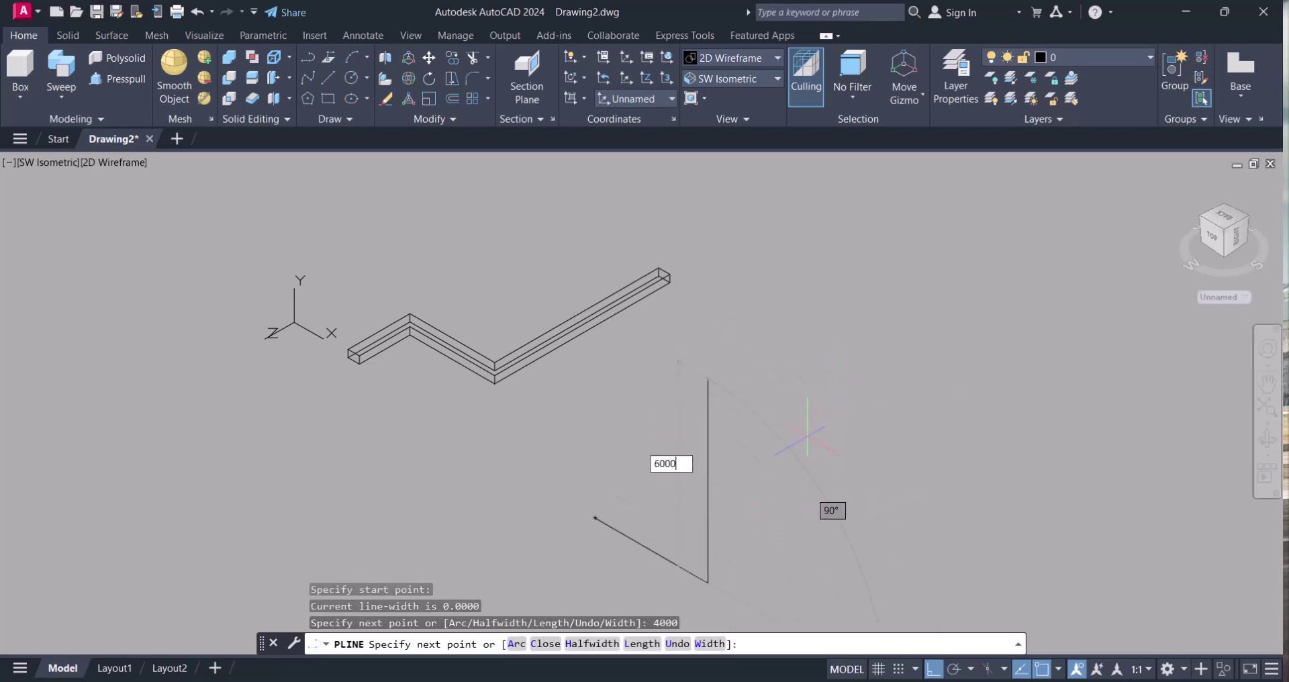
pyautogui.write('0')
pyautogui.press('Return')
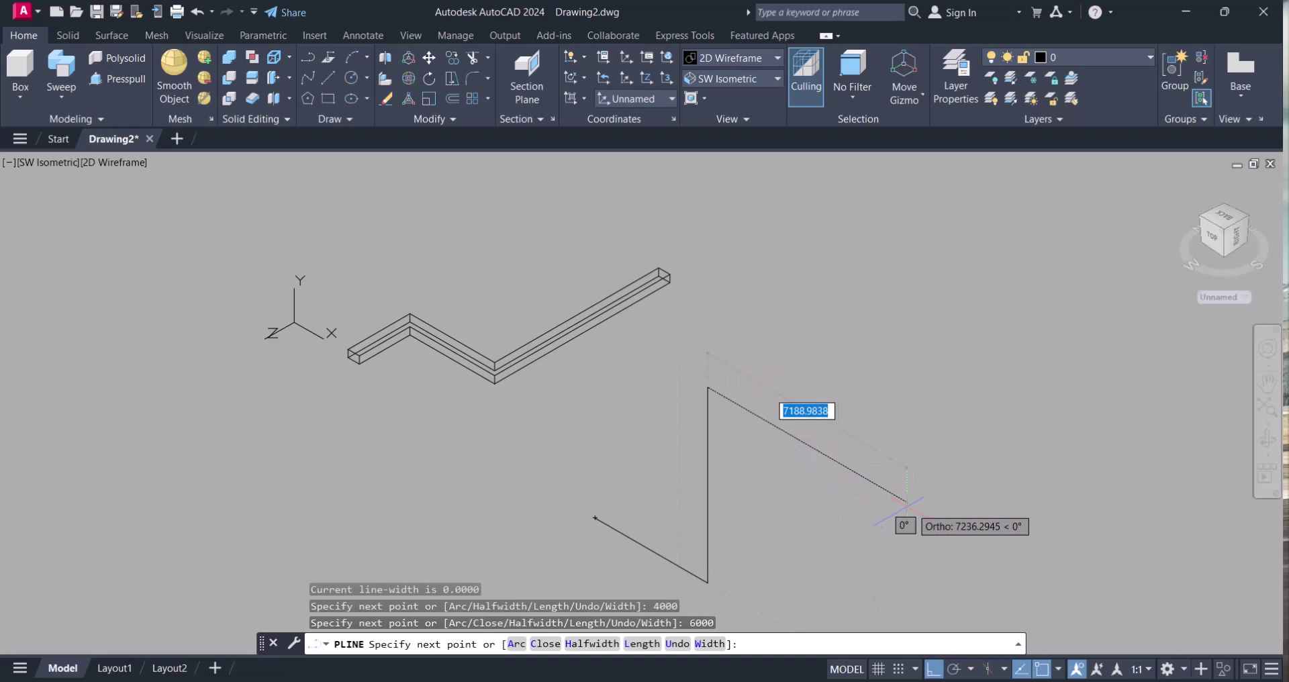
# - Continue the polyline with a 6000 segment along X and a 6000 segment downward, and end it there
pyautogui.write('600')
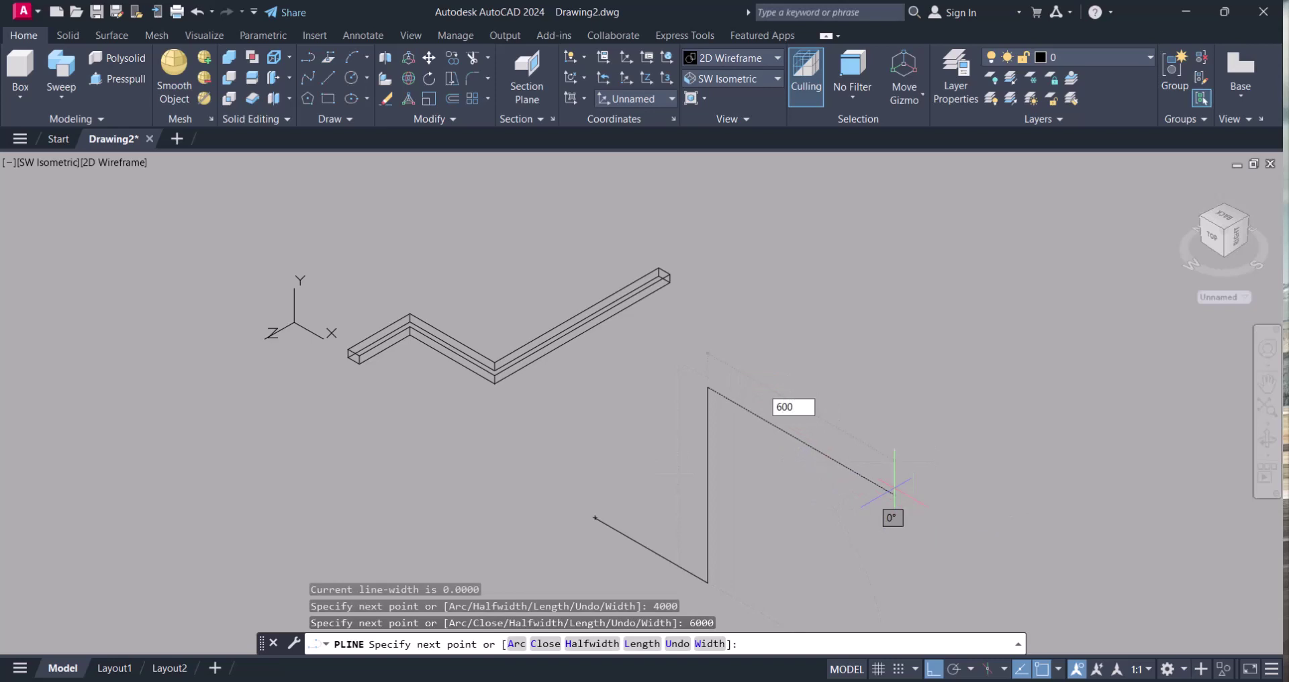
pyautogui.write('0')
pyautogui.press('Return')
pyautogui.scroll(-1, 879, 557)
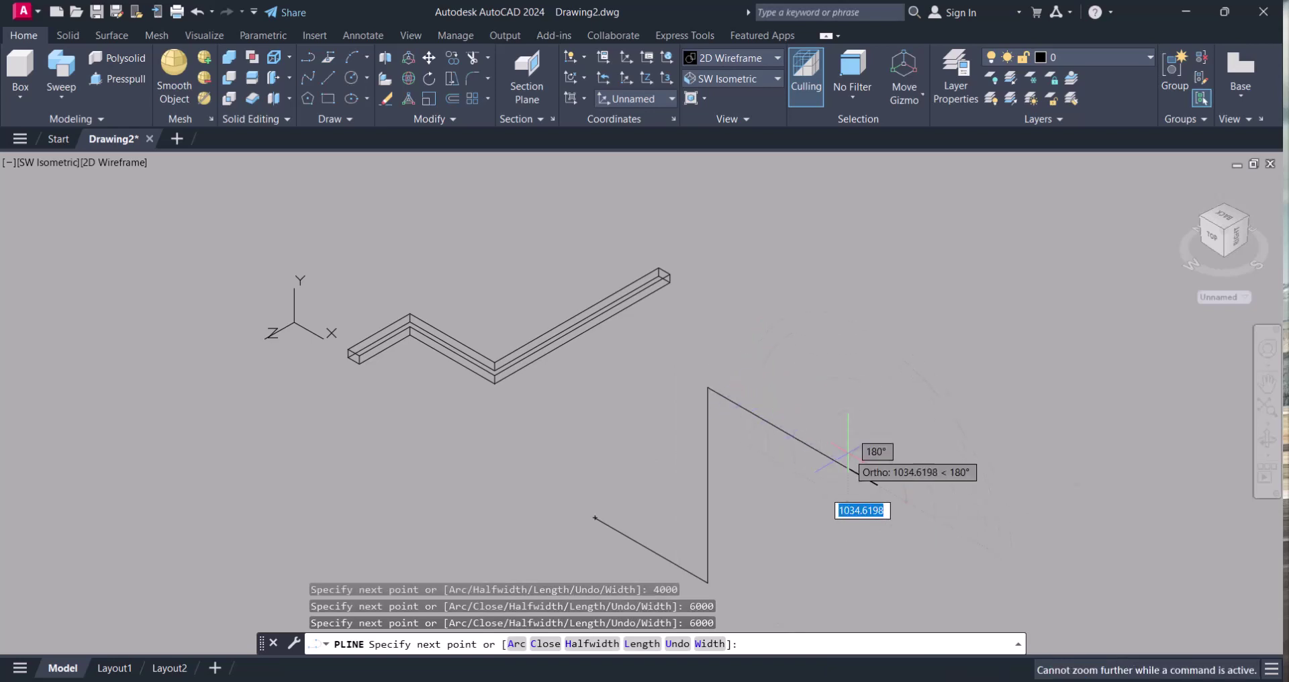
pyautogui.moveTo(872, 530); pyautogui.dragTo(748, 455, button='middle')
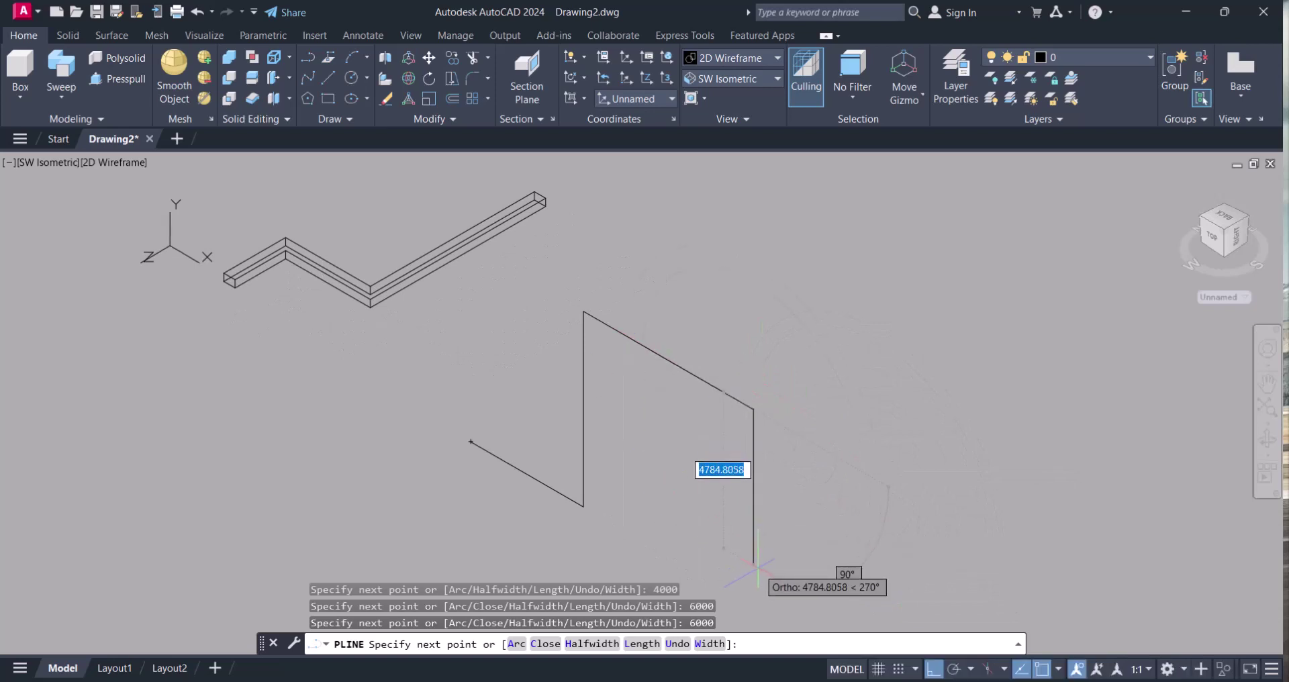
pyautogui.write('6000')
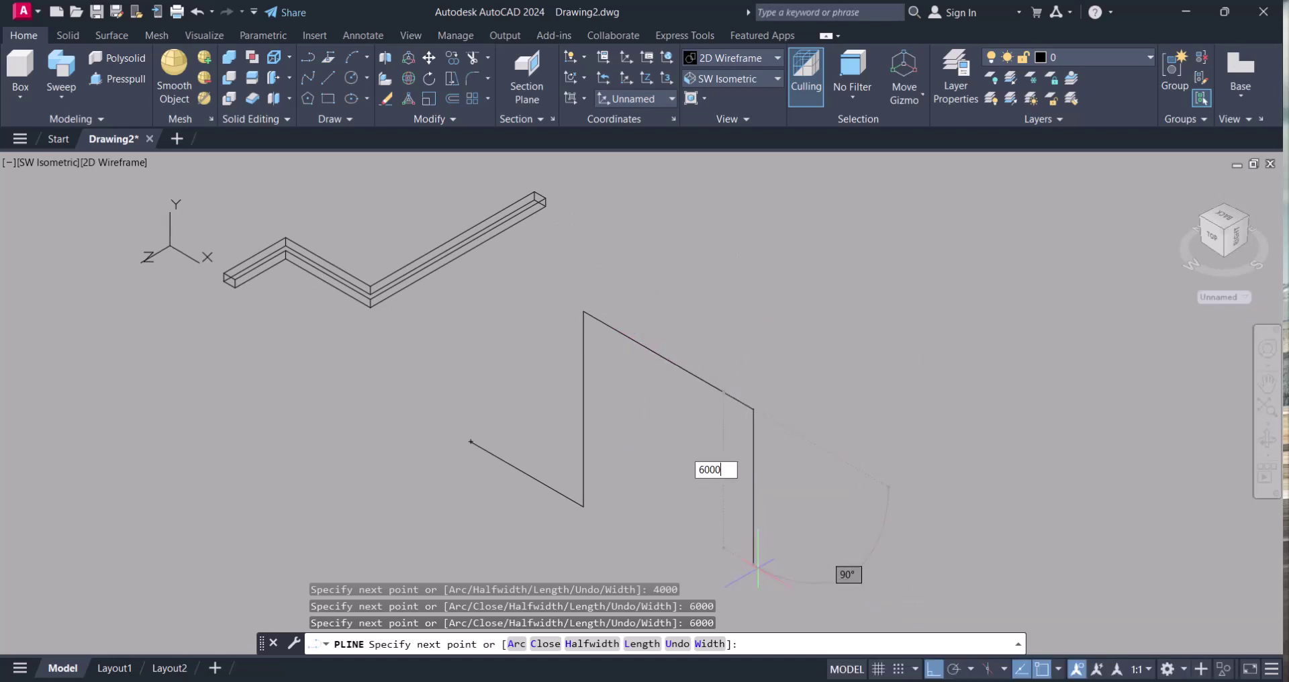
pyautogui.press('Return')
pyautogui.moveTo(810, 516); pyautogui.dragTo(774, 481, button='middle')
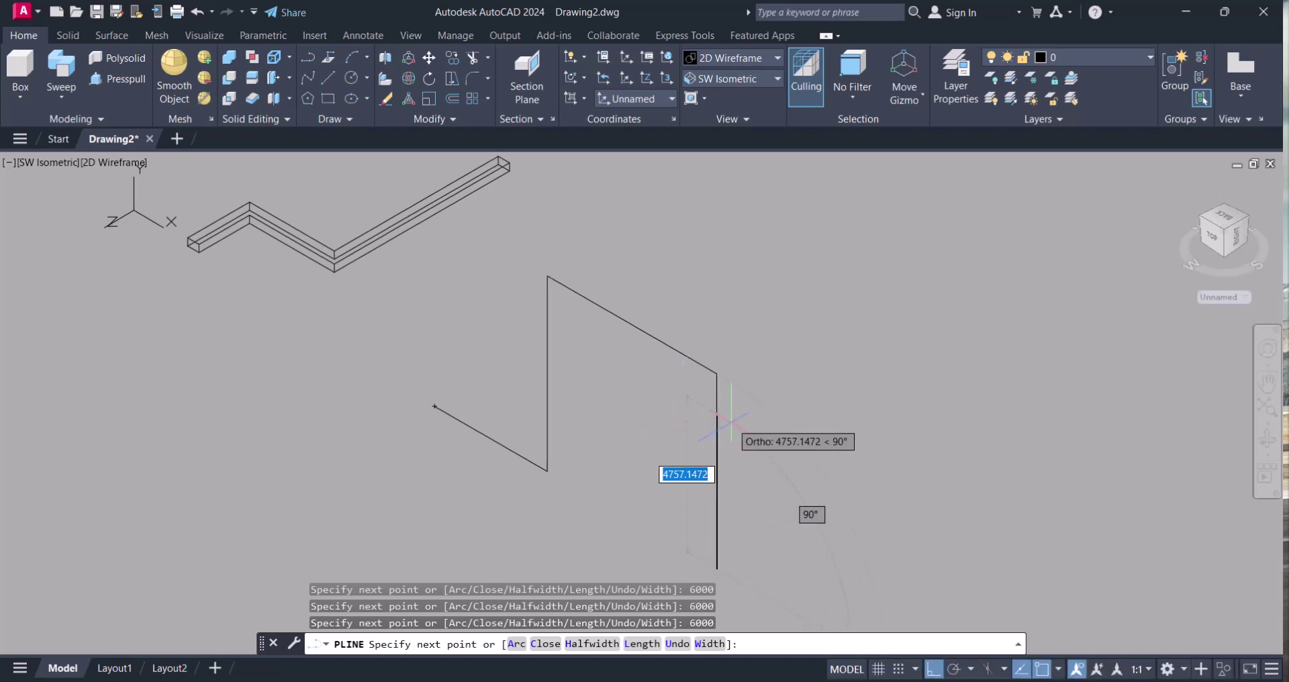
pyautogui.press('Escape')
pyautogui.scroll(-3, 754, 403)
pyautogui.scroll(5, 620, 421)
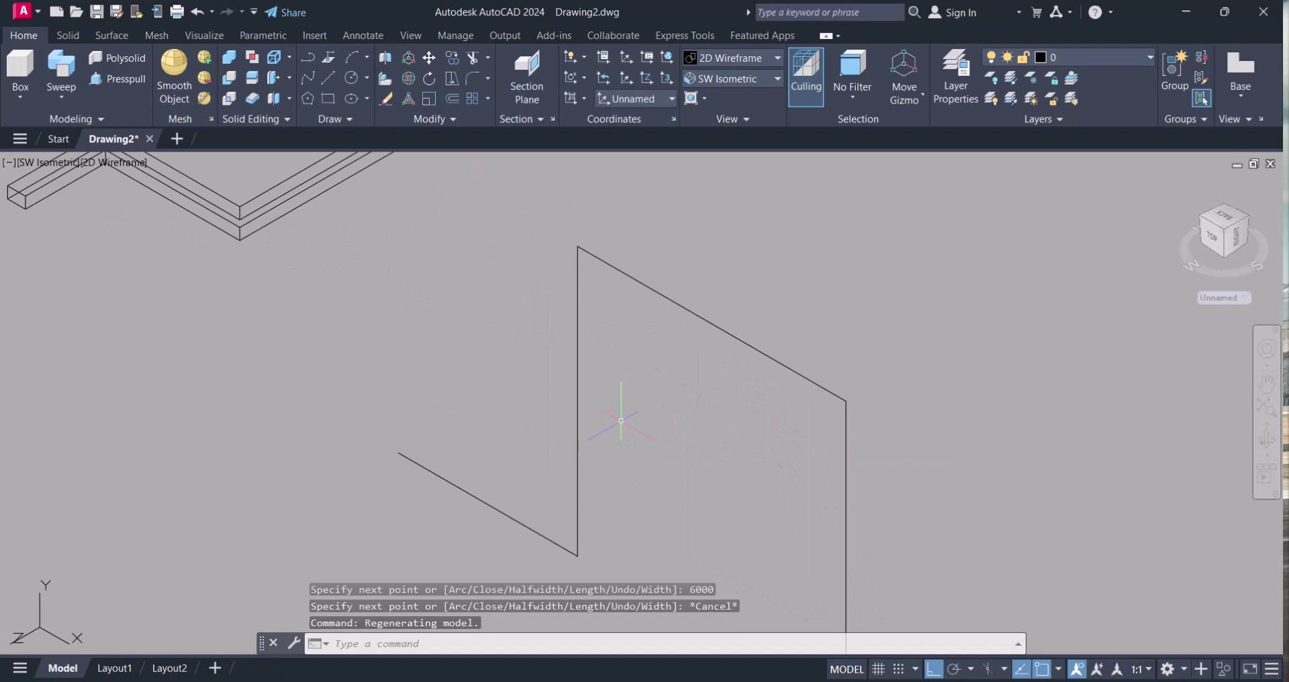
pyautogui.press('Escape')
pyautogui.press('Escape')
pyautogui.write('r')
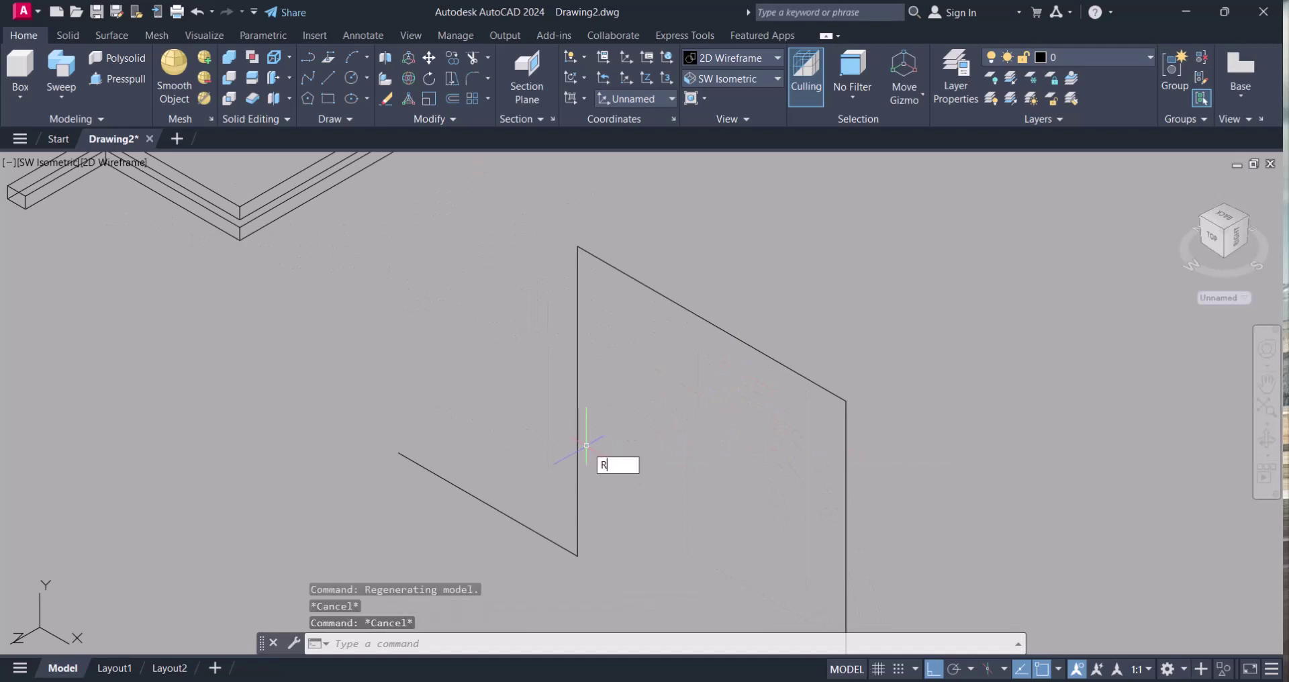
pyautogui.press('Return')
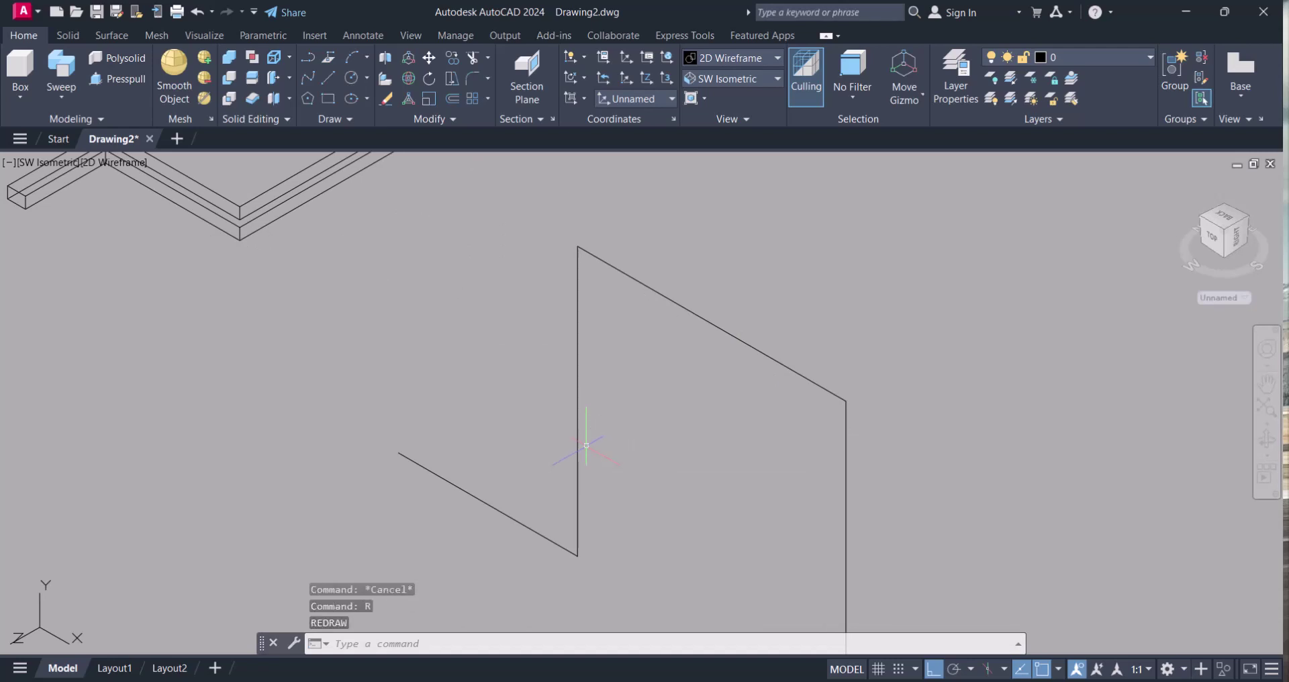
pyautogui.press('Escape')
pyautogui.press('Escape')
pyautogui.write('e')
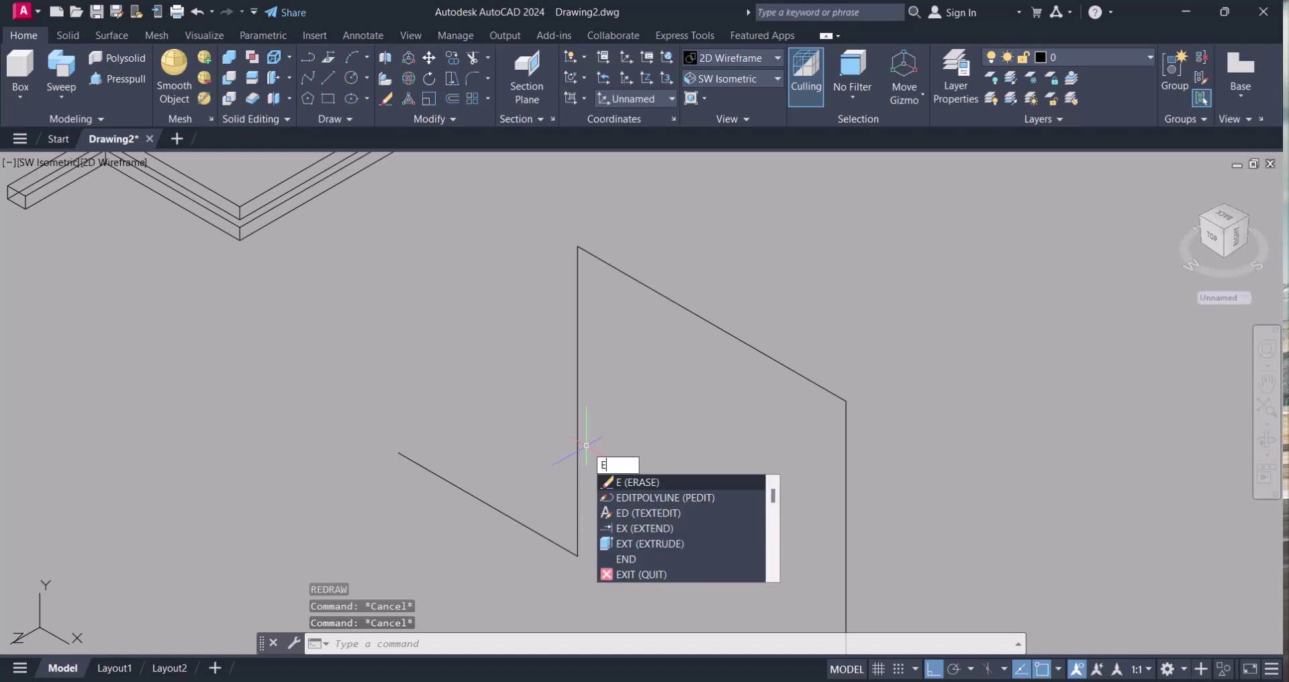
pyautogui.press('BackSpace')
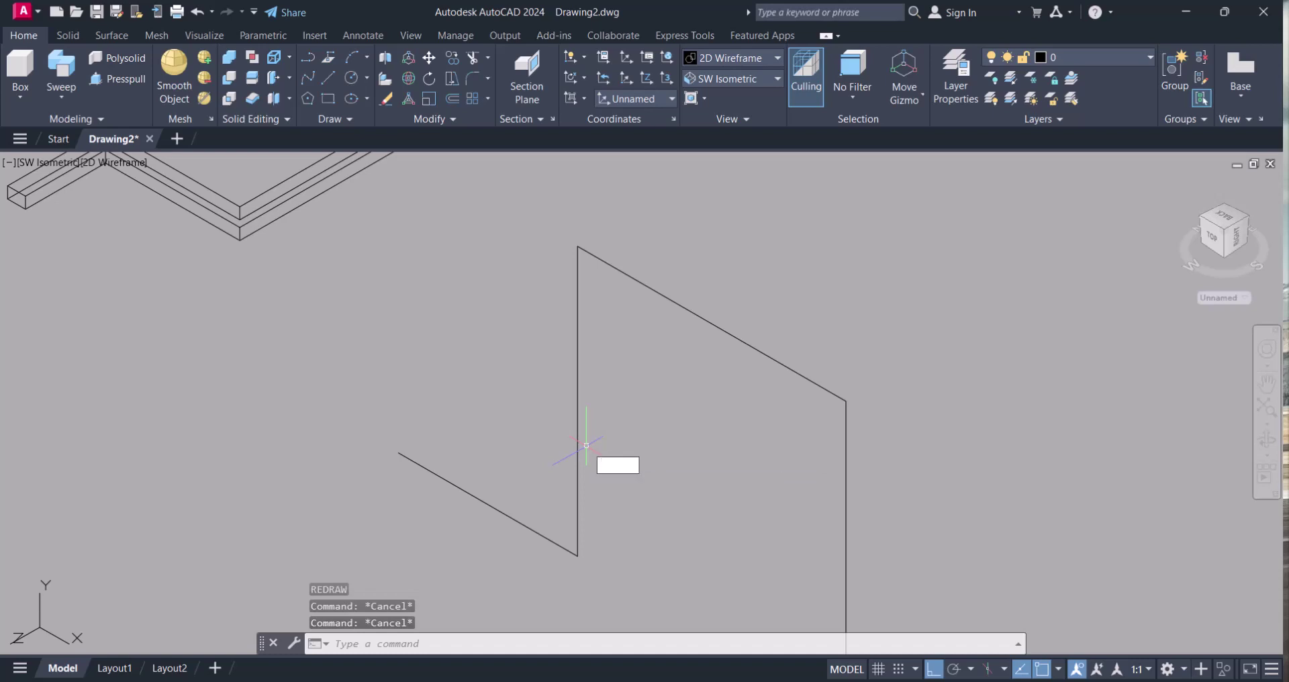
pyautogui.press('Escape')
# - Fillet the lower corner between the polyline's first and second segments with a radius of 200
pyautogui.write('f')
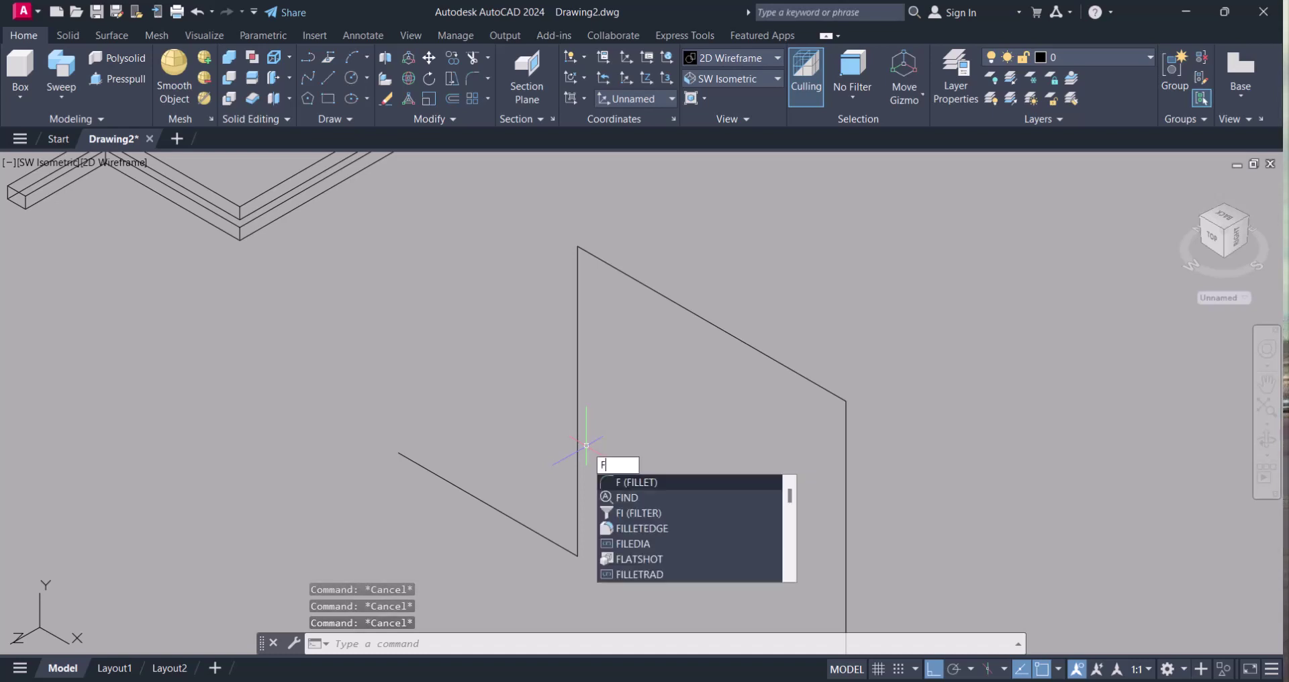
pyautogui.press('Return')
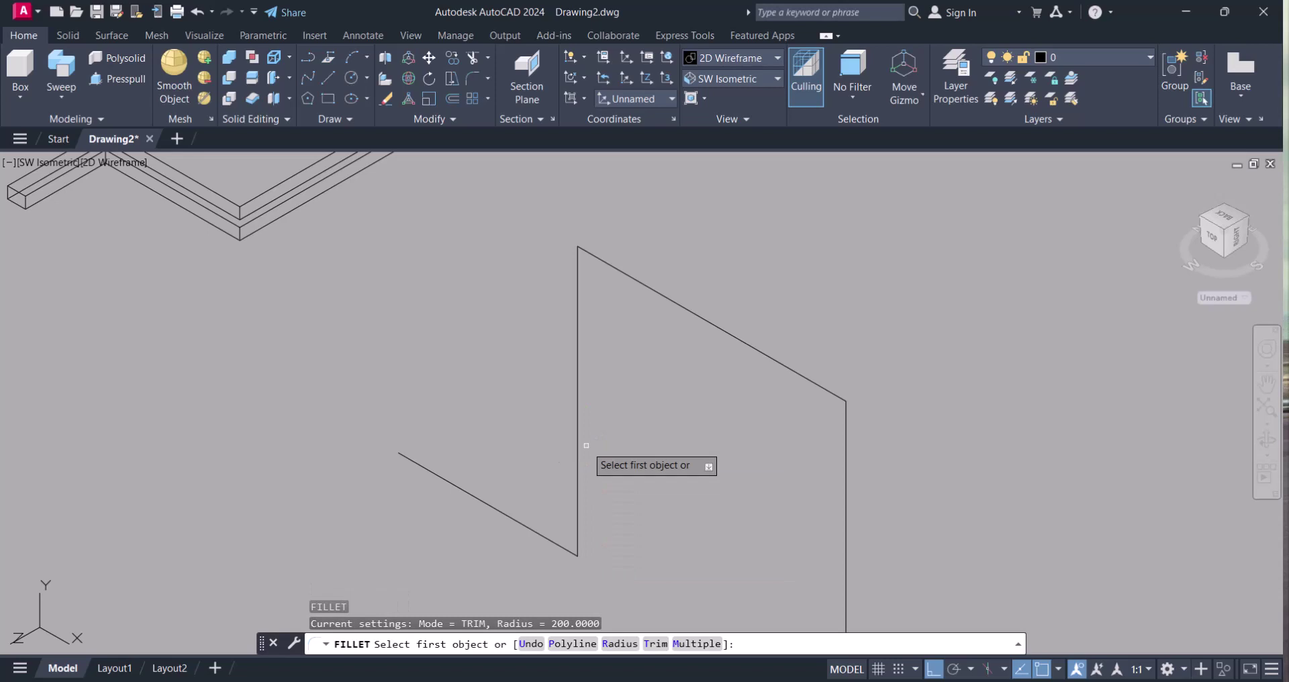
pyautogui.write('r')
pyautogui.press('Return')
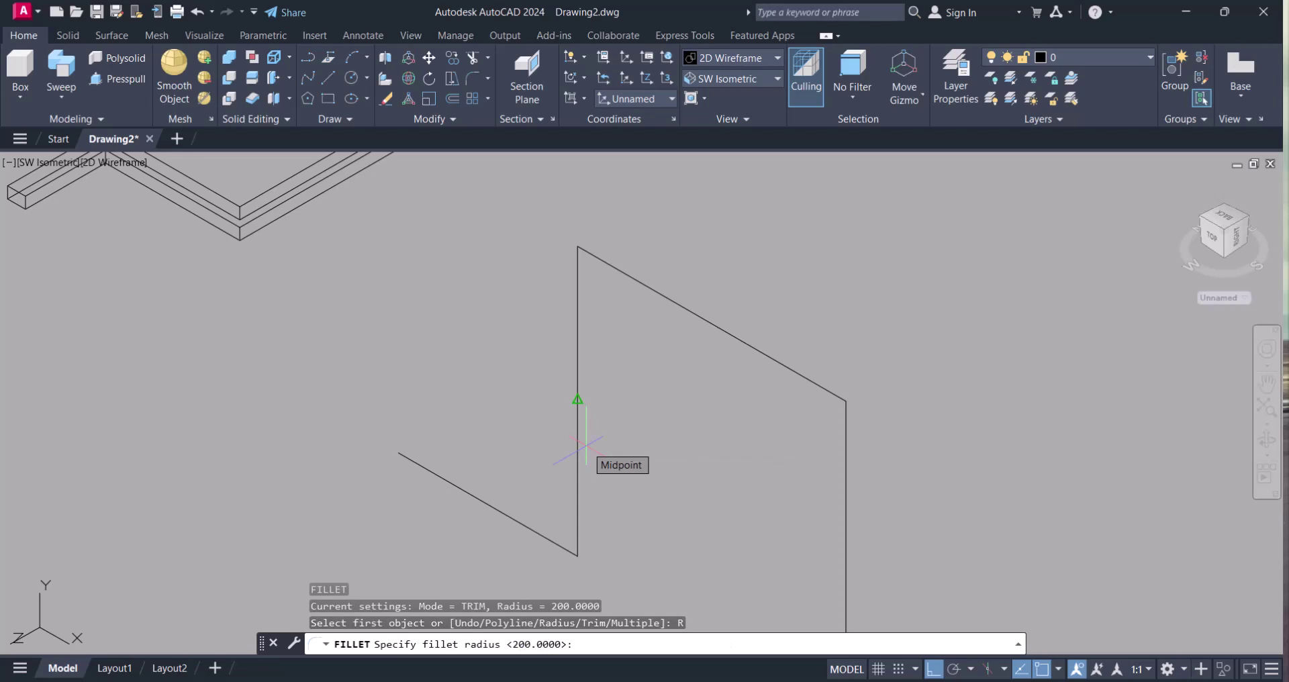
pyautogui.press('Return')
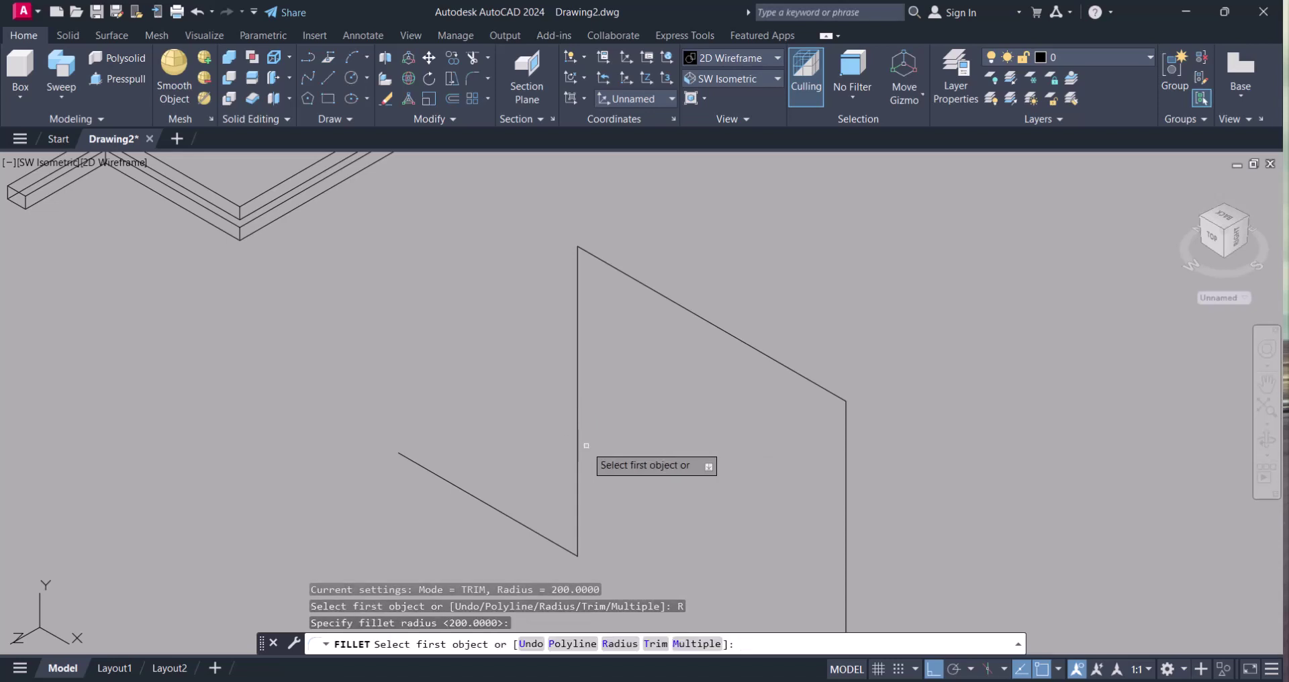
pyautogui.click(572, 552)
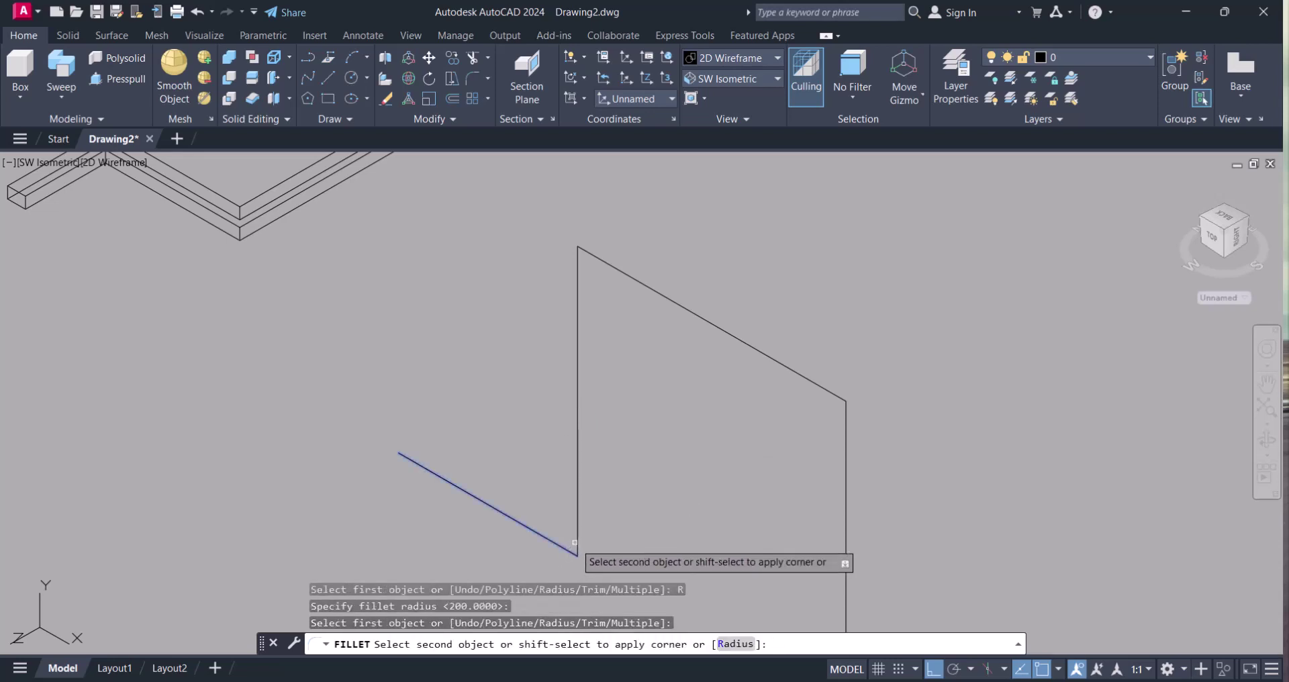
pyautogui.click(574, 542)
# - Fillet the polyline's two upper corners, at both ends of its third segment, with the same 200 radius
pyautogui.press('Return')
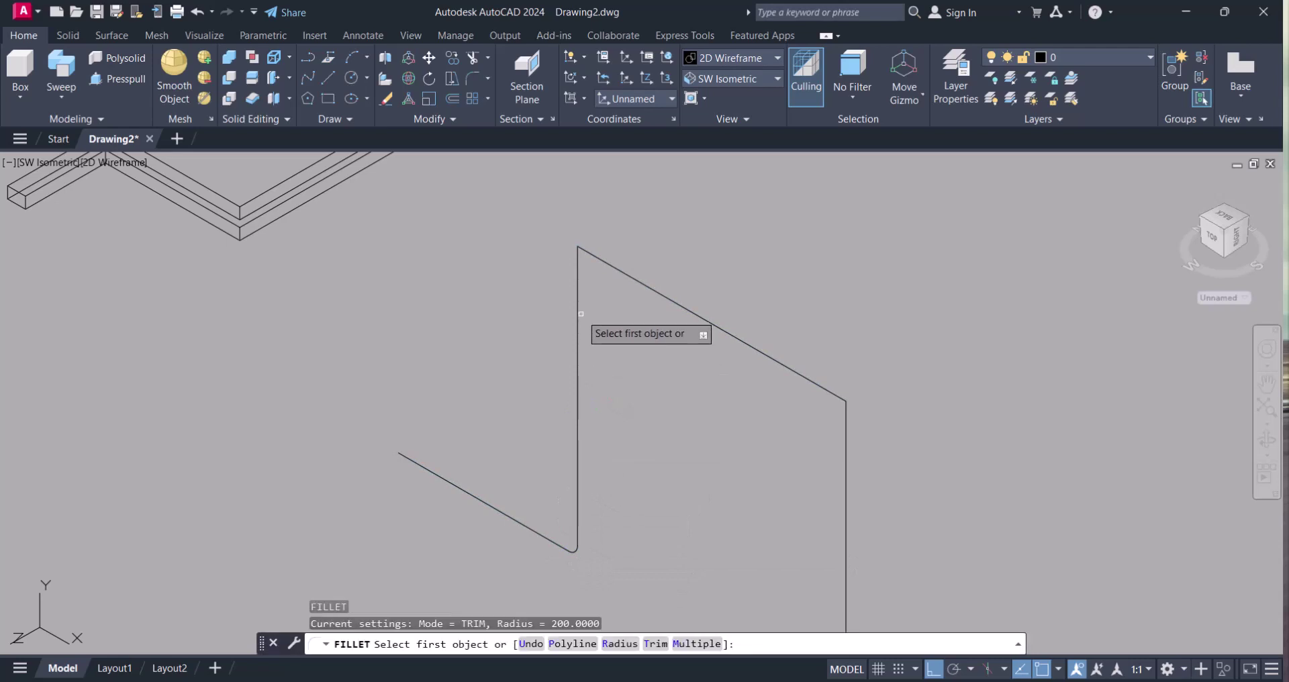
pyautogui.click(578, 304)
pyautogui.click(622, 273)
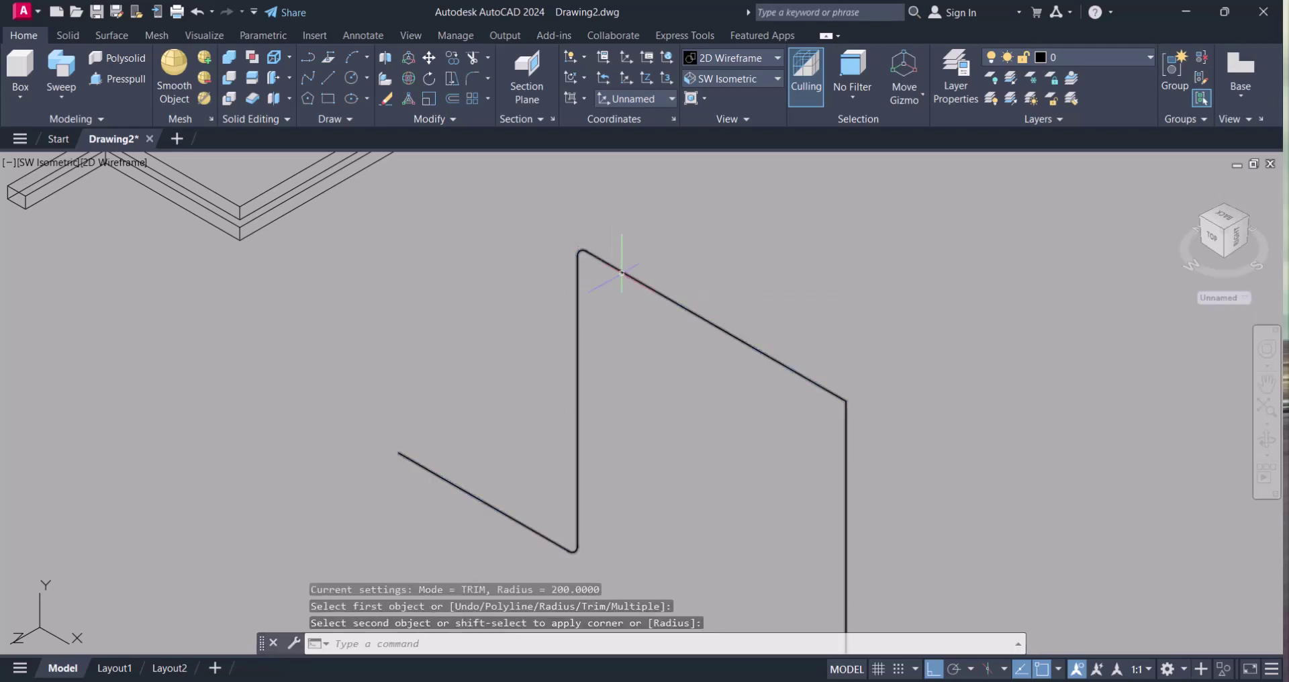
pyautogui.press('Return')
pyautogui.click(830, 392)
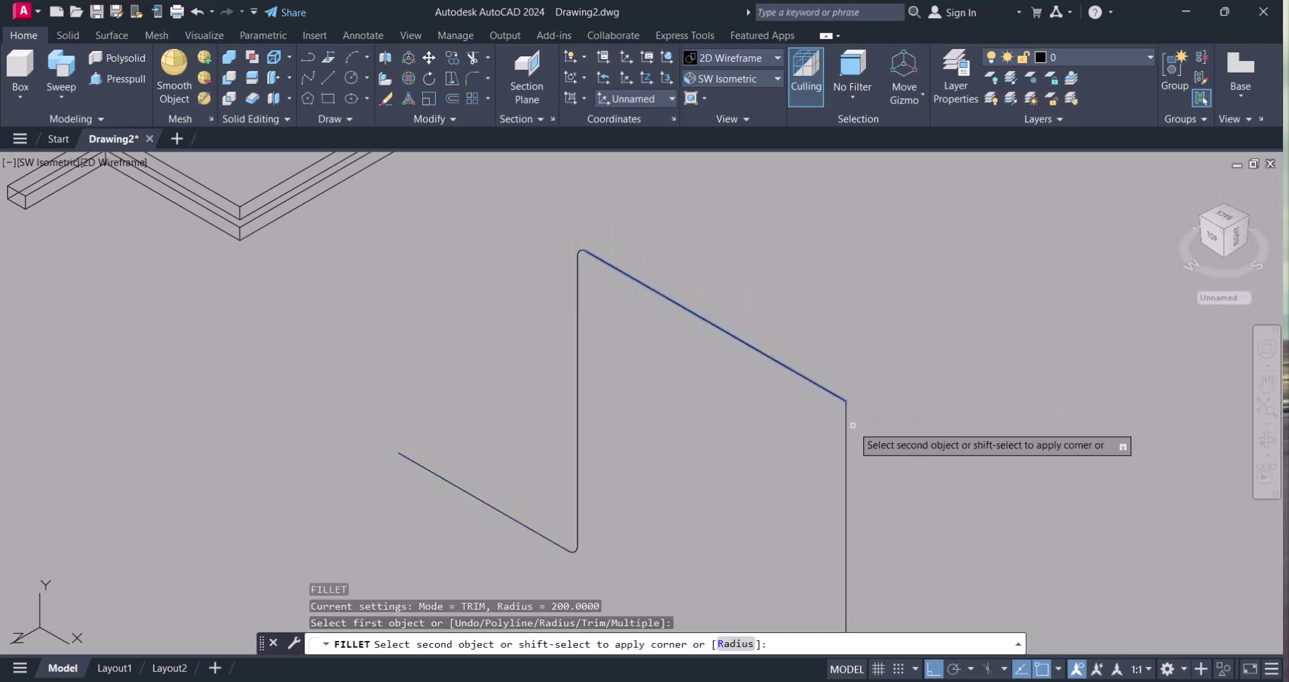
pyautogui.click(846, 425)
pyautogui.scroll(-4, 782, 379)
pyautogui.scroll(2, 789, 391)
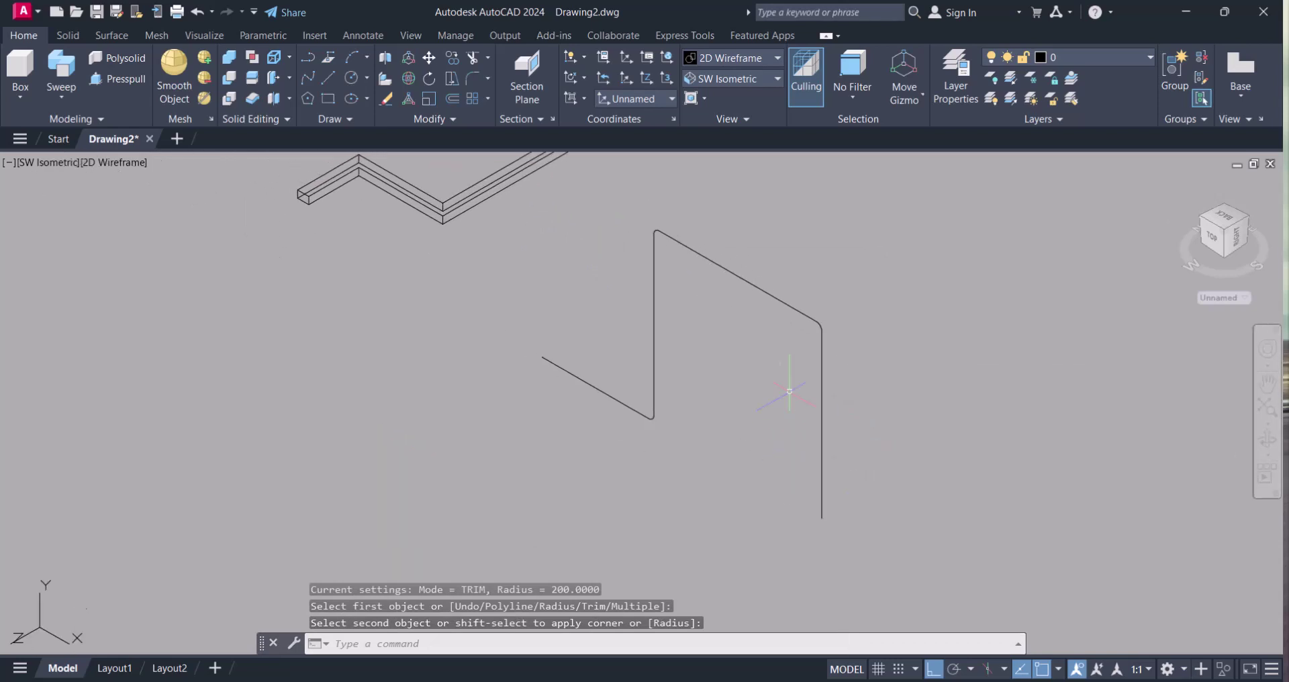
# - Fillet the lower corner between the polyline's first and second segments again with a radius of 400
pyautogui.scroll(2, 772, 396)
pyautogui.scroll(-2, 713, 417)
pyautogui.press('Escape')
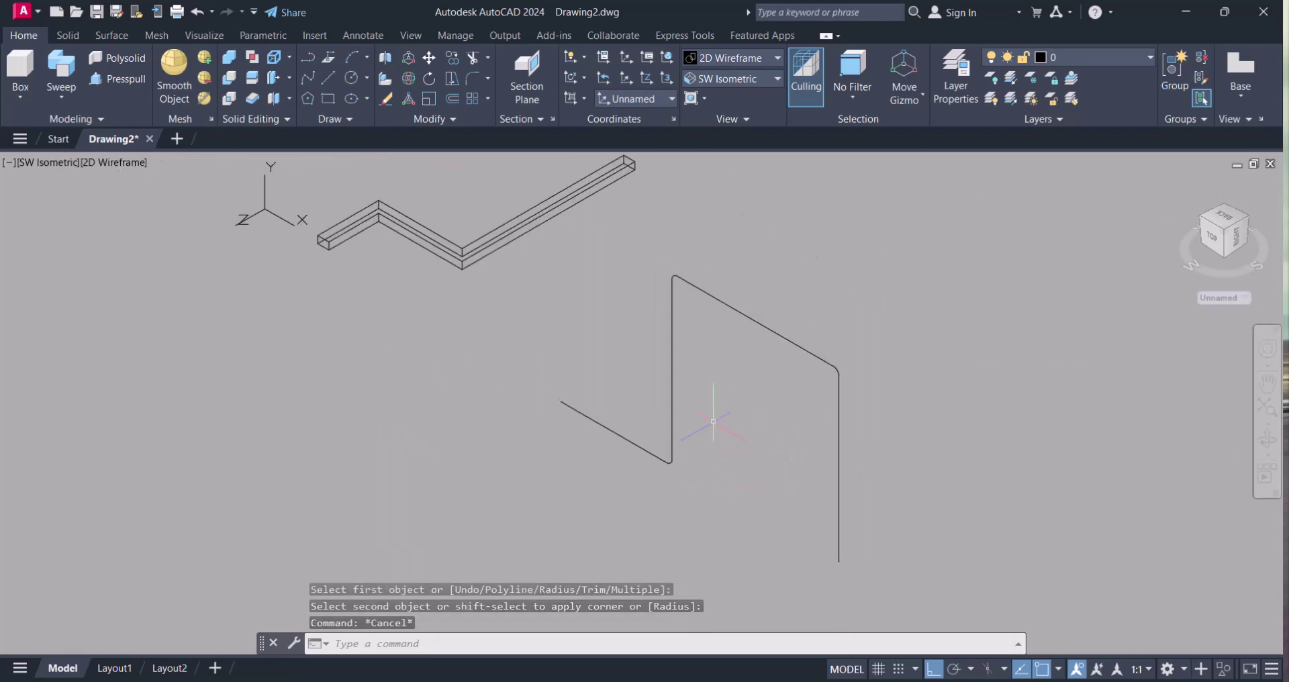
pyautogui.write('f')
pyautogui.press('Return')
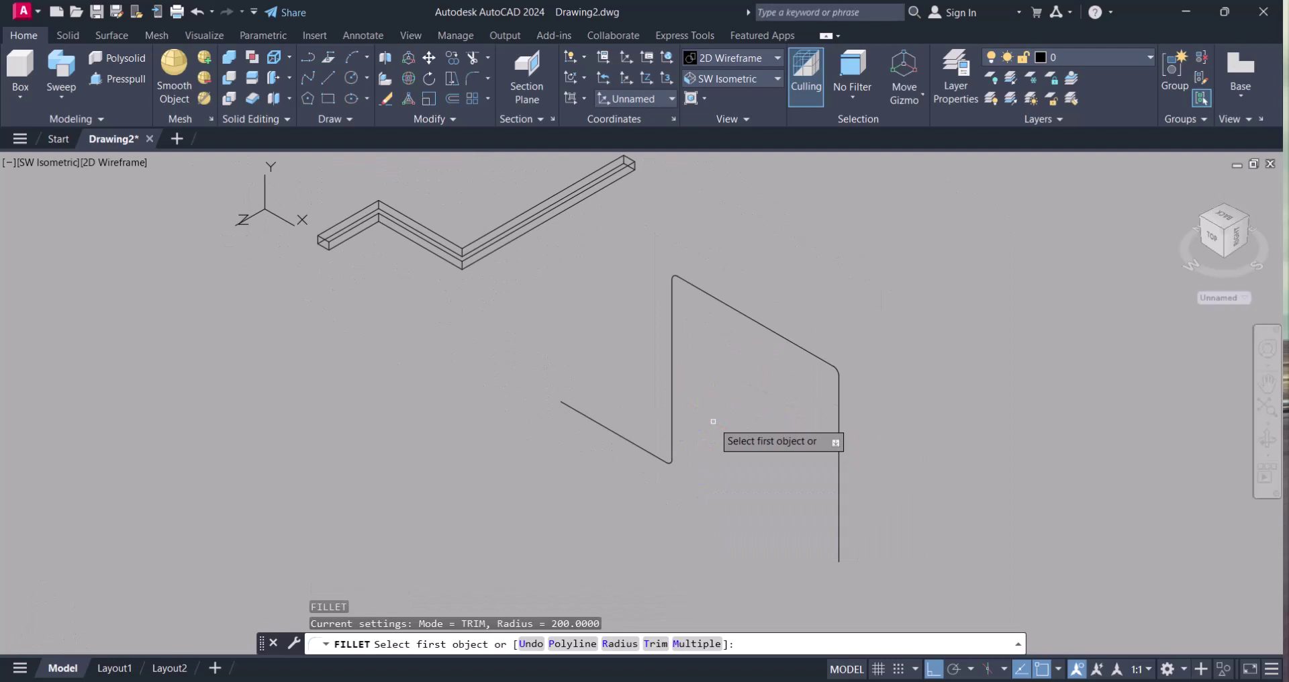
pyautogui.write('r')
pyautogui.press('Return')
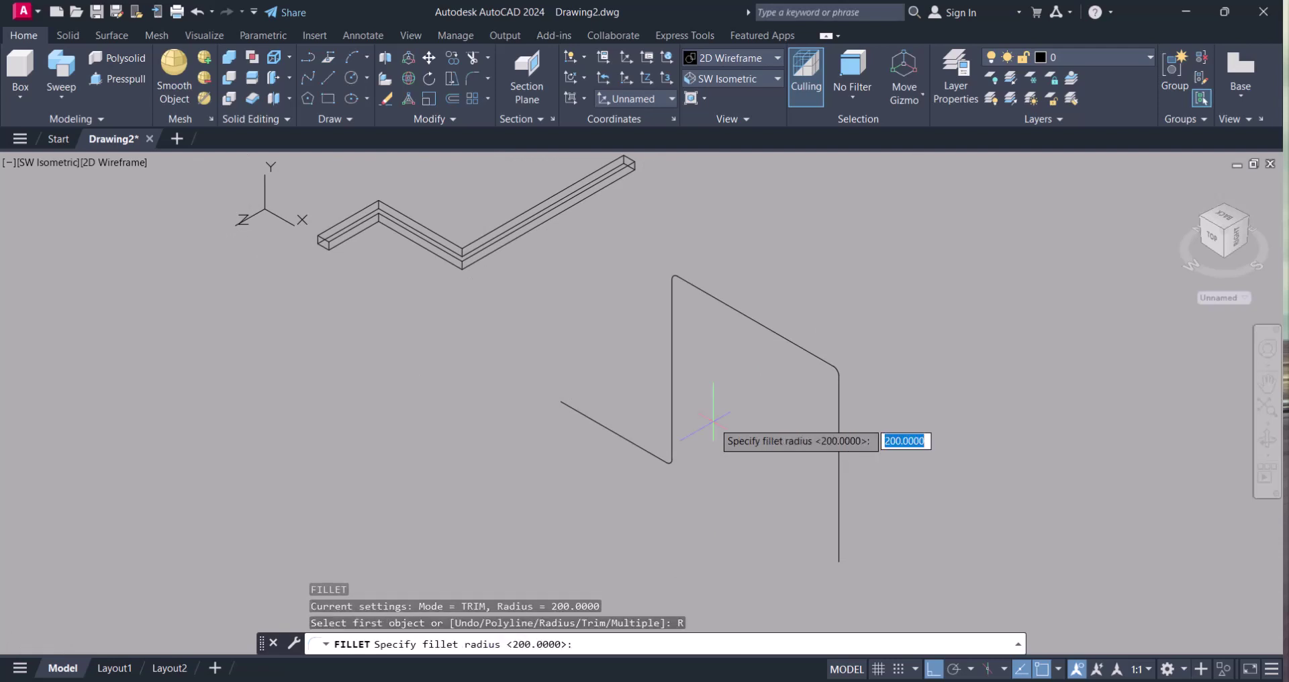
pyautogui.write('400')
pyautogui.press('Return')
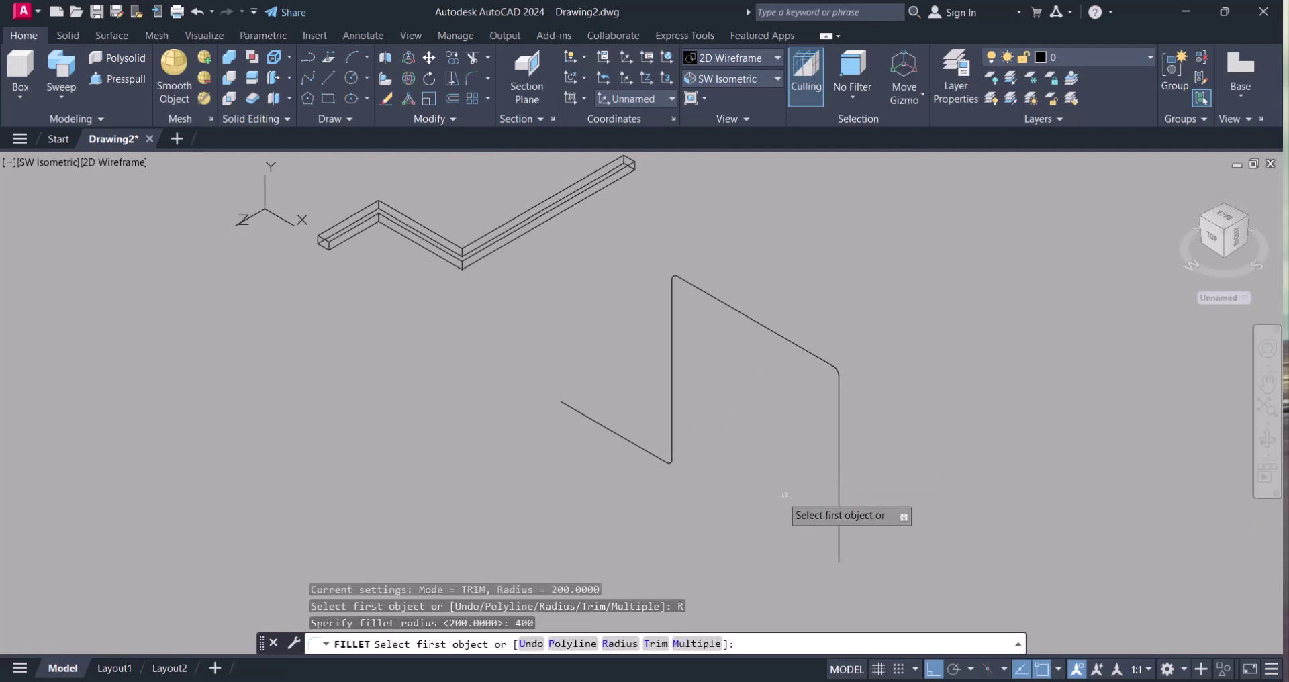
pyautogui.click(650, 452)
pyautogui.click(670, 438)
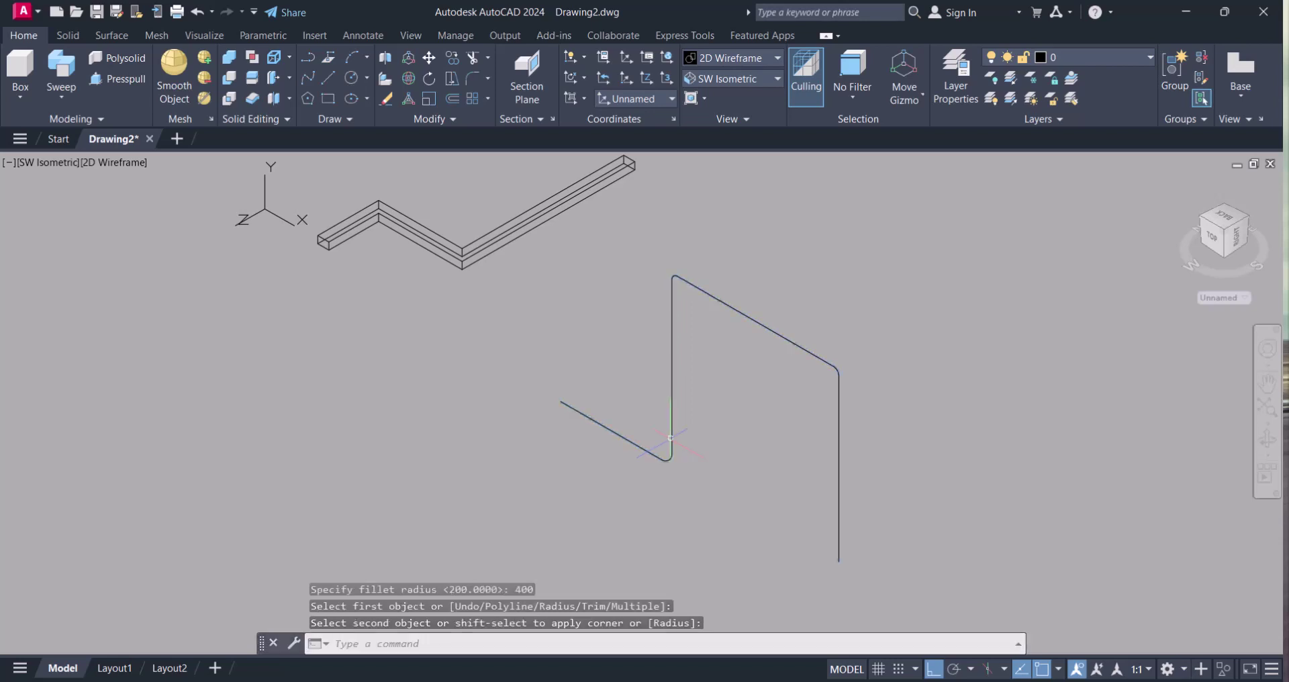
# - Fillet the polyline's two upper corners, at both ends of its third segment, with the same 400 radius
pyautogui.press('Return')
pyautogui.click(672, 310)
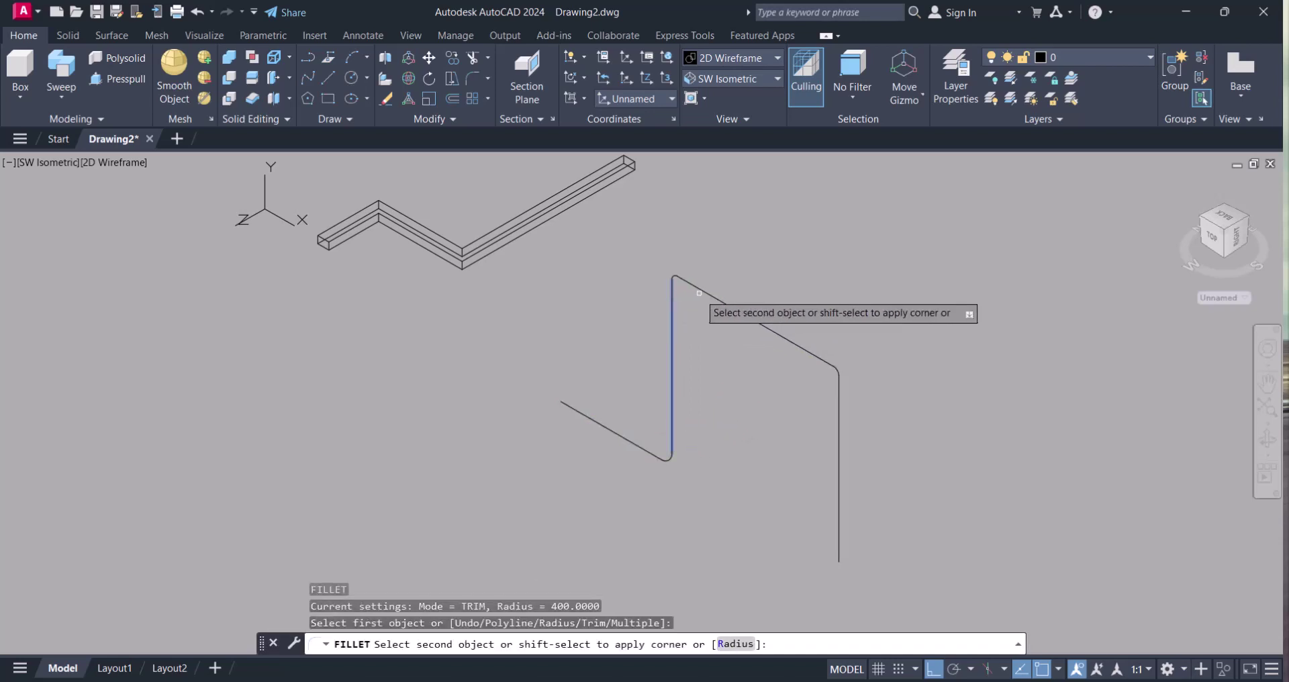
pyautogui.click(701, 293)
pyautogui.press('Return')
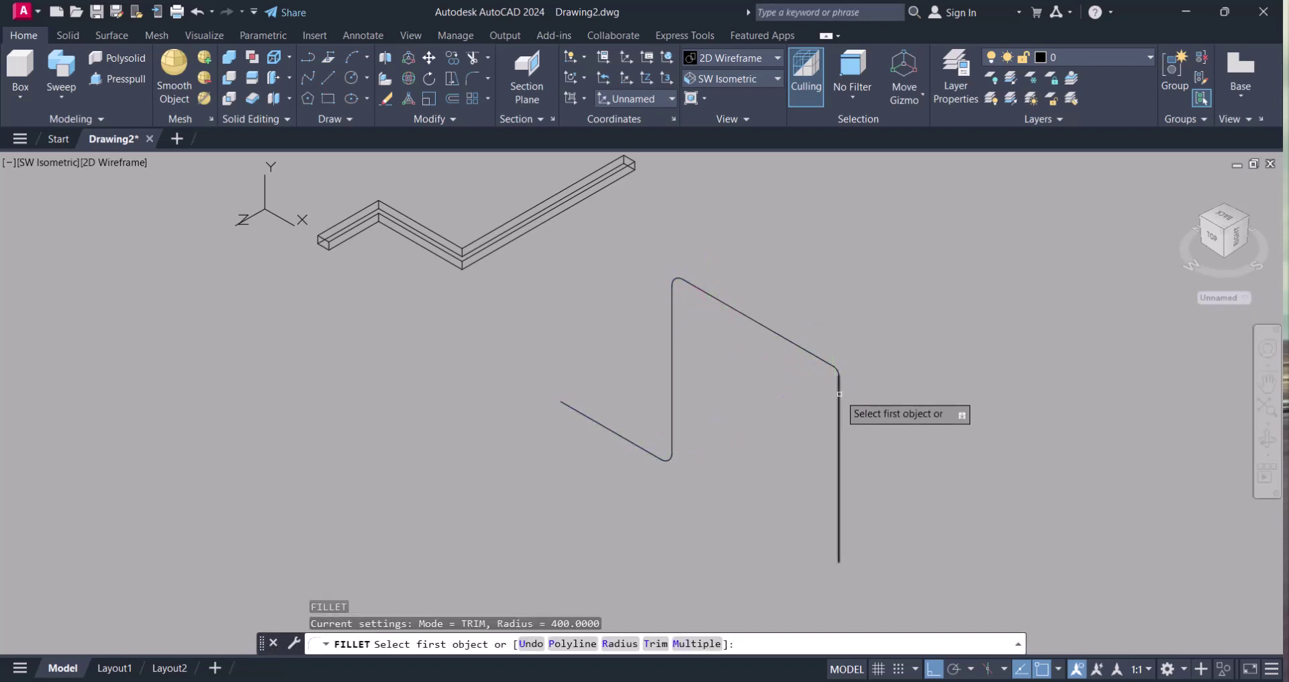
pyautogui.click(839, 403)
pyautogui.click(818, 355)
pyautogui.press('Return')
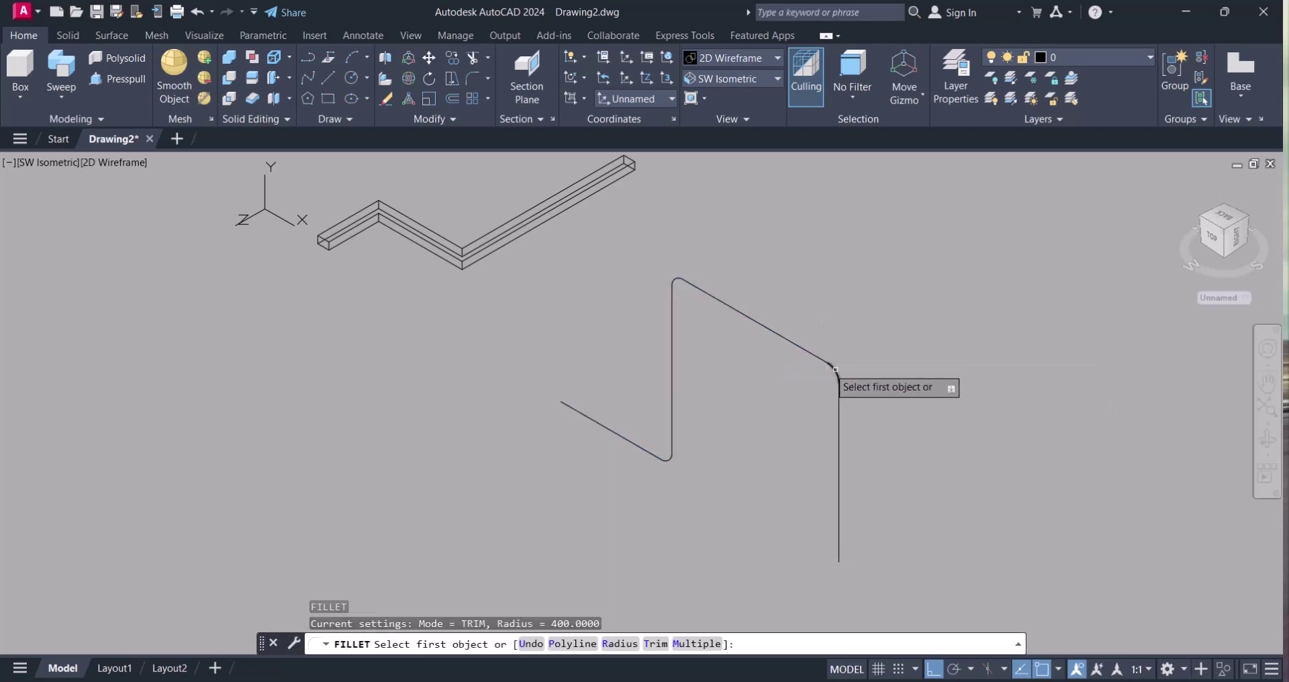
pyautogui.press('Escape')
pyautogui.click(807, 300)
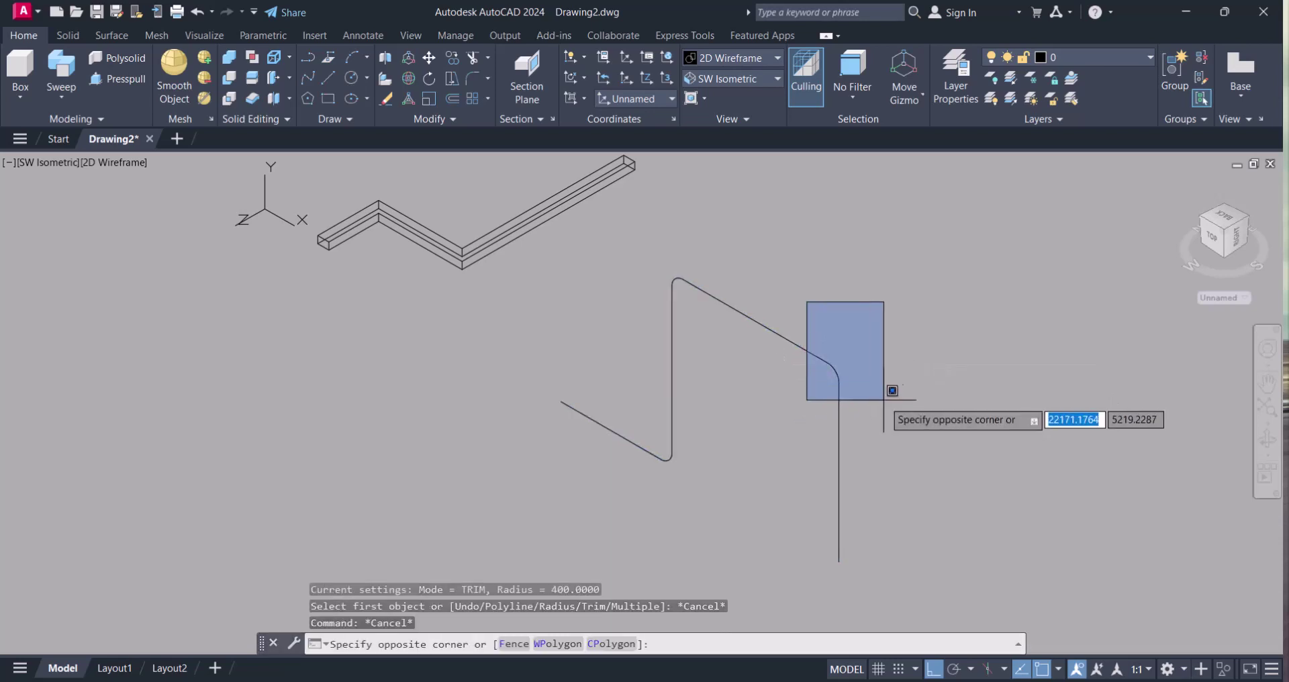
pyautogui.press('Escape')
pyautogui.press('Return')
pyautogui.press('Escape')
pyautogui.click(688, 369)
pyautogui.press('Escape')
pyautogui.press('Escape')
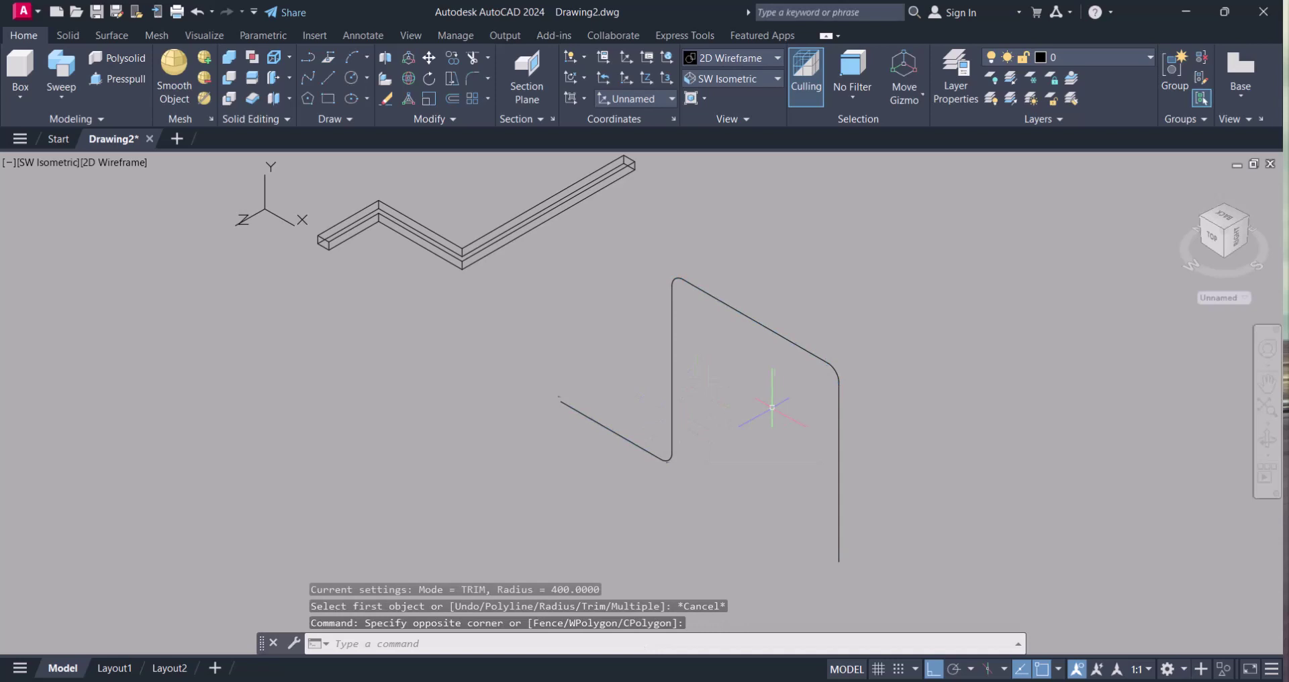
pyautogui.scroll(-3, 772, 376)
pyautogui.scroll(4, 708, 313)
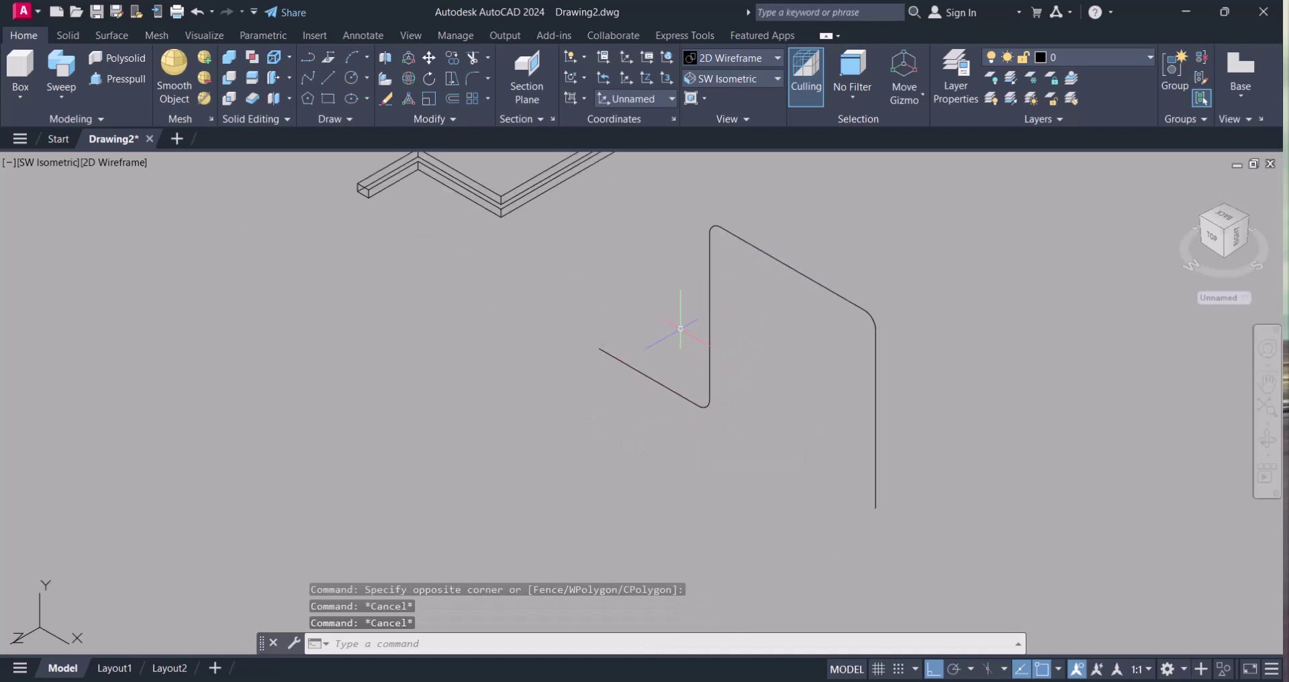
pyautogui.moveTo(712, 358)
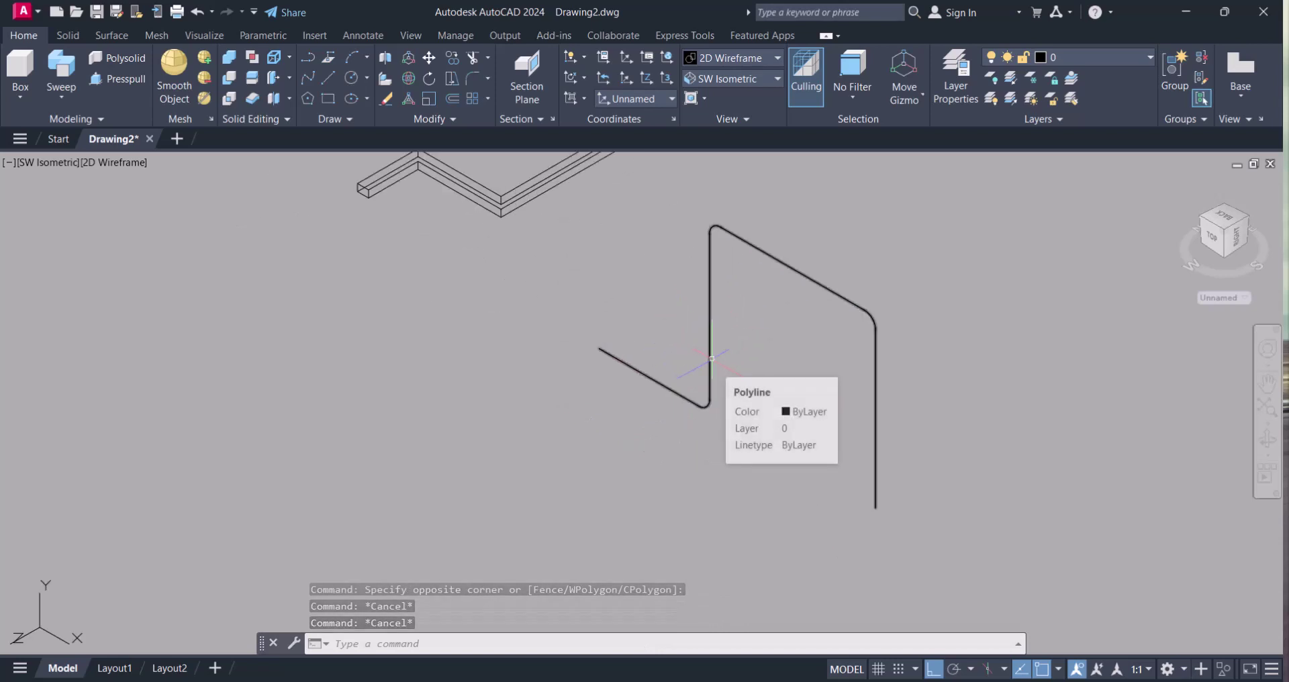
pyautogui.moveTo(712, 358); pyautogui.dragTo(694, 376, button='middle')
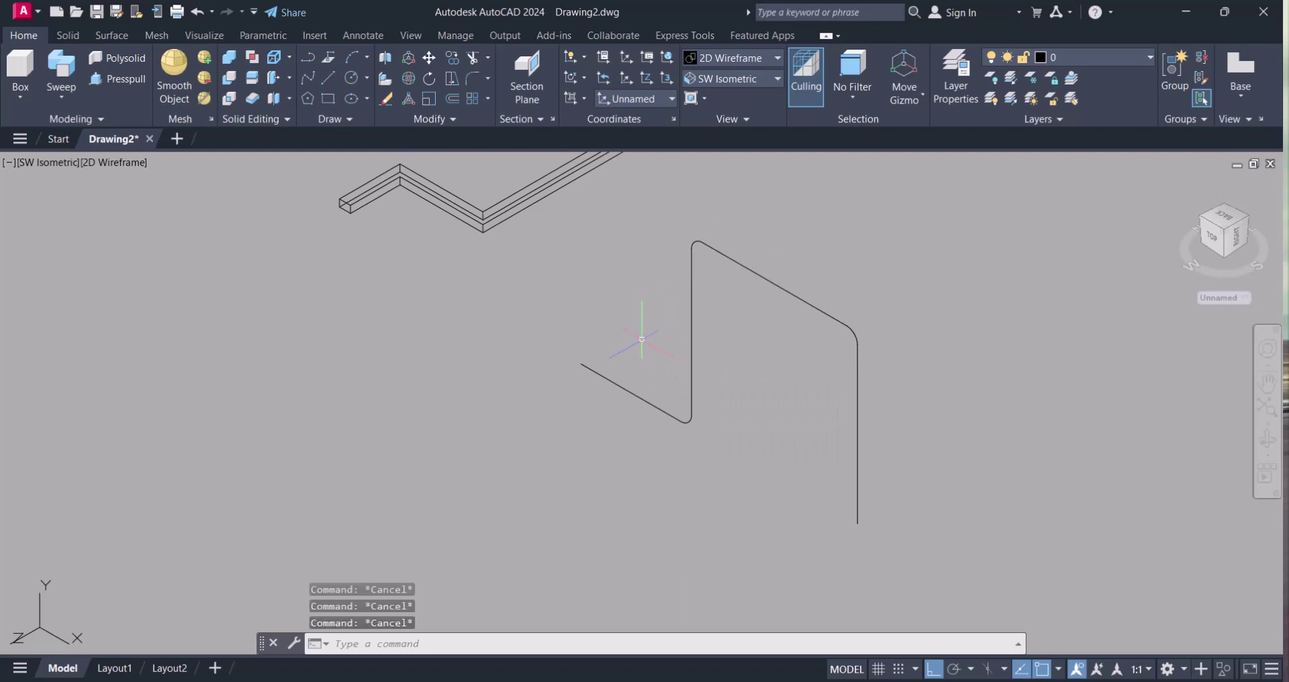
pyautogui.write('c')
pyautogui.press('Return')
pyautogui.click(484, 364)
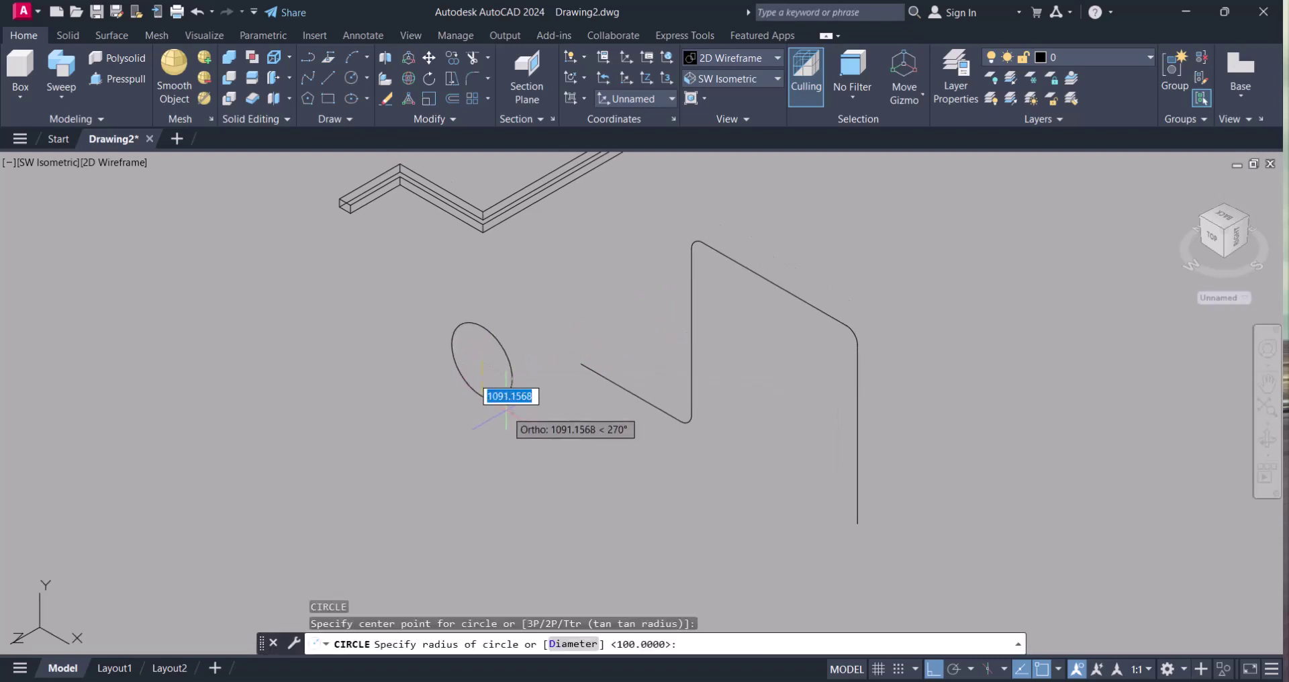
pyautogui.scroll(2, 473, 349)
pyautogui.scroll(-1, 540, 427)
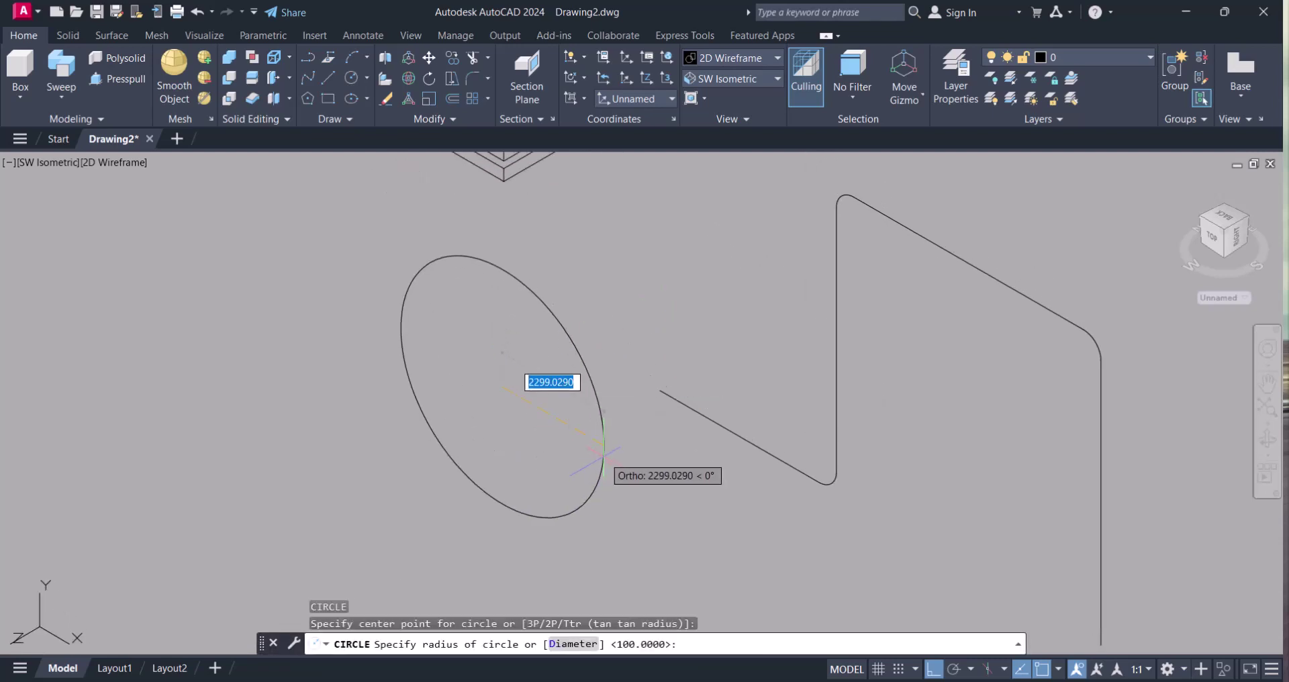
pyautogui.scroll(-1, 594, 447)
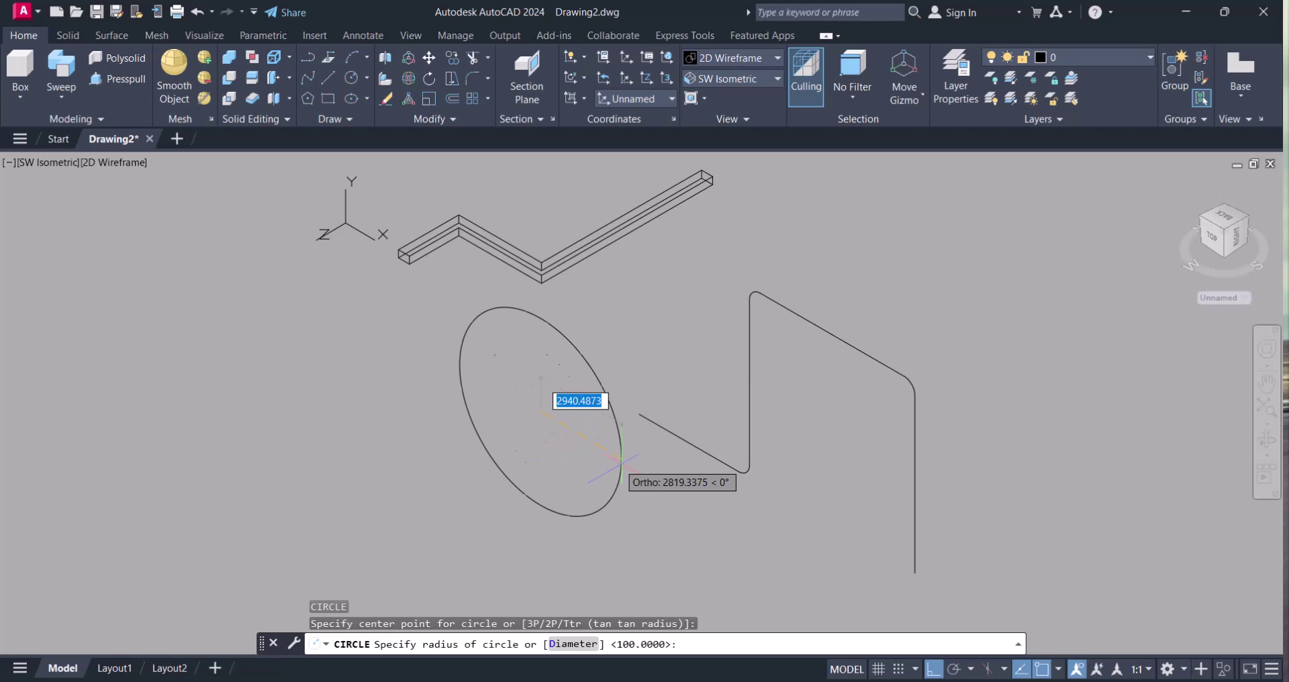
pyautogui.press('Escape')
# - Place the UCS at the polyline's free start endpoint with X along the current negative Z direction and Y upward, so Z follows the first segment
pyautogui.scroll(3, 644, 428)
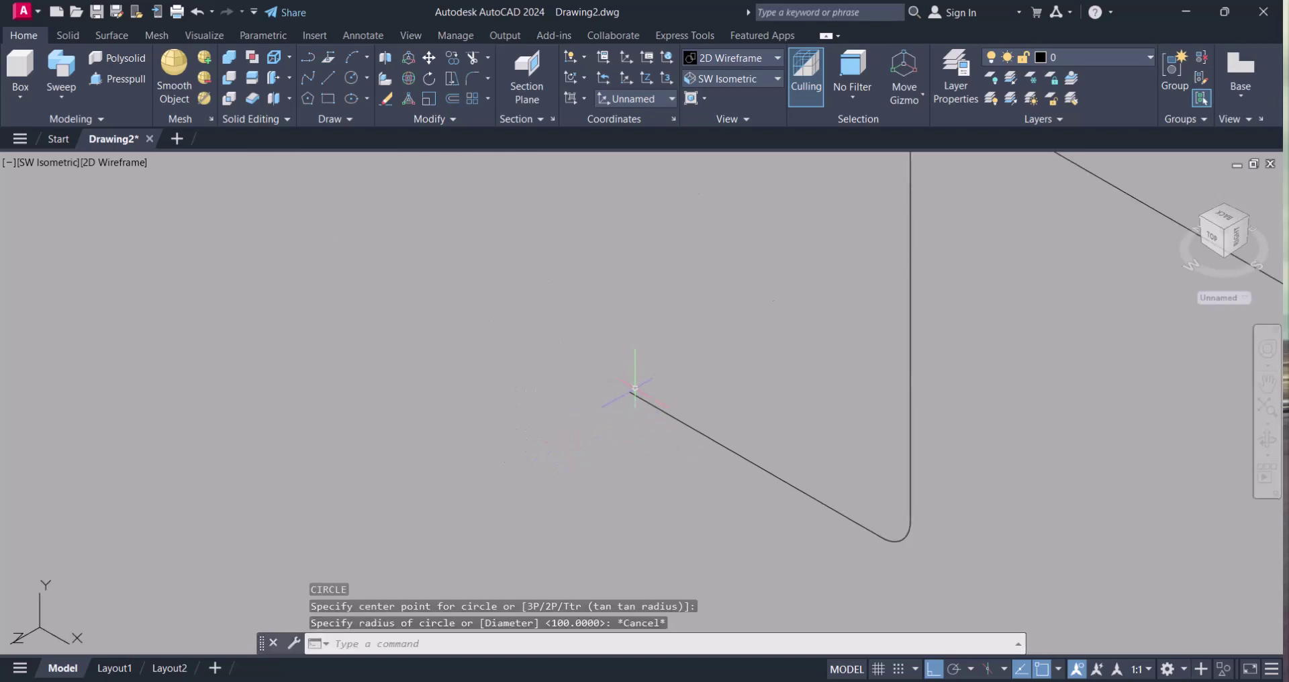
pyautogui.scroll(-3, 627, 390)
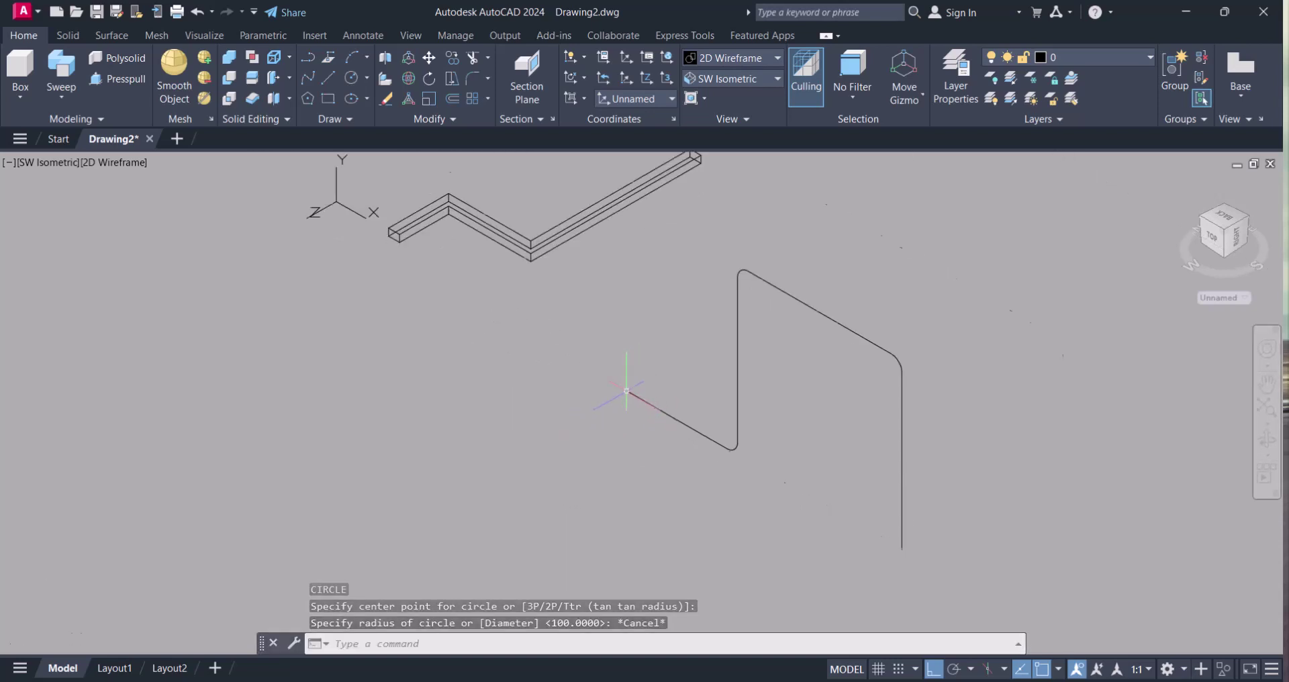
pyautogui.scroll(2, 626, 390)
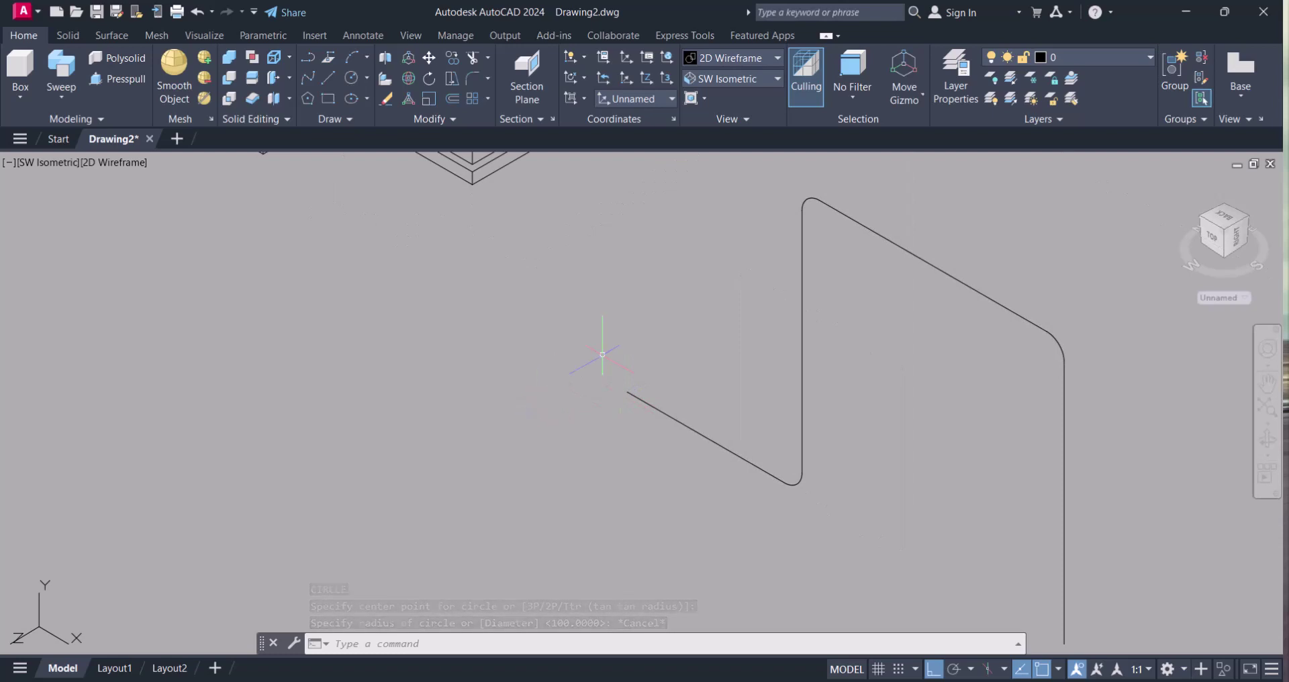
pyautogui.scroll(-2, 624, 281)
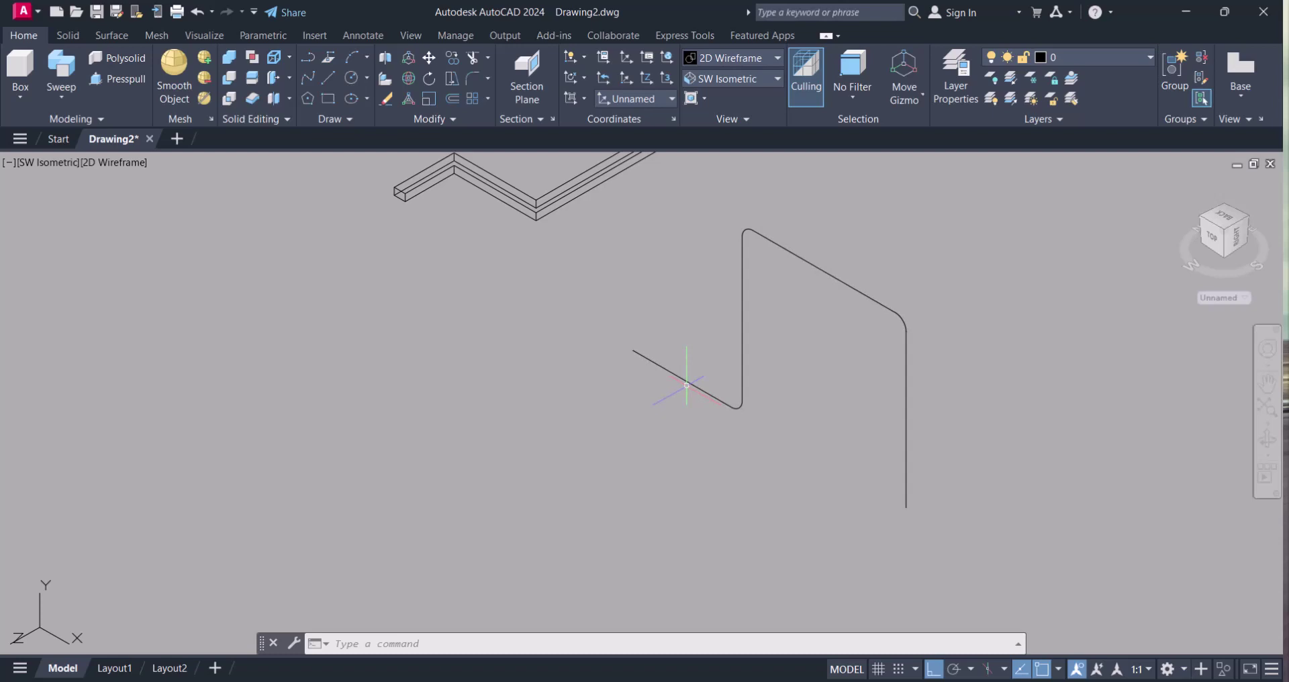
pyautogui.press('Escape')
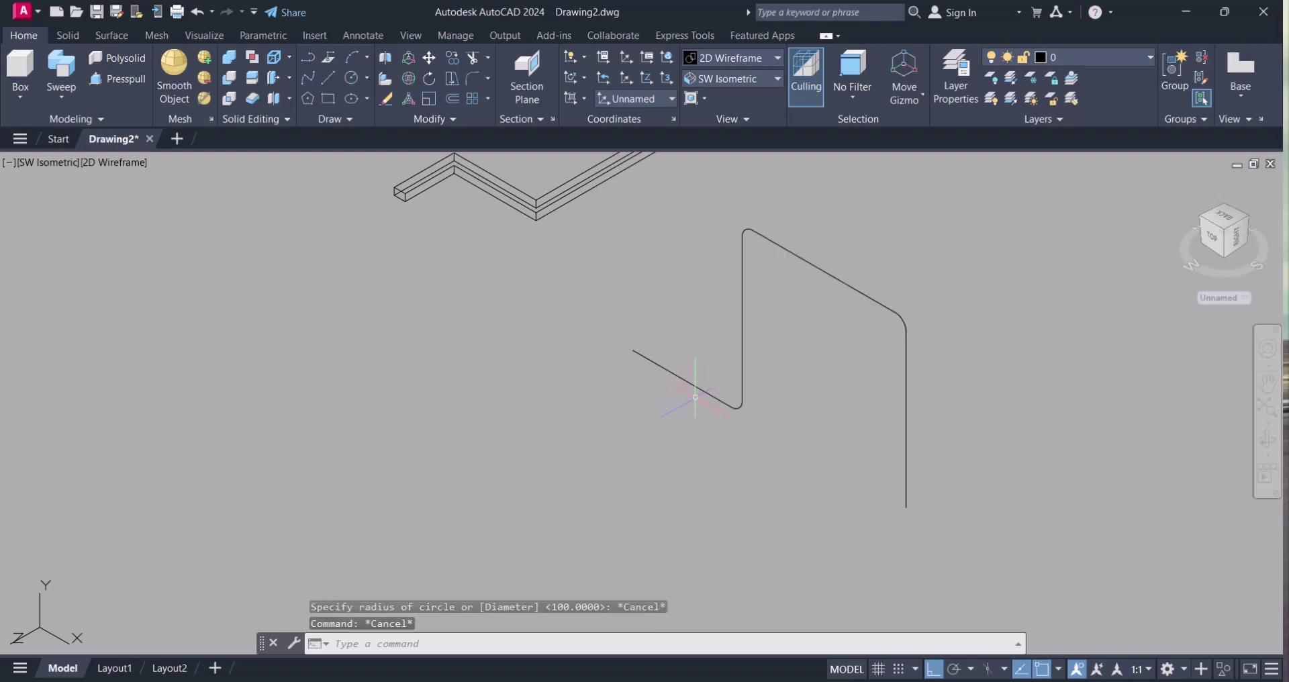
pyautogui.press('Escape')
pyautogui.write('UCS')
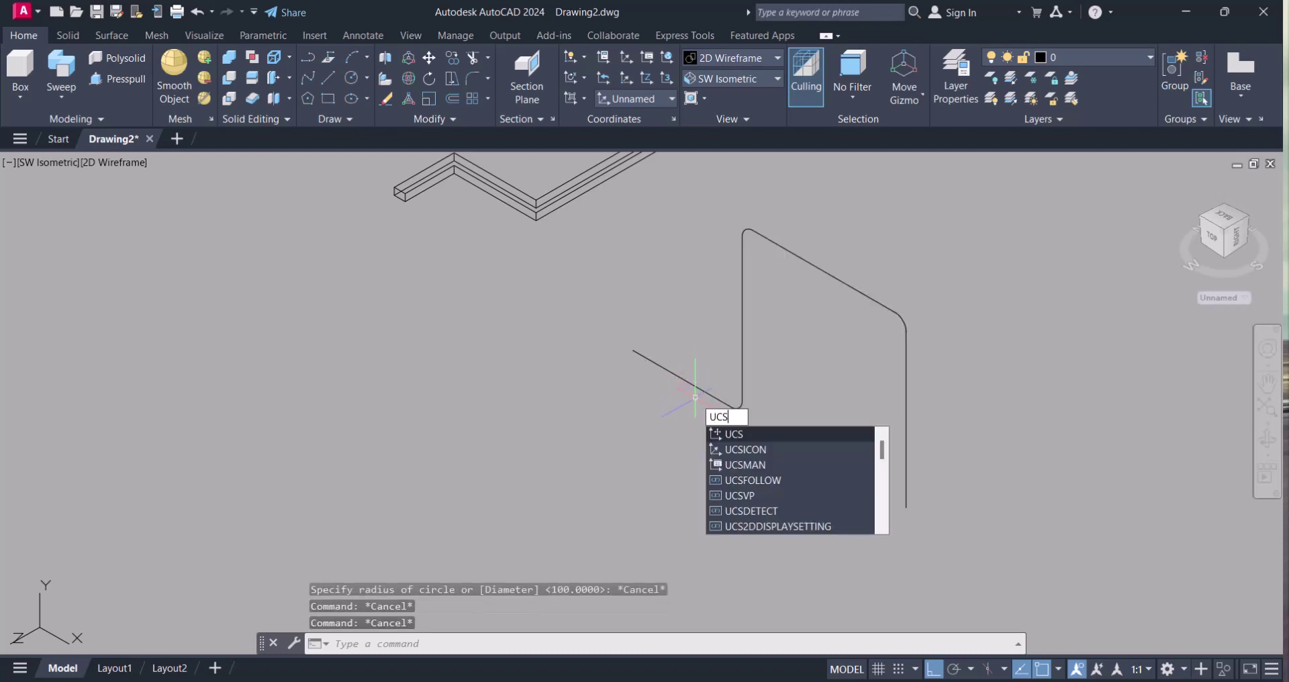
pyautogui.press('Return')
pyautogui.scroll(2, 565, 389)
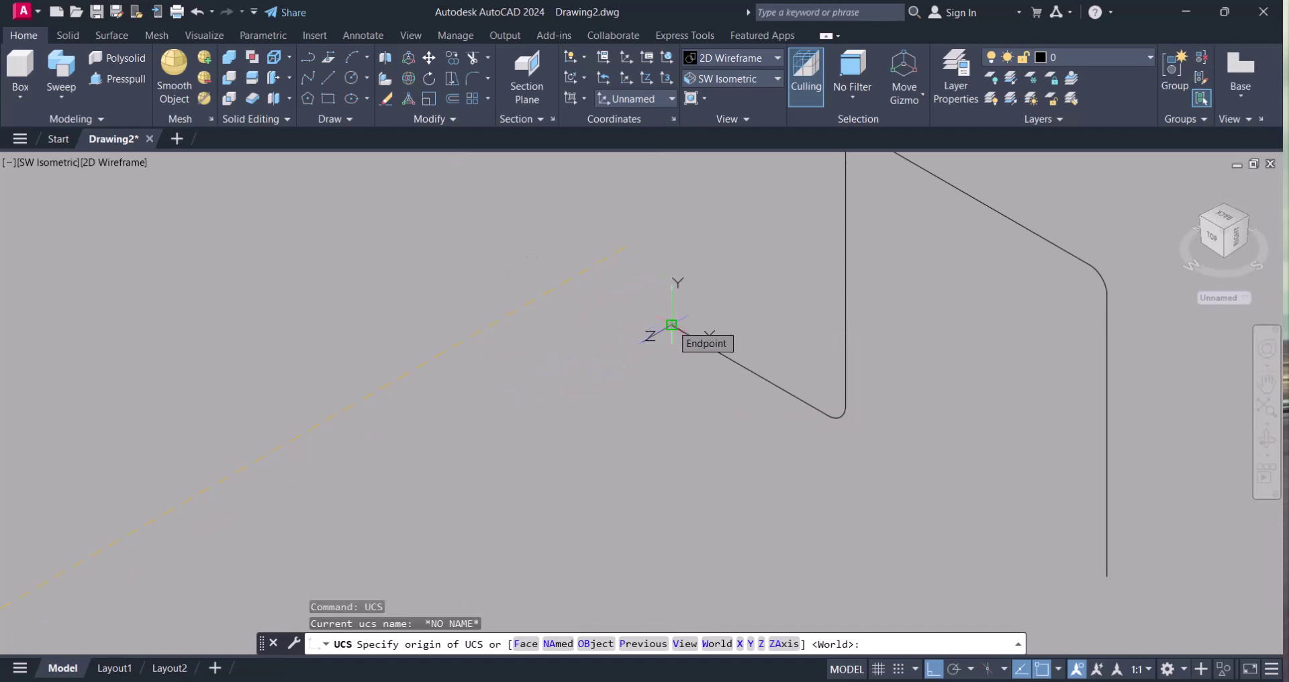
pyautogui.click(671, 325)
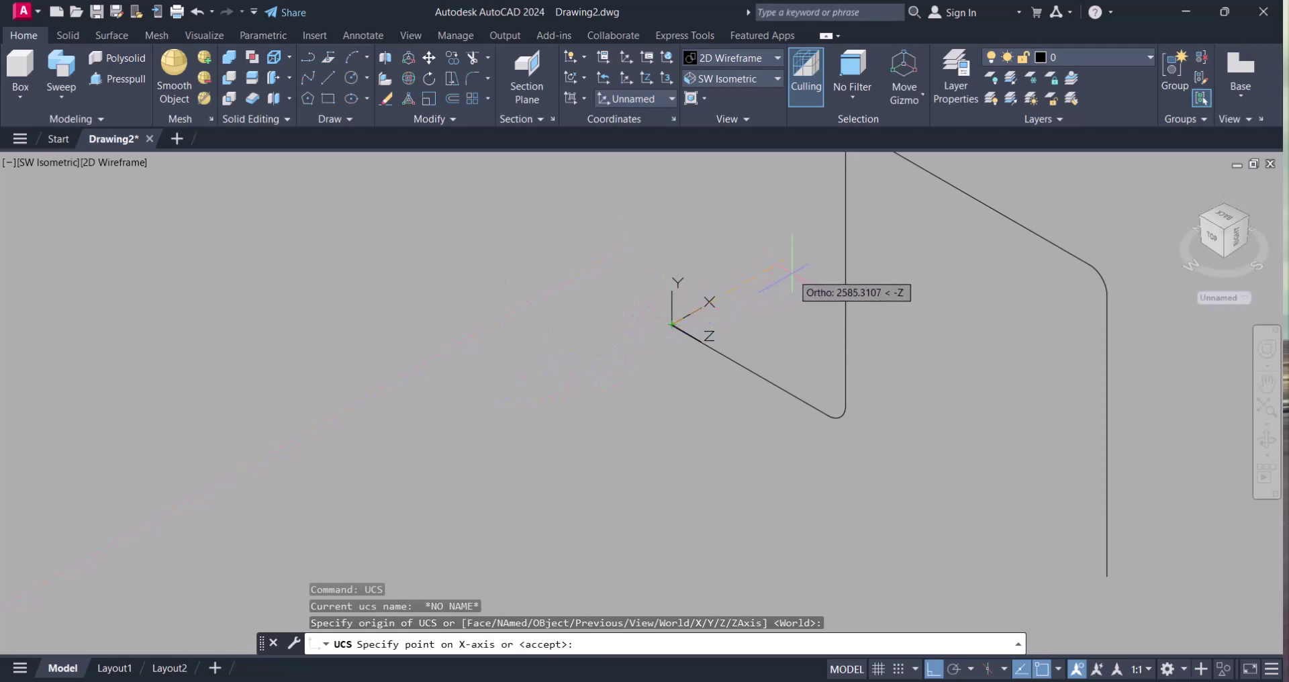
pyautogui.click(818, 251)
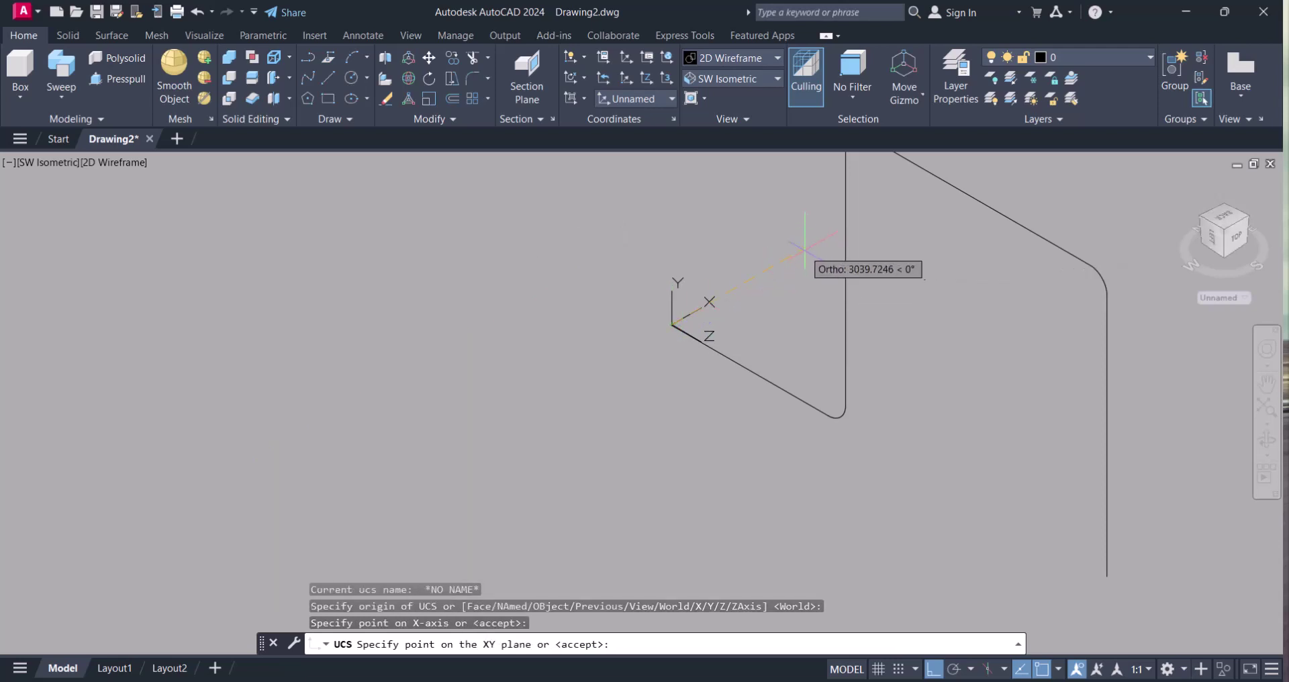
pyautogui.click(624, 182)
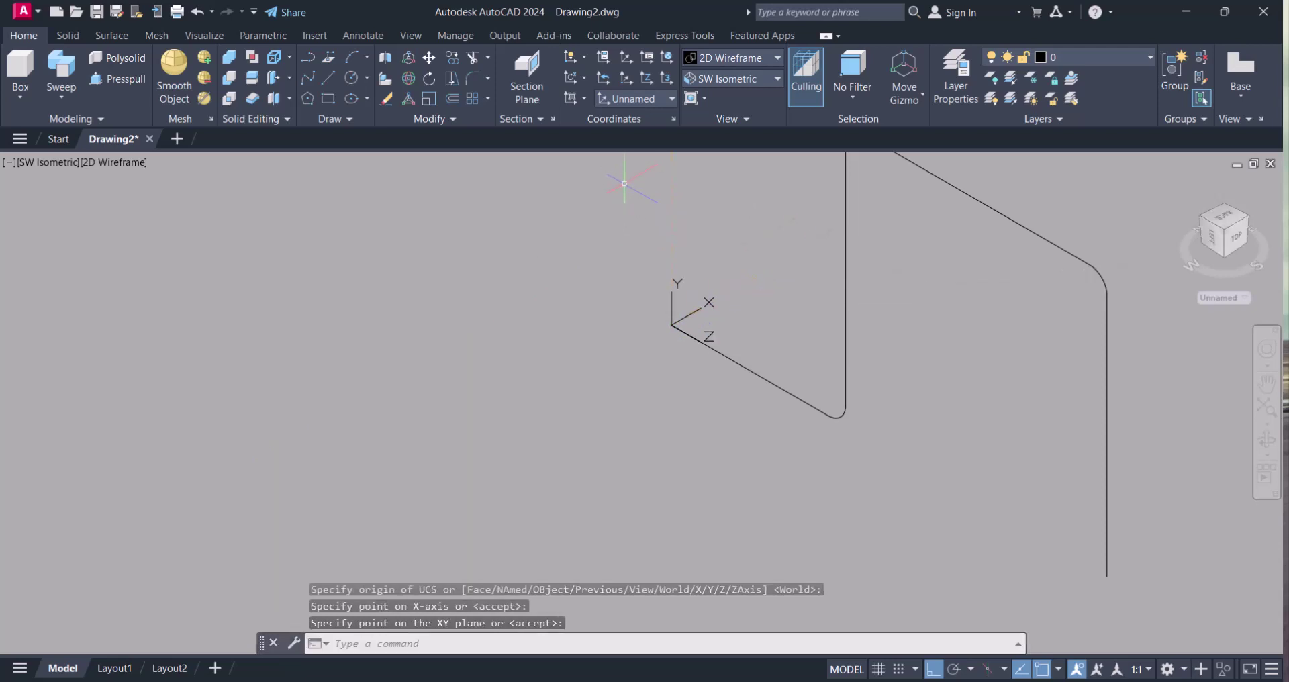
pyautogui.press('Escape')
pyautogui.write('c')
pyautogui.press('Return')
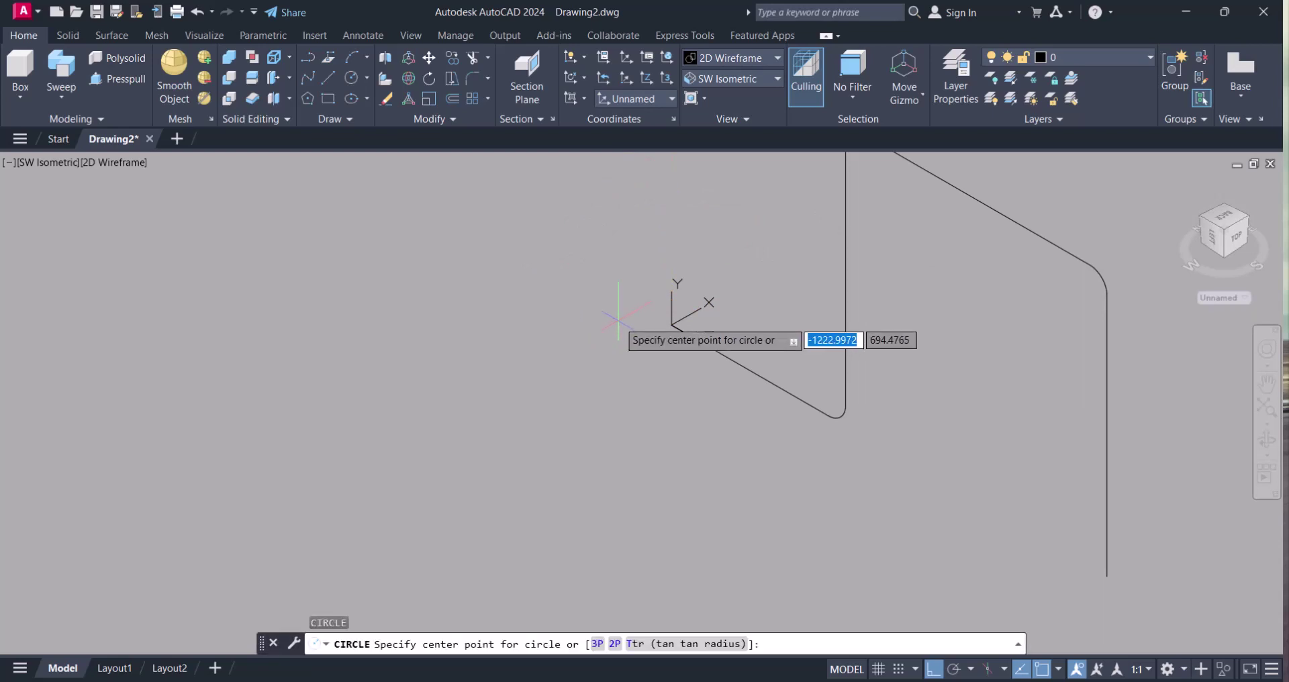
pyautogui.click(640, 287)
pyautogui.scroll(2, 649, 320)
pyautogui.scroll(1, 672, 289)
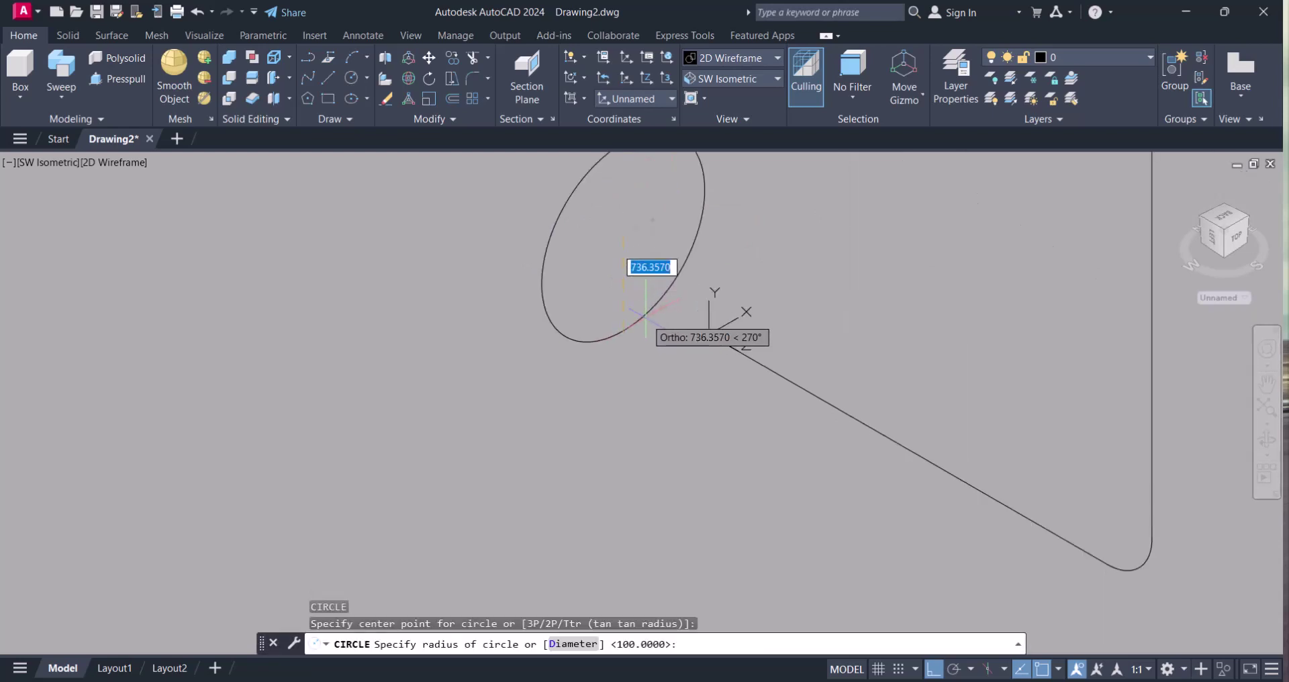
pyautogui.scroll(-3, 672, 295)
pyautogui.scroll(3, 644, 295)
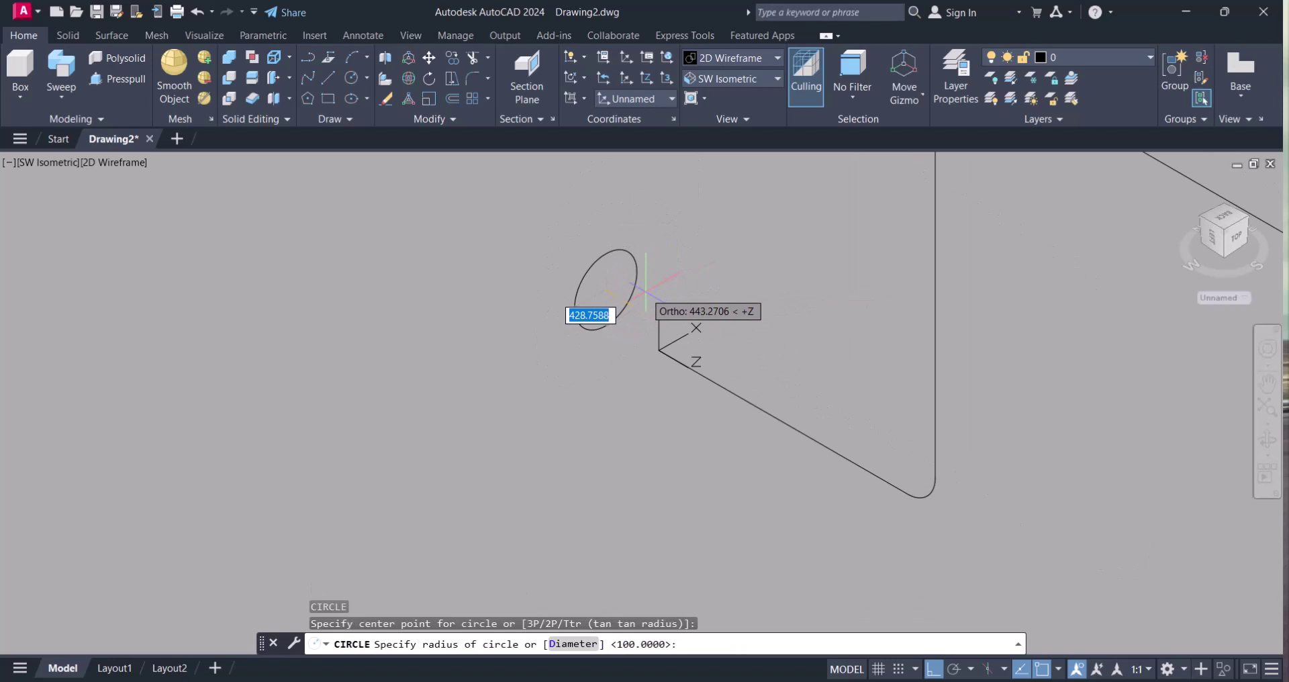
pyautogui.scroll(2, 641, 289)
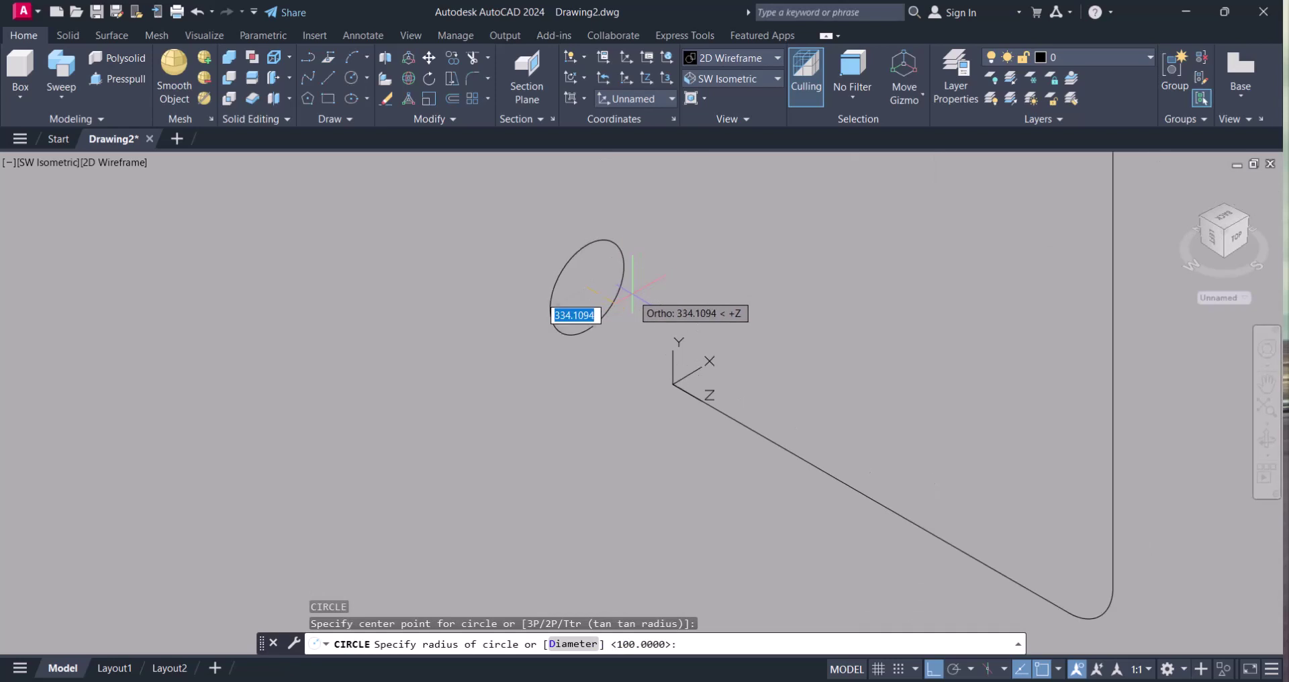
pyautogui.press('Escape')
pyautogui.press('Escape')
pyautogui.press('Escape')
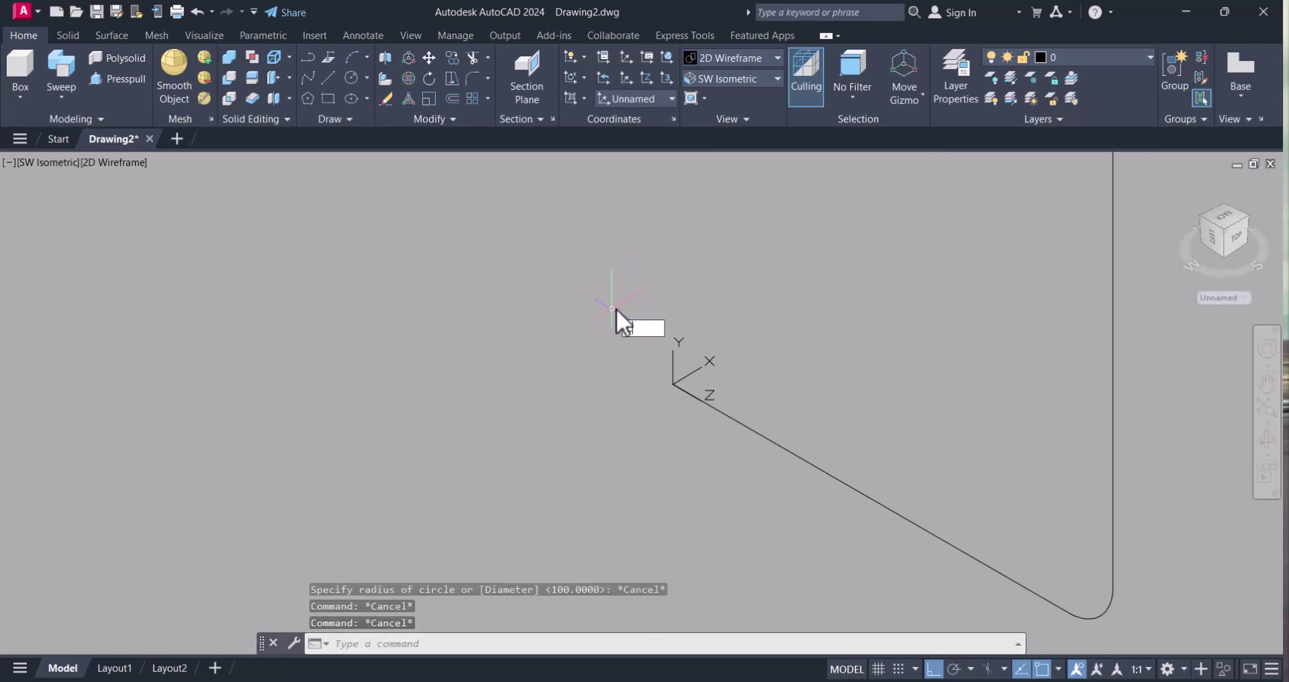
# - Draw a circle with a diameter of 400 beside the polyline's start endpoint, in the new XY plane
pyautogui.press('Return')
pyautogui.click(612, 309)
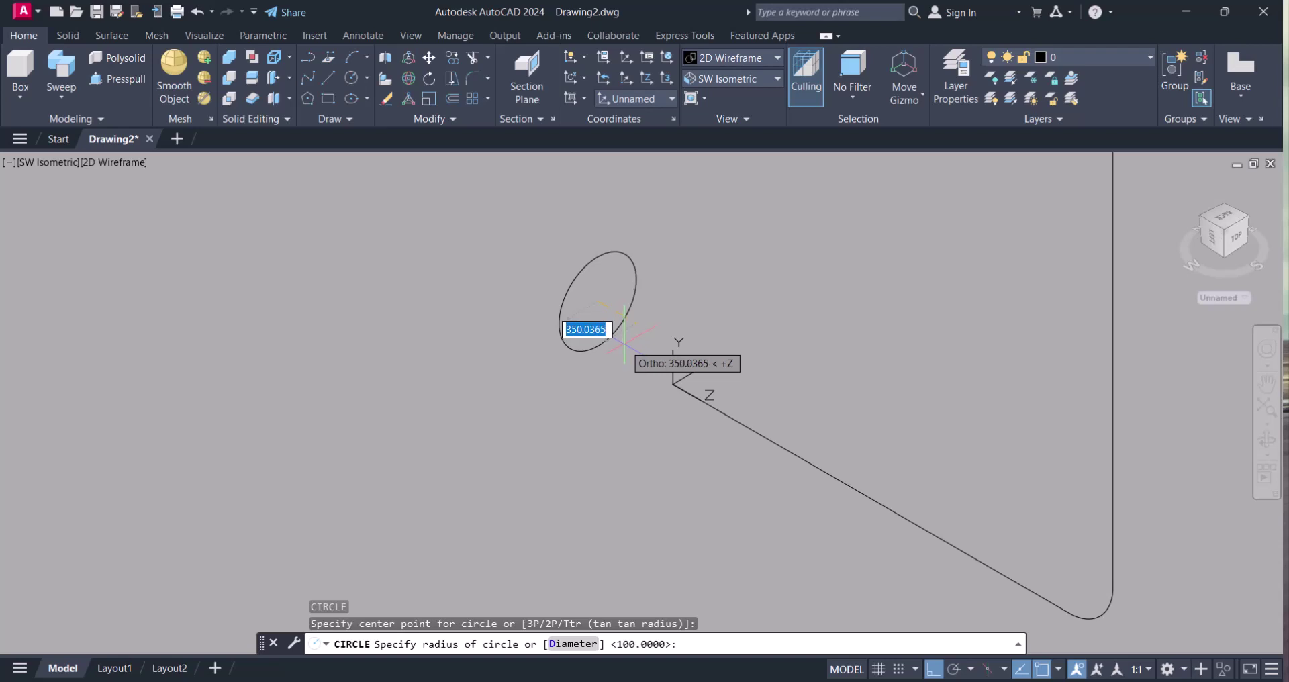
pyautogui.write('D')
pyautogui.press('Return')
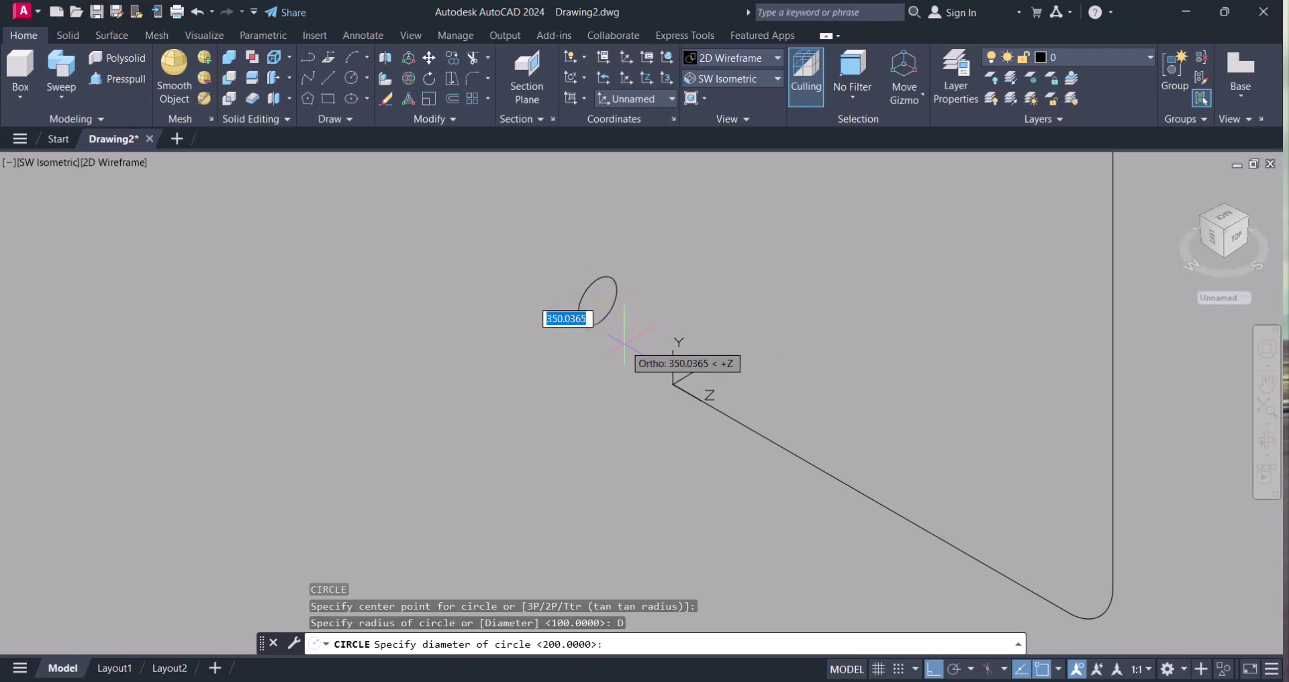
pyautogui.write('400')
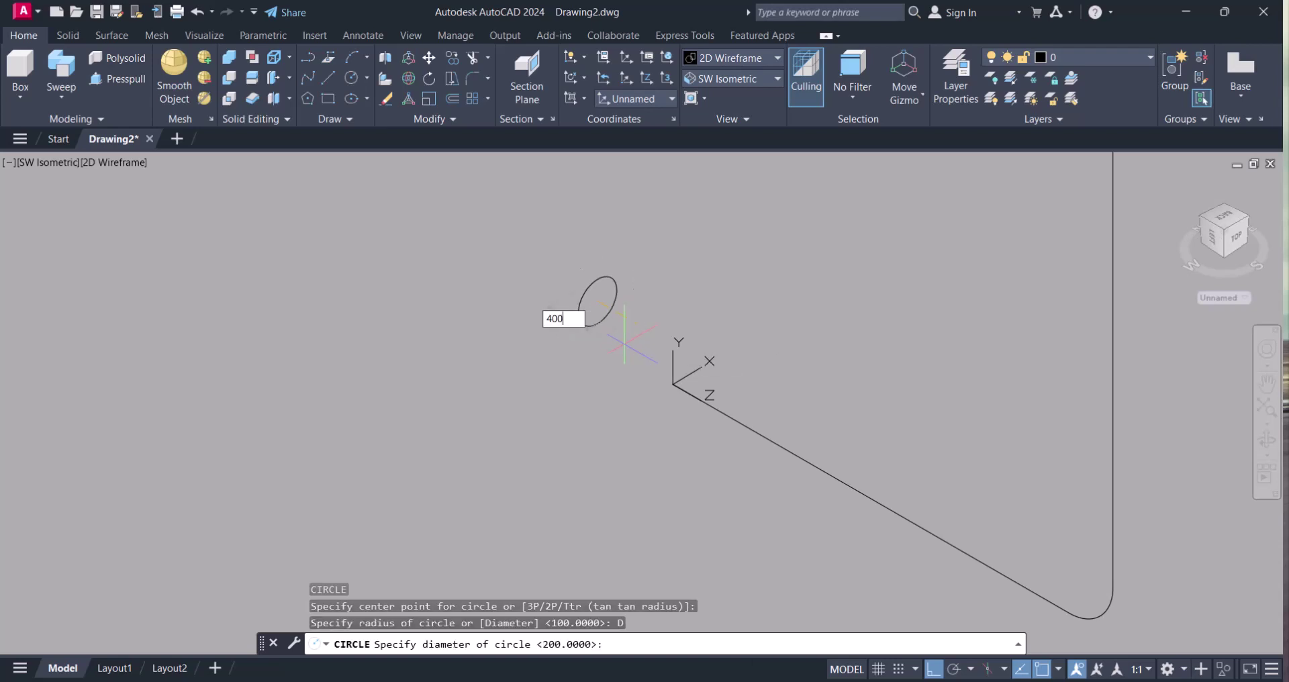
pyautogui.press('Return')
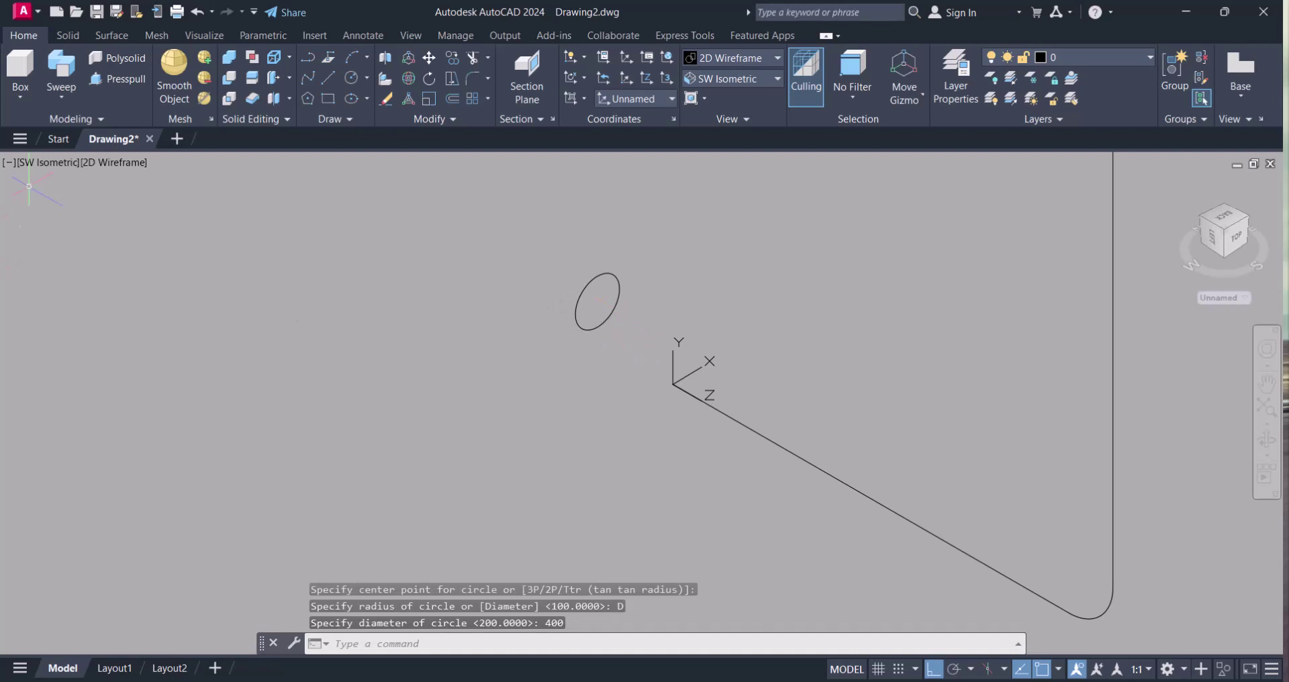
# - Sweep the 400-diameter circle along the filleted polyline path as a solid
pyautogui.scroll(-3, 561, 287)
pyautogui.moveTo(576, 287); pyautogui.dragTo(583, 374, button='middle')
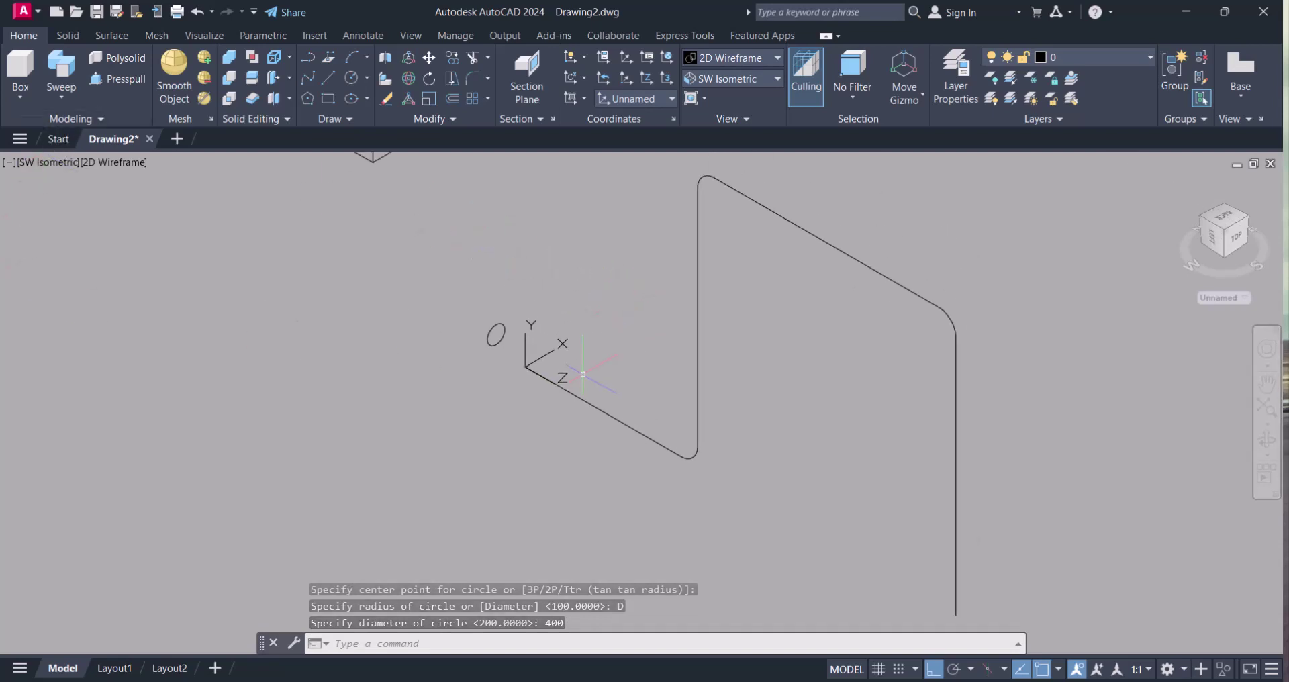
pyautogui.click(63, 67)
pyautogui.scroll(4, 475, 360)
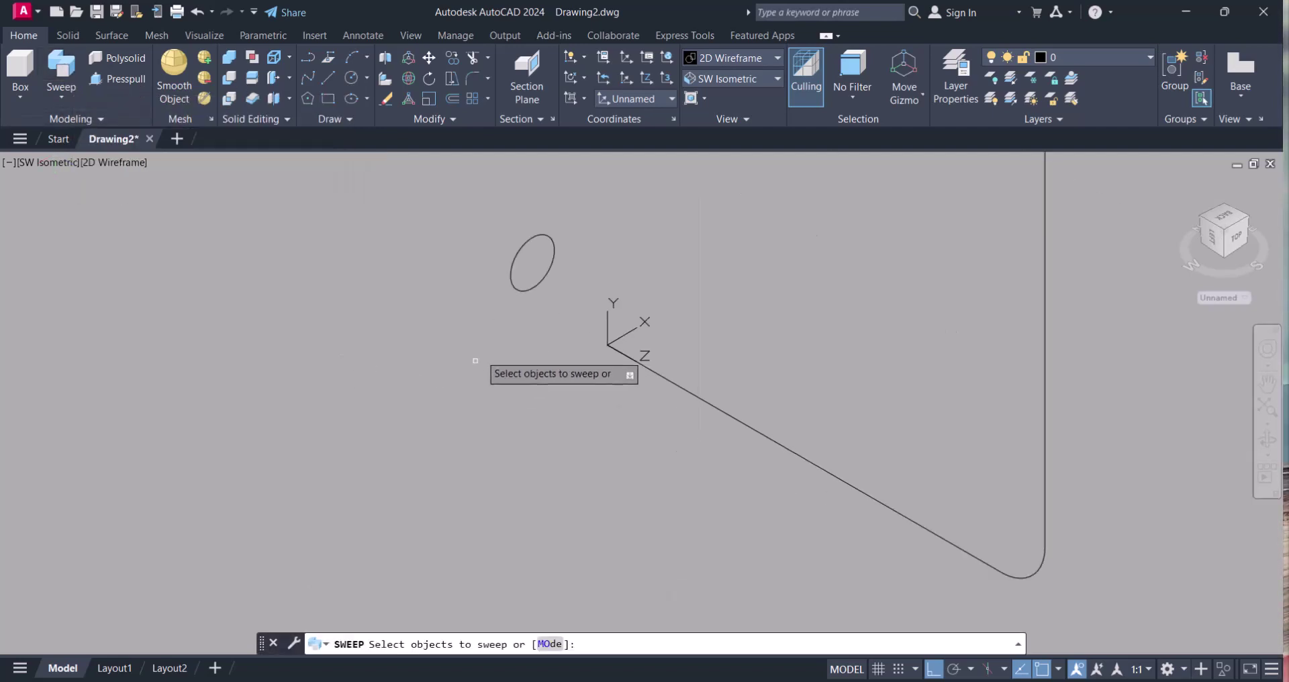
pyautogui.click(541, 278)
pyautogui.rightClick(529, 269)
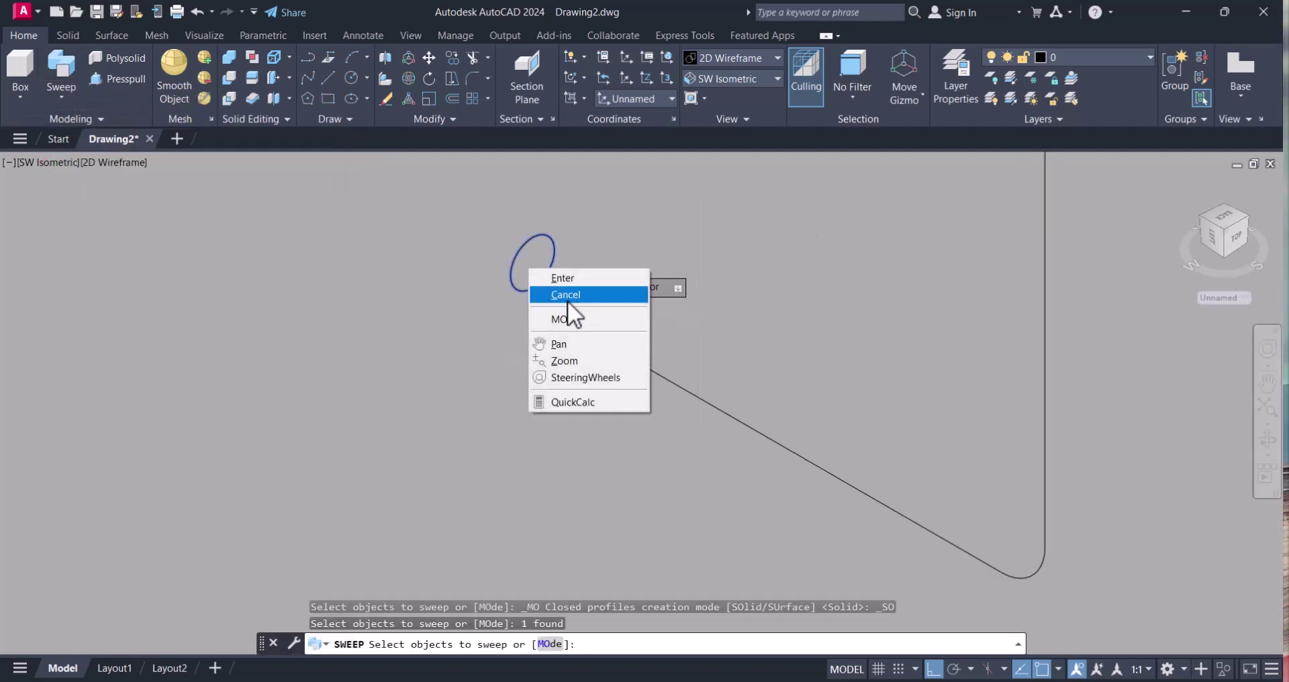
pyautogui.click(563, 278)
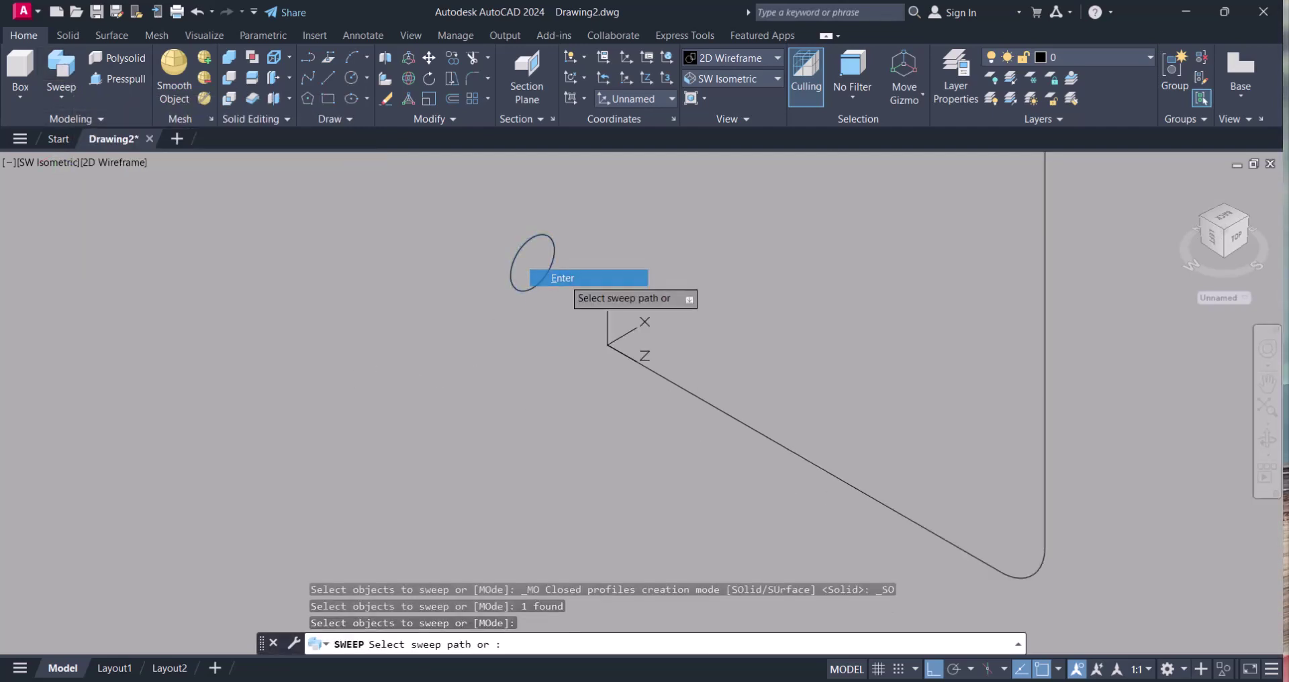
pyautogui.click(685, 388)
# - Set the visual style to Conceptual to shade the two swept solids
pyautogui.scroll(-5, 686, 387)
pyautogui.moveTo(765, 374); pyautogui.dragTo(750, 442, button='middle')
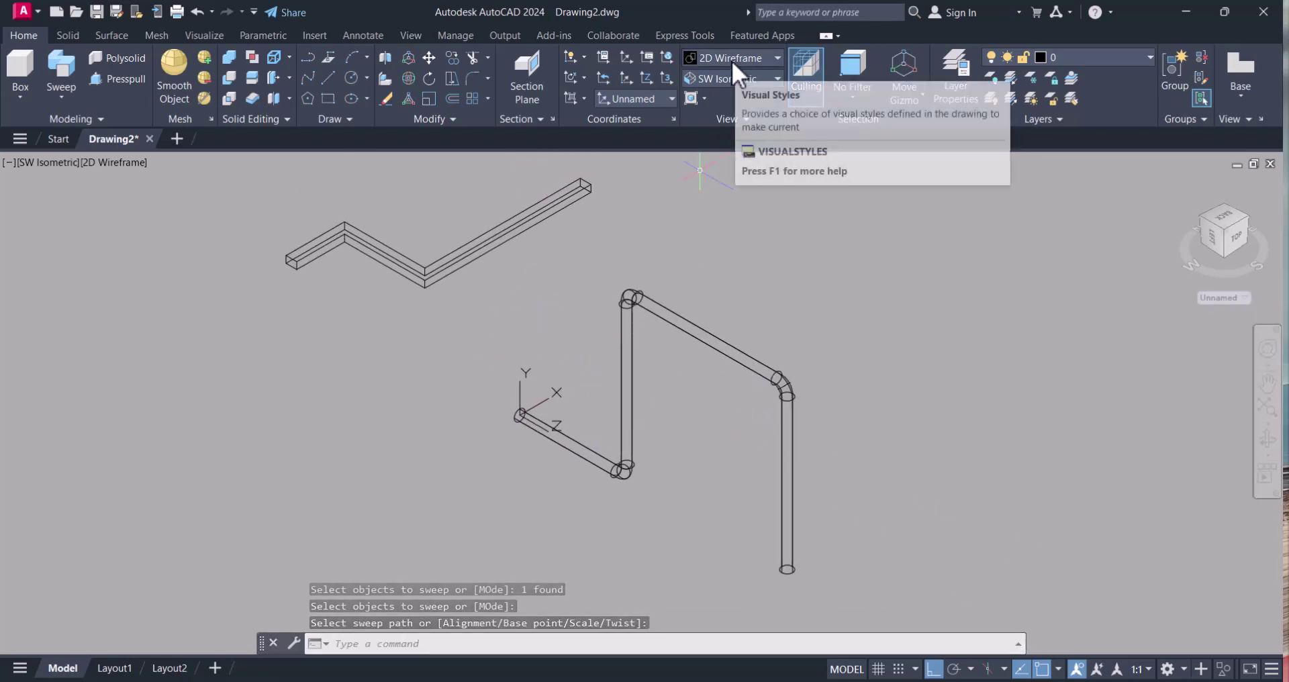
pyautogui.click(732, 58)
pyautogui.click(790, 94)
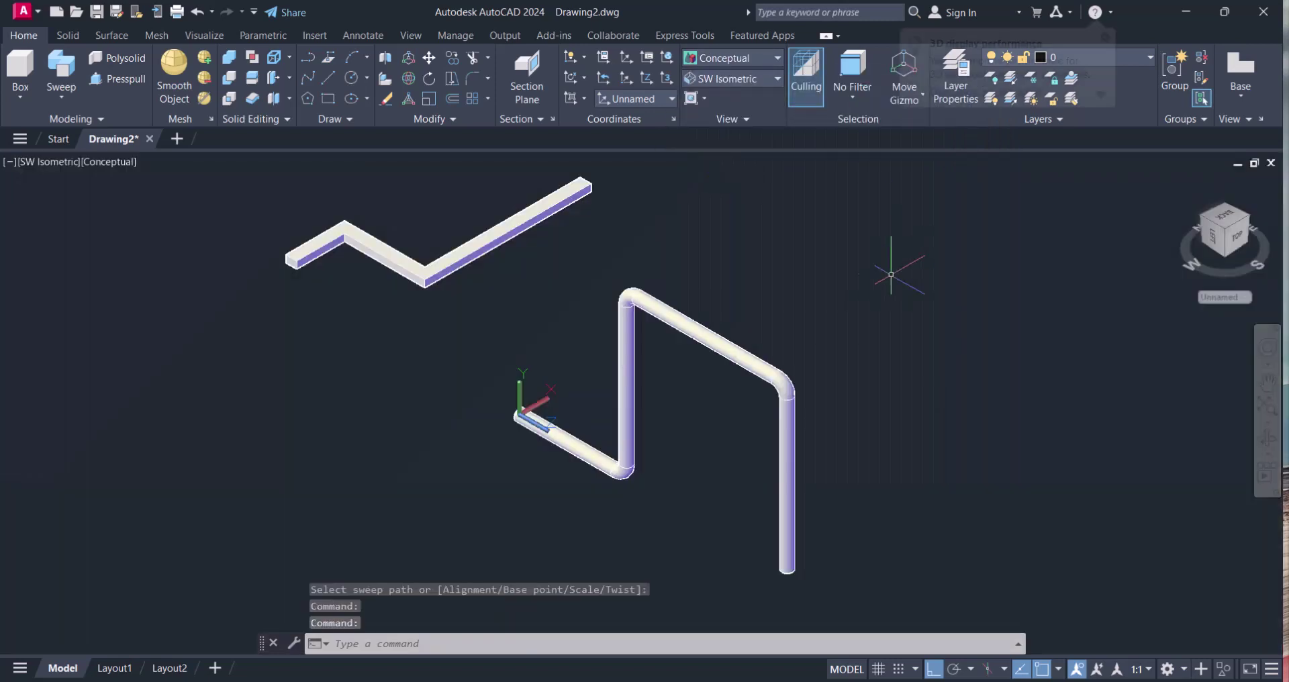
# - Examine the swept solids with 3D Orbit and from the SE Isometric view
pyautogui.scroll(4, 718, 416)
pyautogui.scroll(-3, 718, 415)
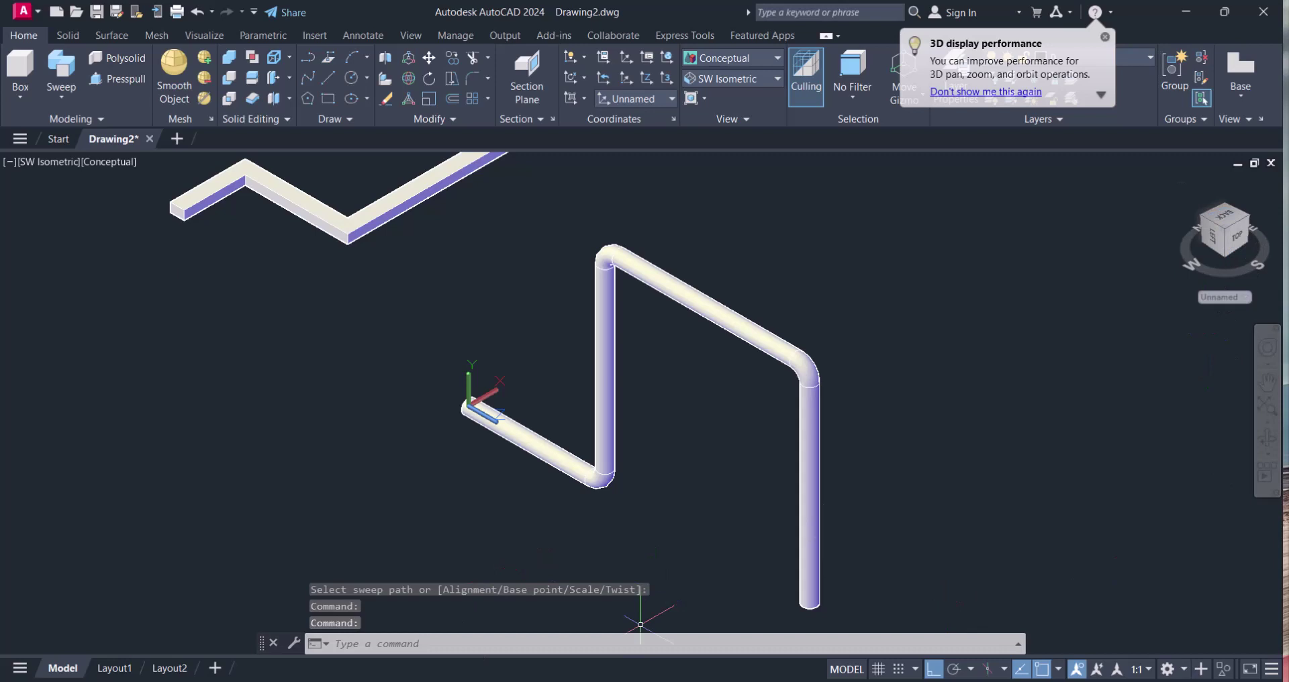
pyautogui.write('3dorbit')
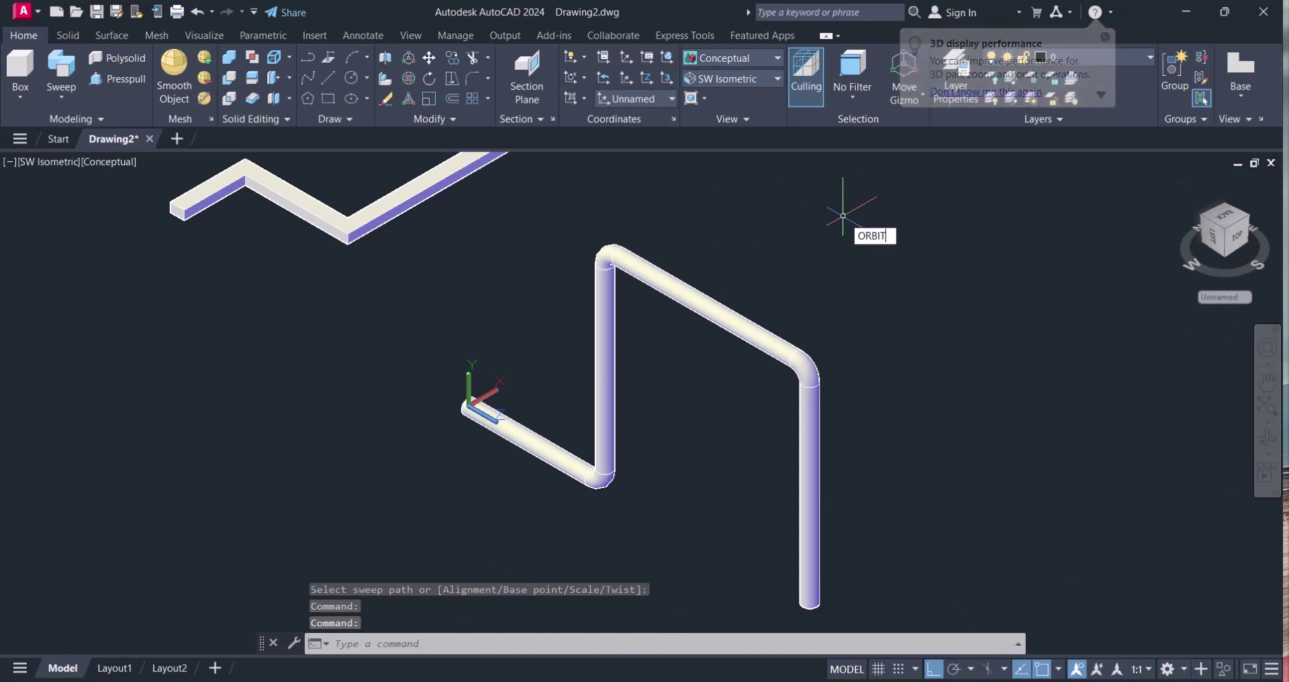
pyautogui.press('Return')
pyautogui.moveTo(751, 526); pyautogui.dragTo(814, 561)
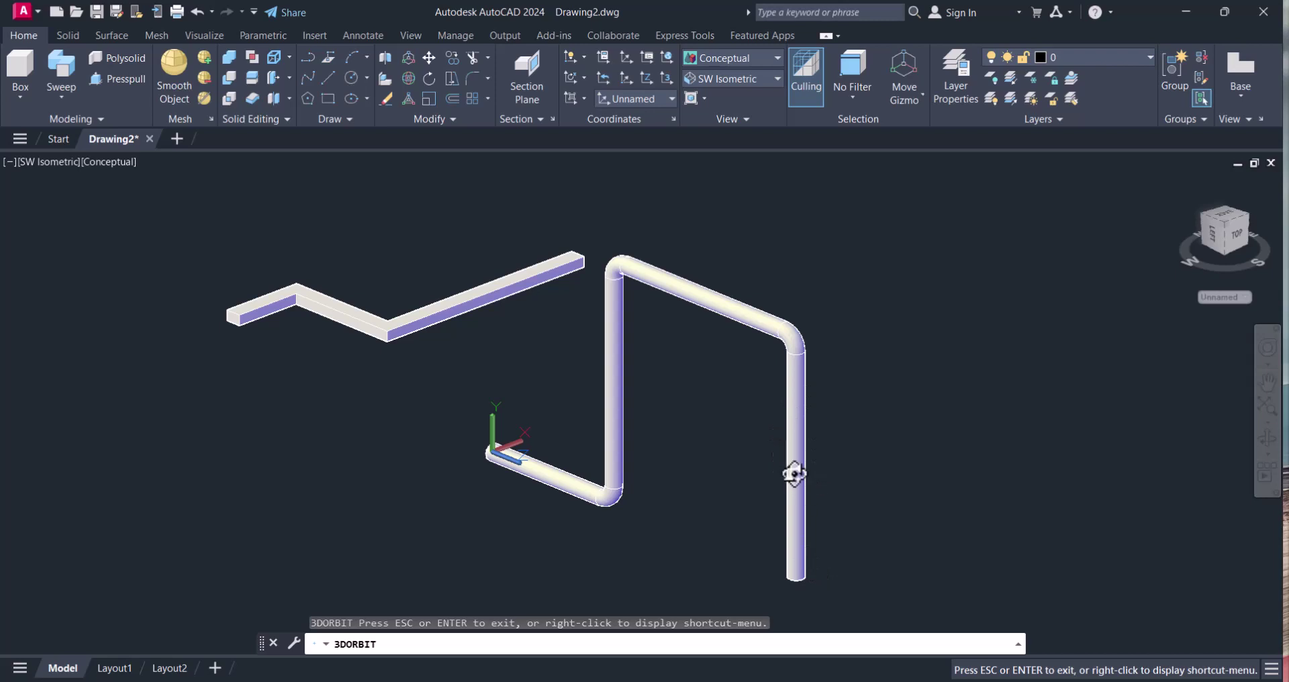
pyautogui.click(743, 80)
pyautogui.click(723, 213)
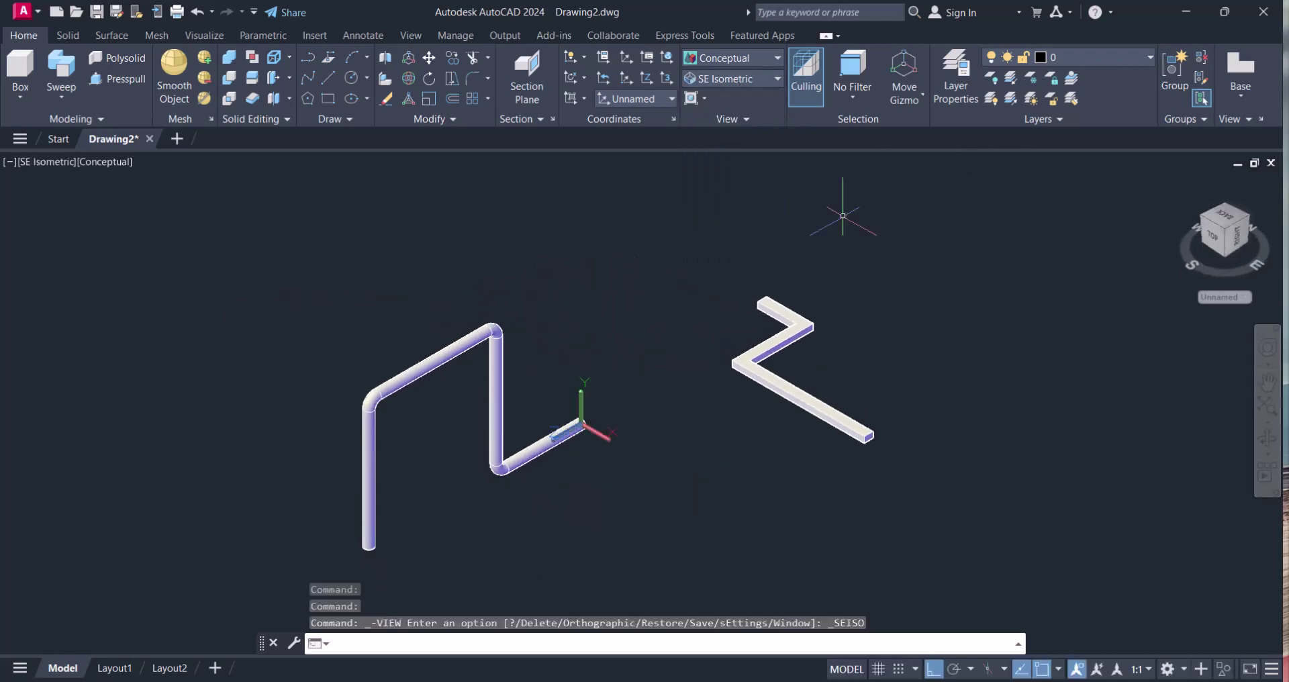
# - Inspect the swept solids in the Top, Front and Left views and return to SW Isometric
pyautogui.click(751, 78)
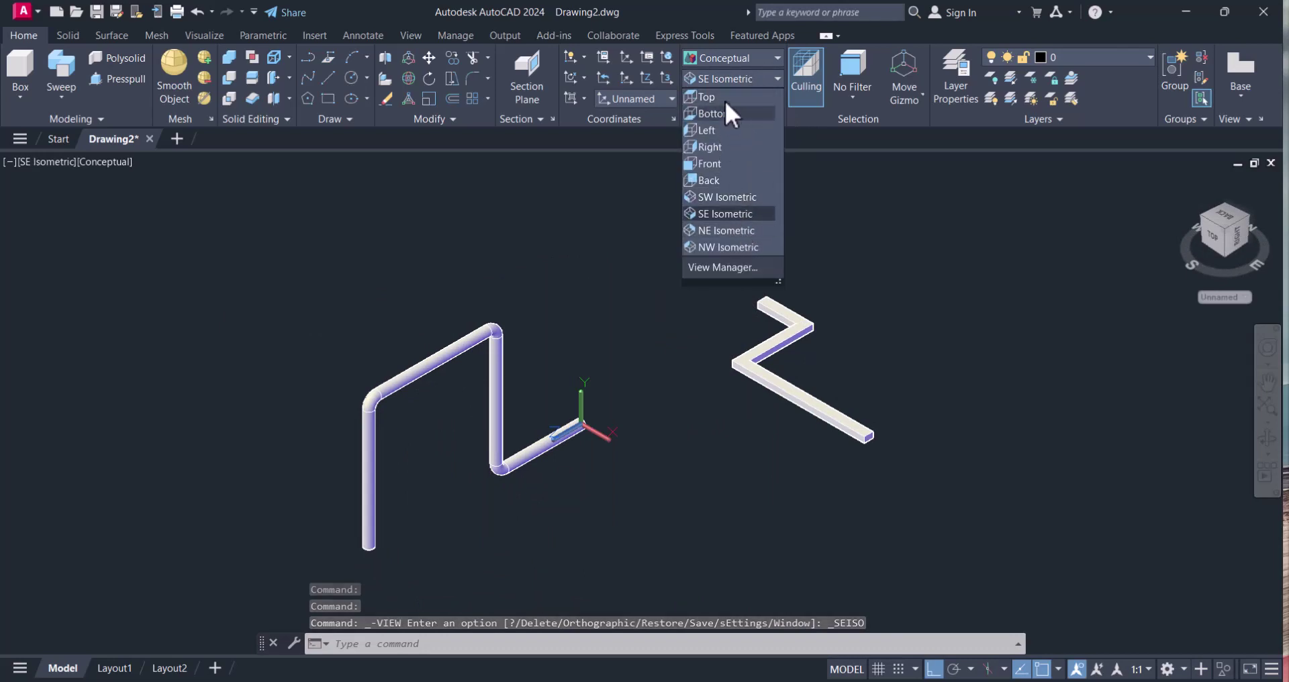
pyautogui.click(724, 97)
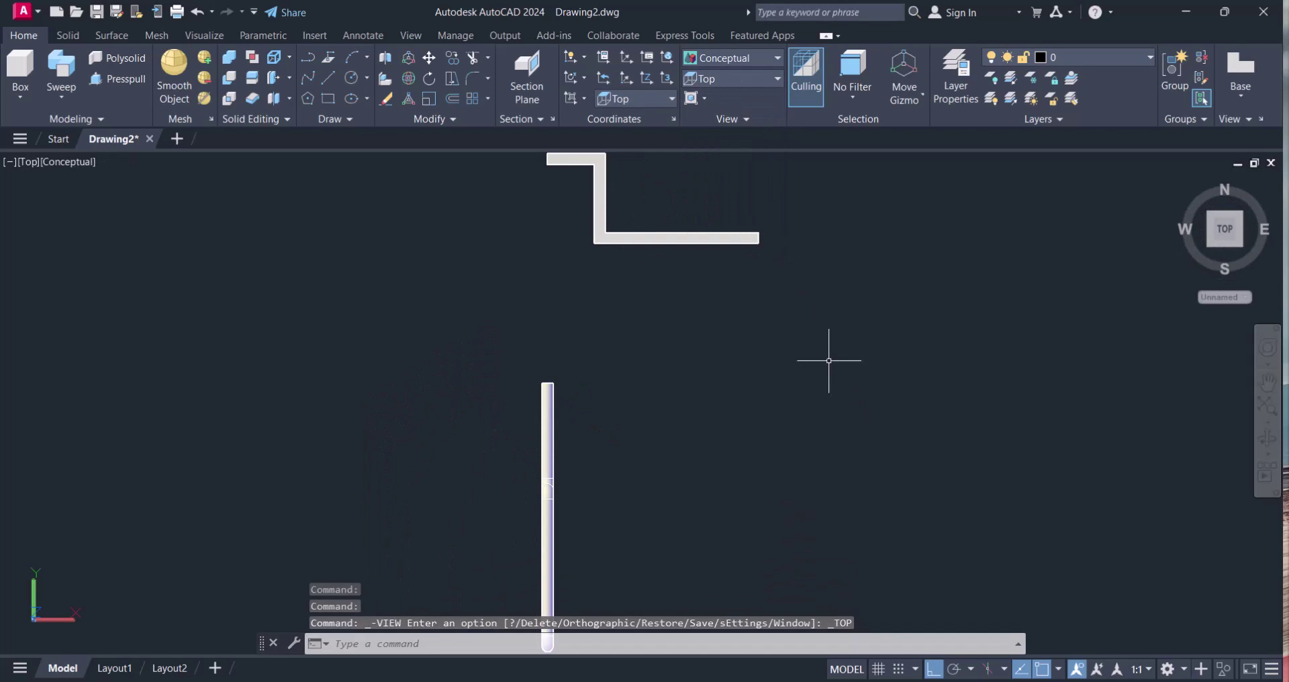
pyautogui.click(738, 59)
pyautogui.click(728, 70)
pyautogui.click(731, 78)
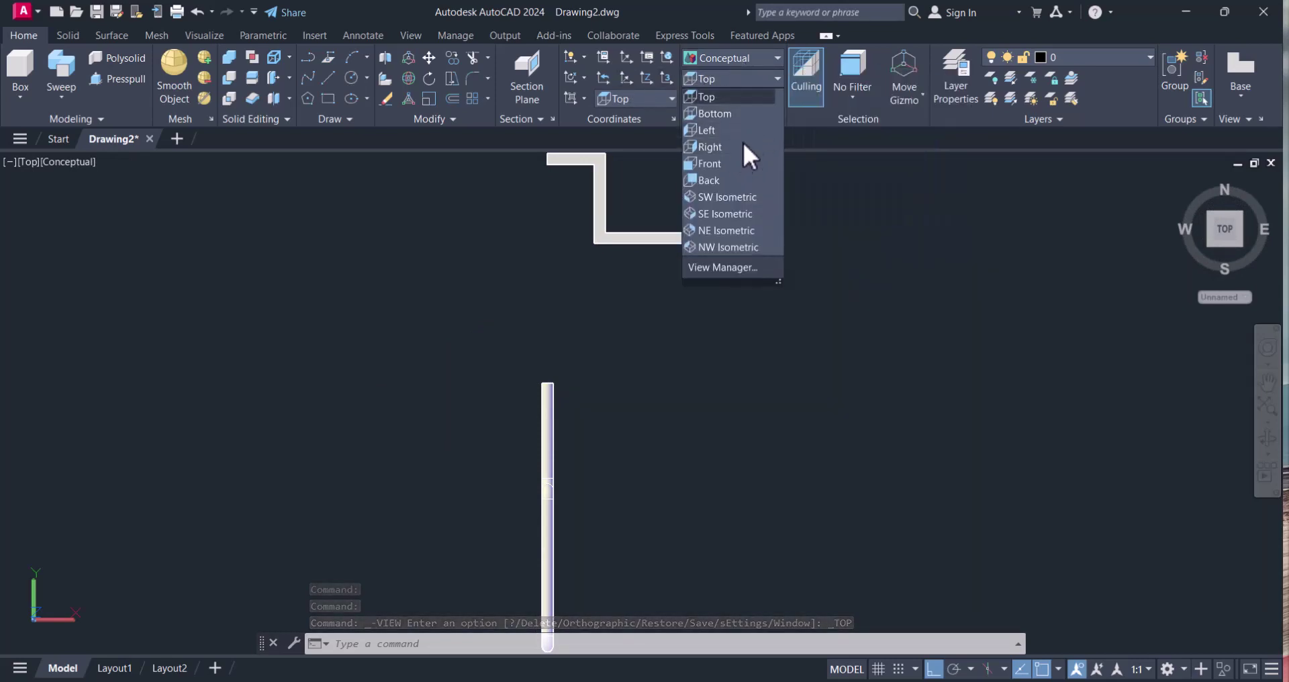
pyautogui.click(724, 163)
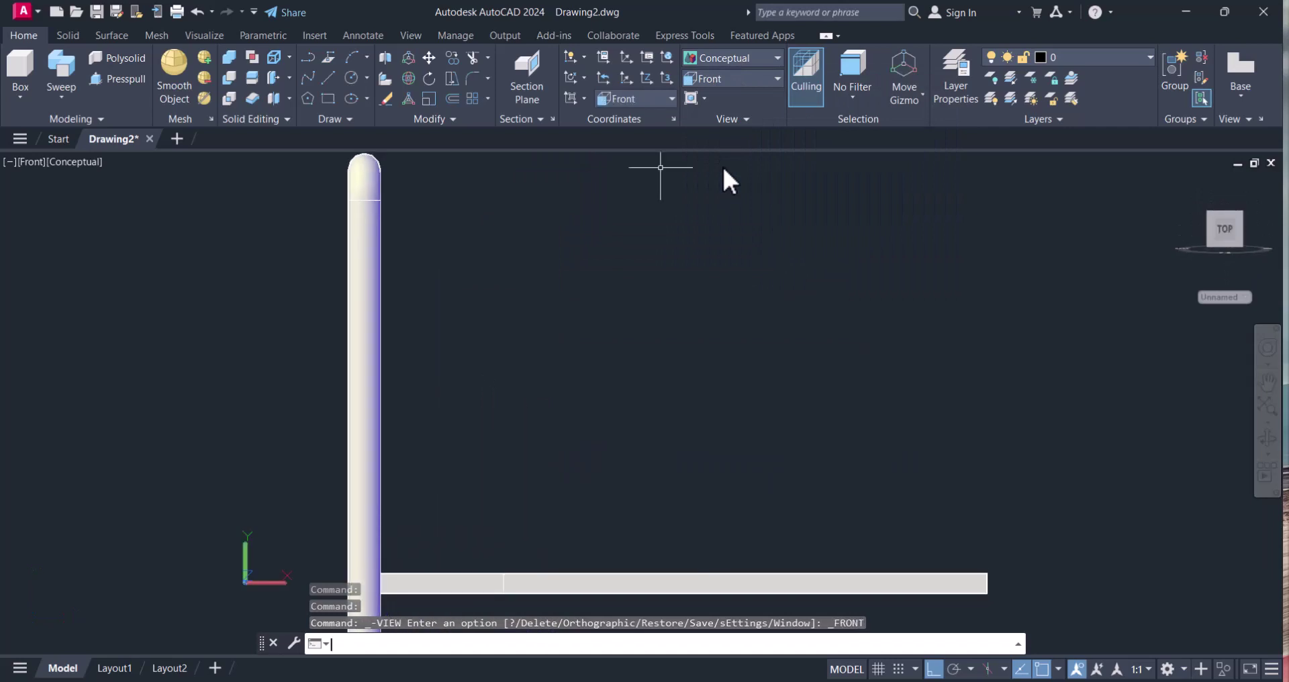
pyautogui.click(759, 79)
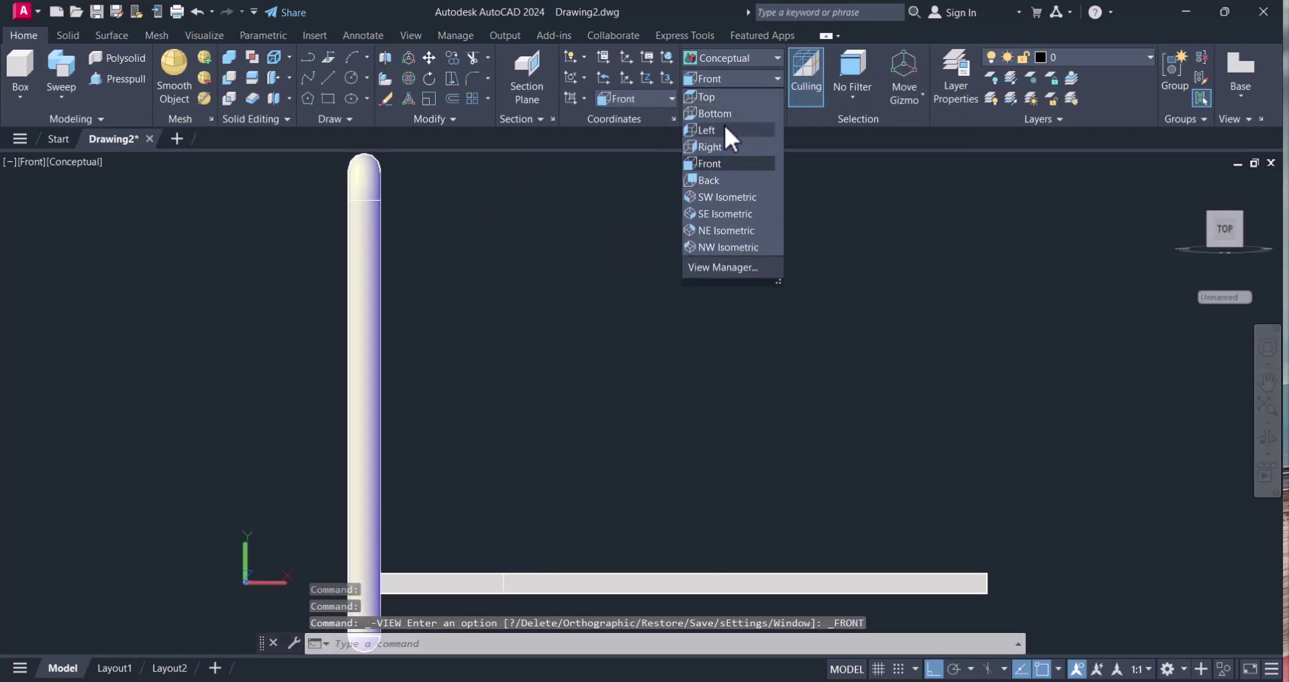
pyautogui.click(719, 129)
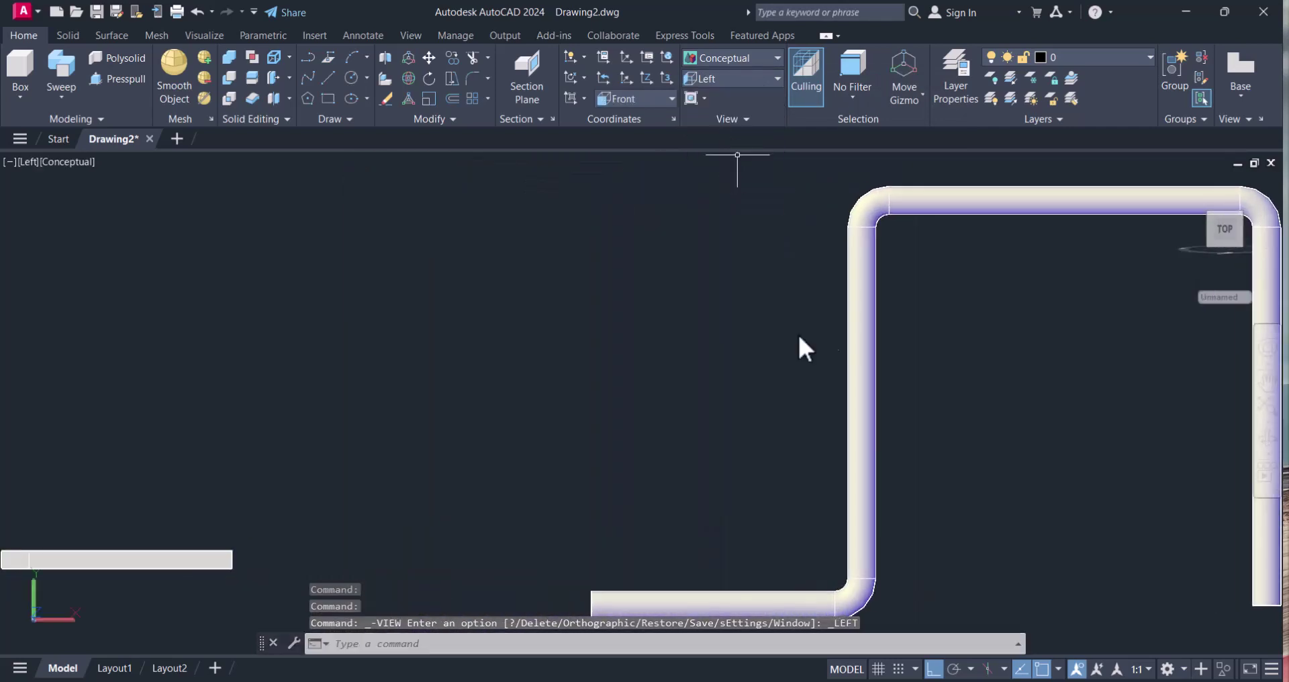
pyautogui.click(754, 78)
pyautogui.click(755, 200)
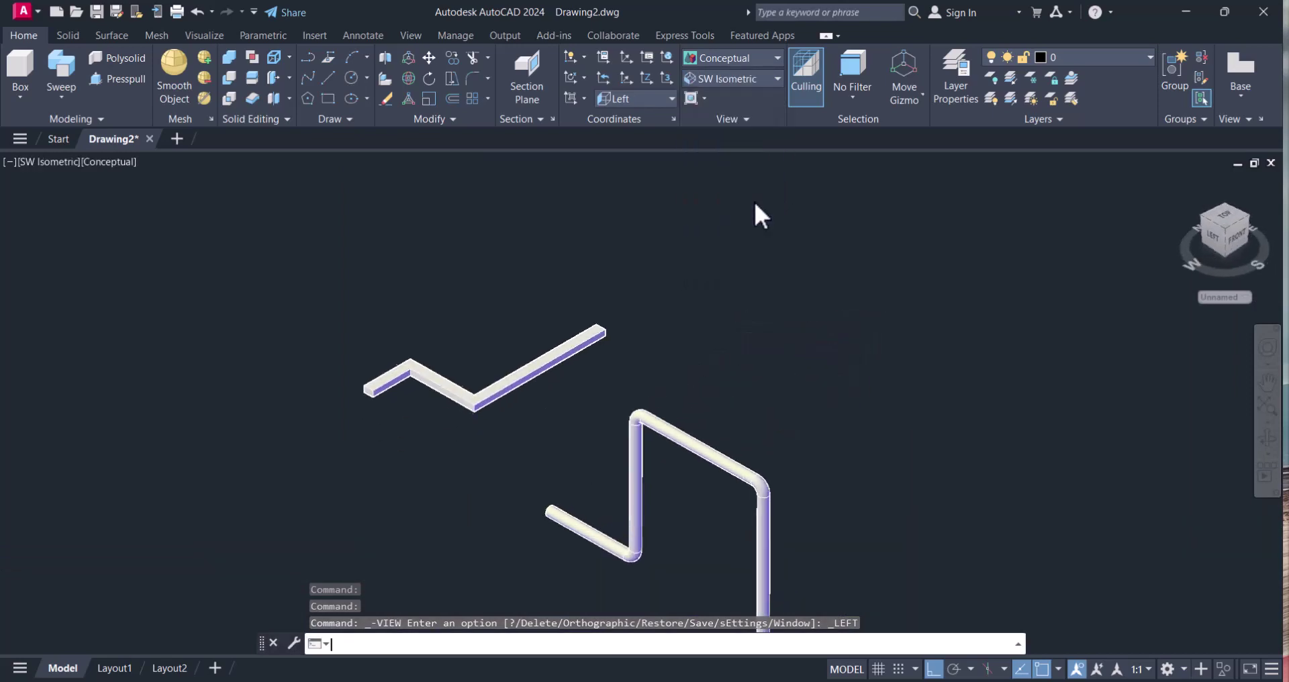